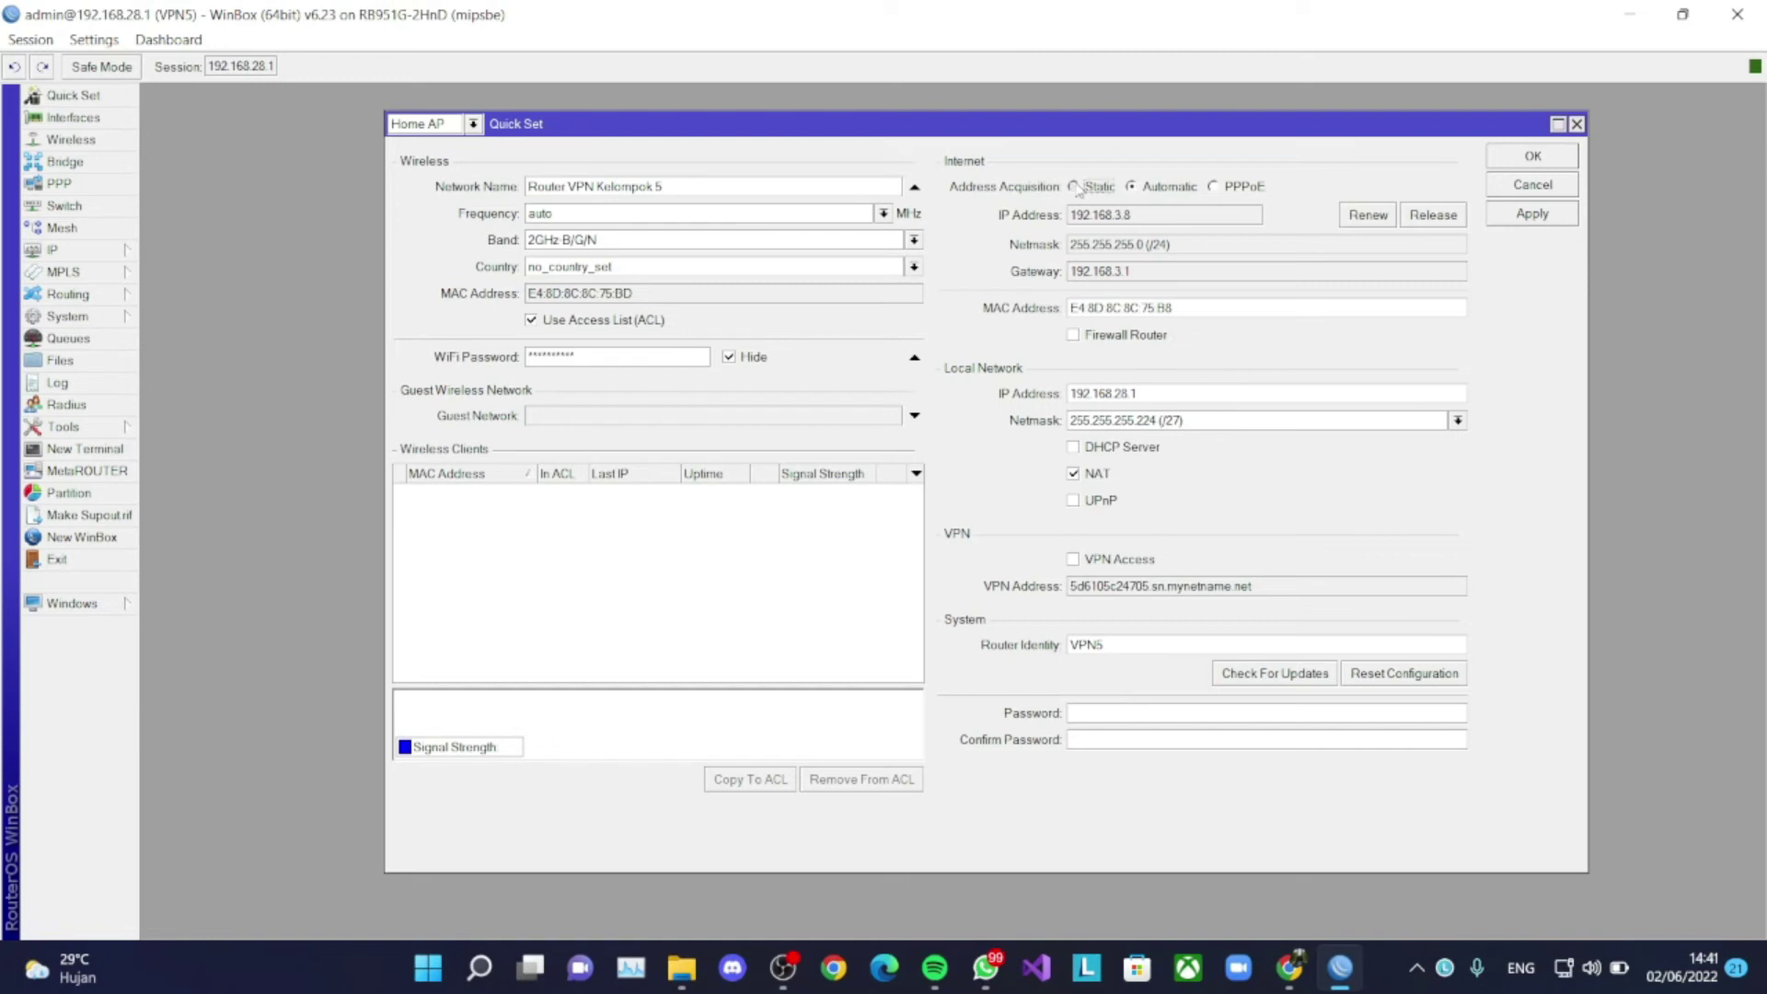
Set the Internet address acquisition to Automatic in Quick Set and apply the configuration.
click(1130, 187)
click(1517, 213)
click(1514, 157)
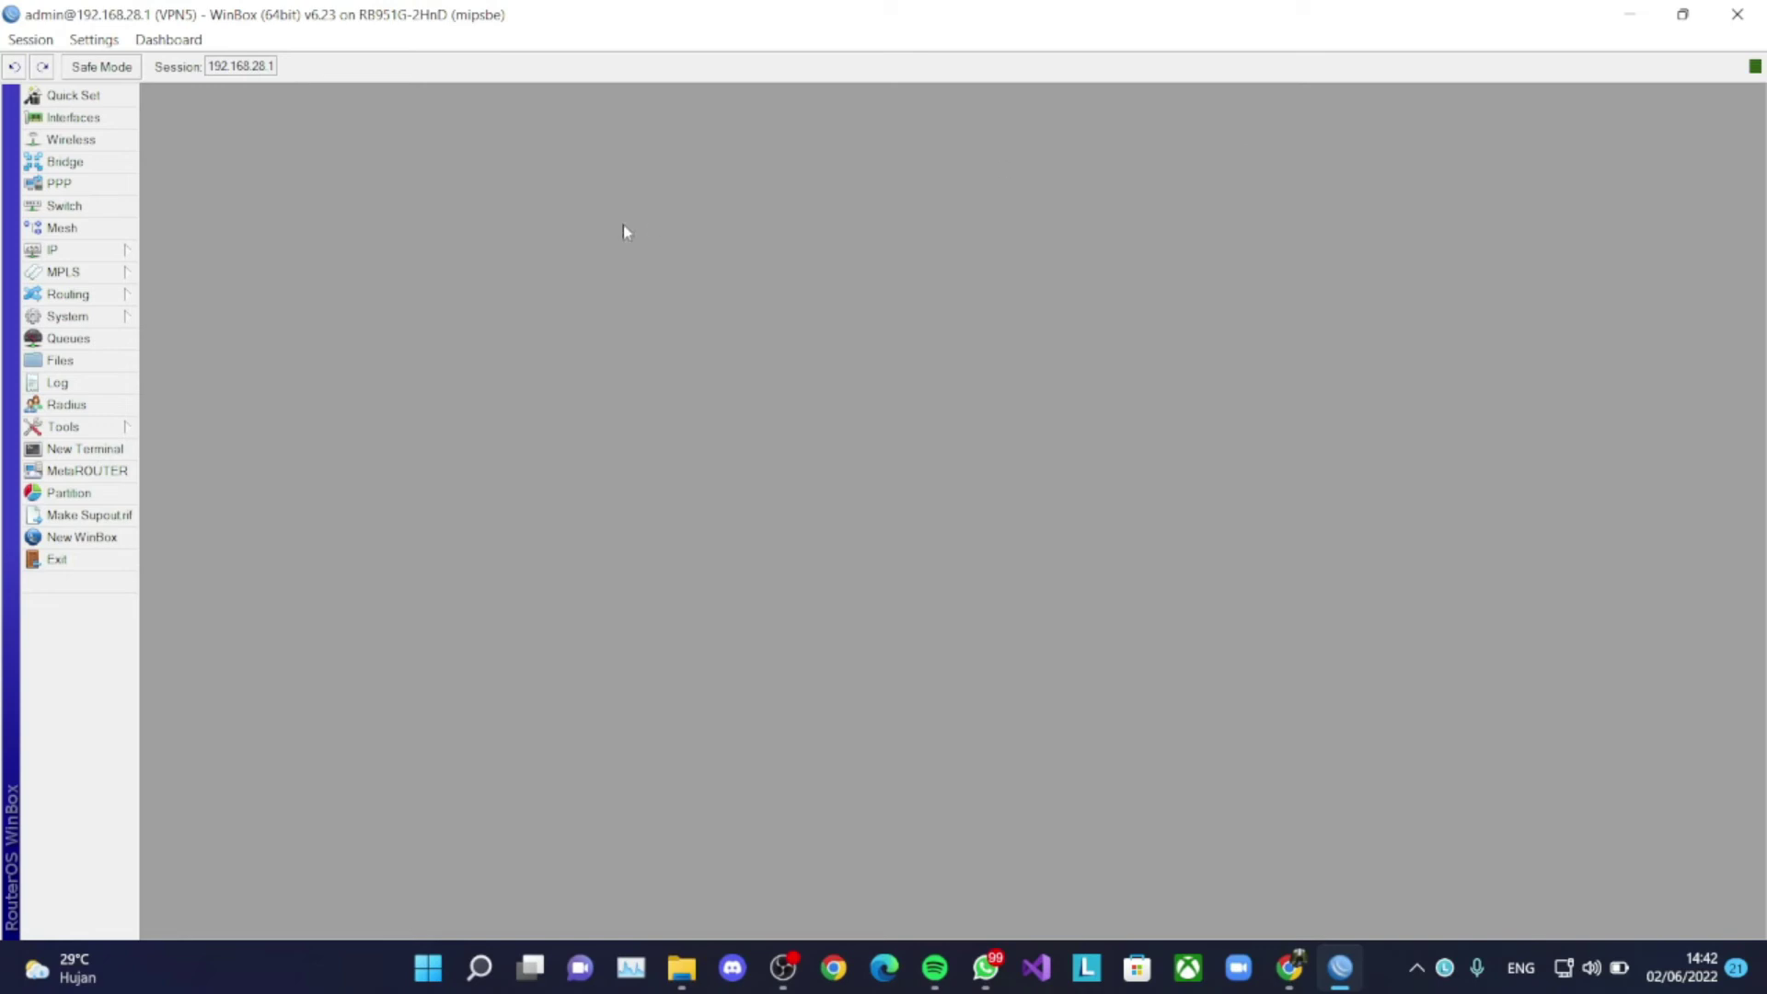
Inspect the router's IP address entries for the gateway and local interfaces, checking each one's address, network and interface.
click(87, 249)
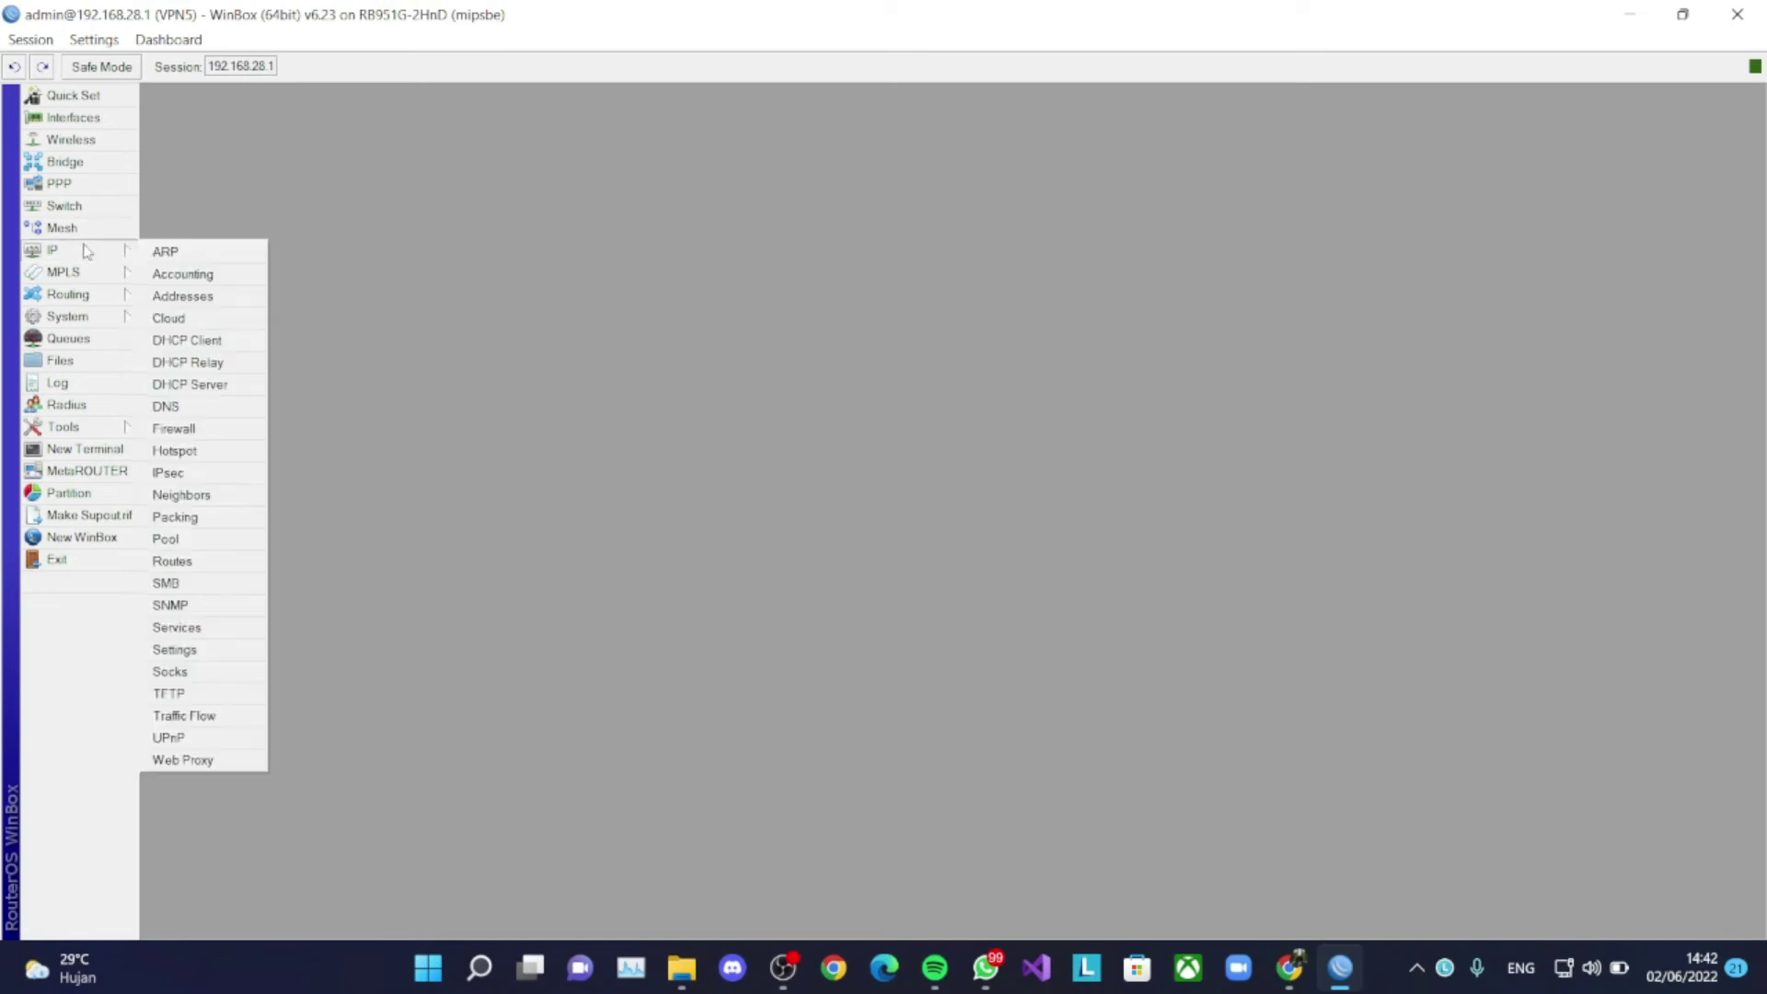
click(181, 297)
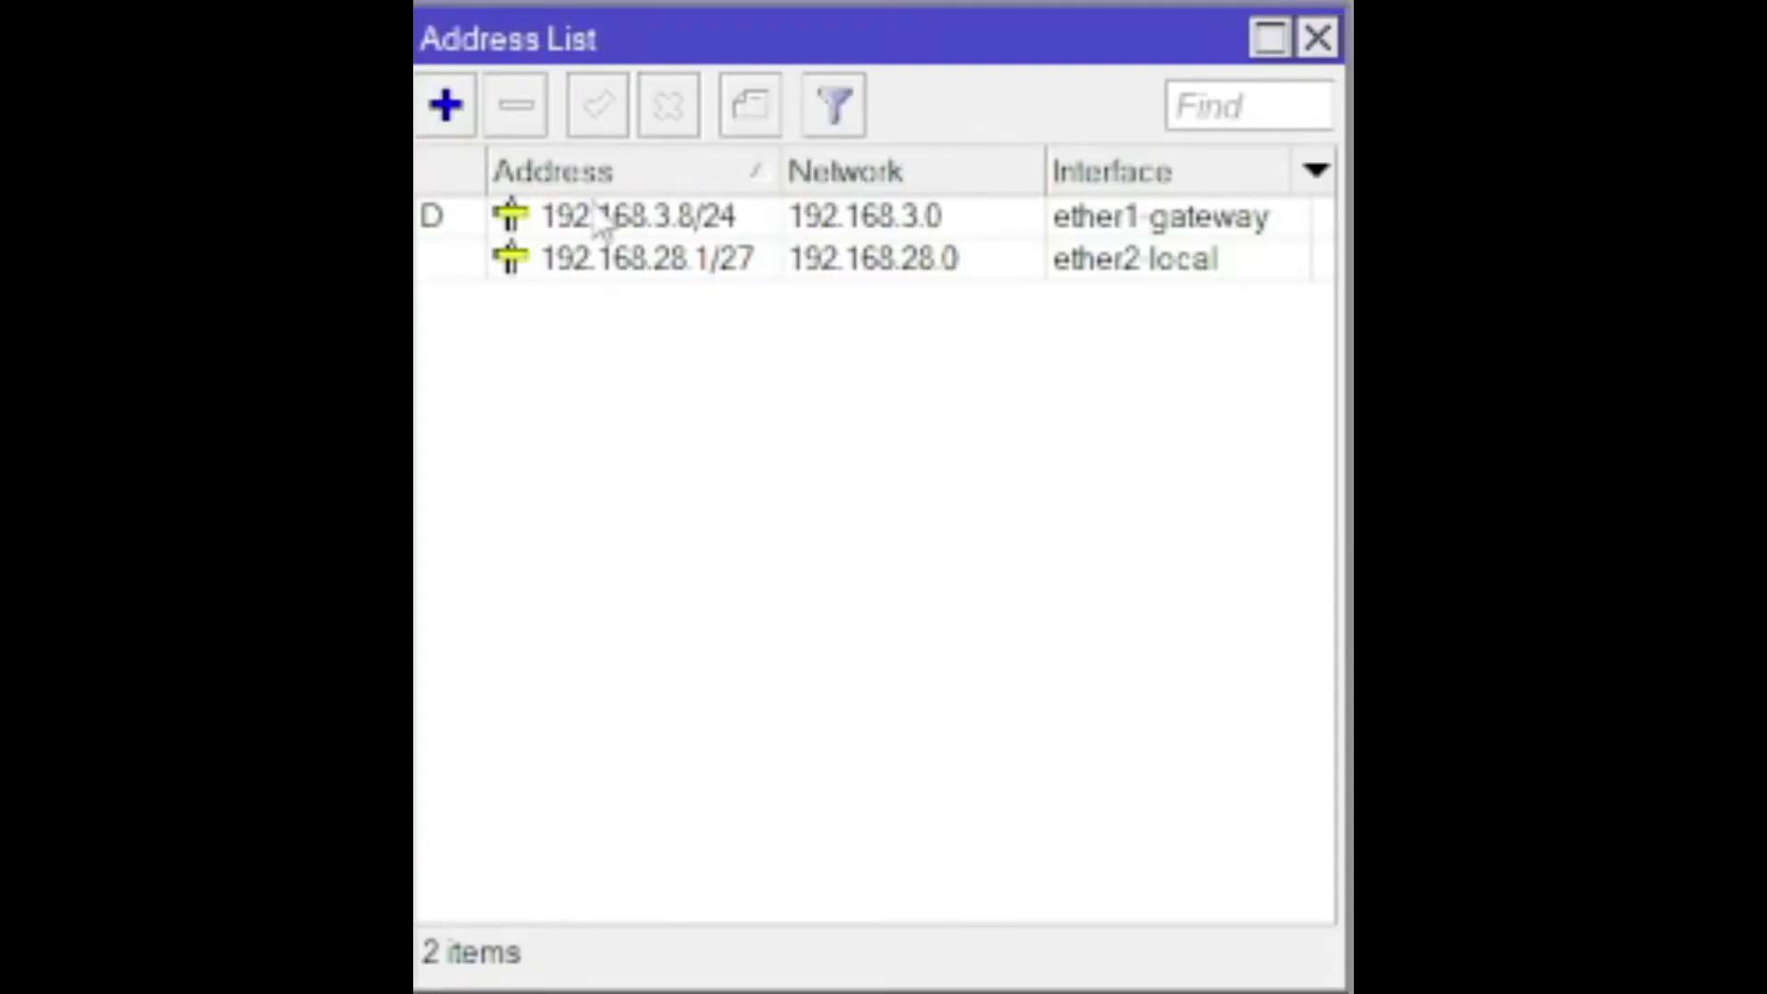
double_click(598, 221)
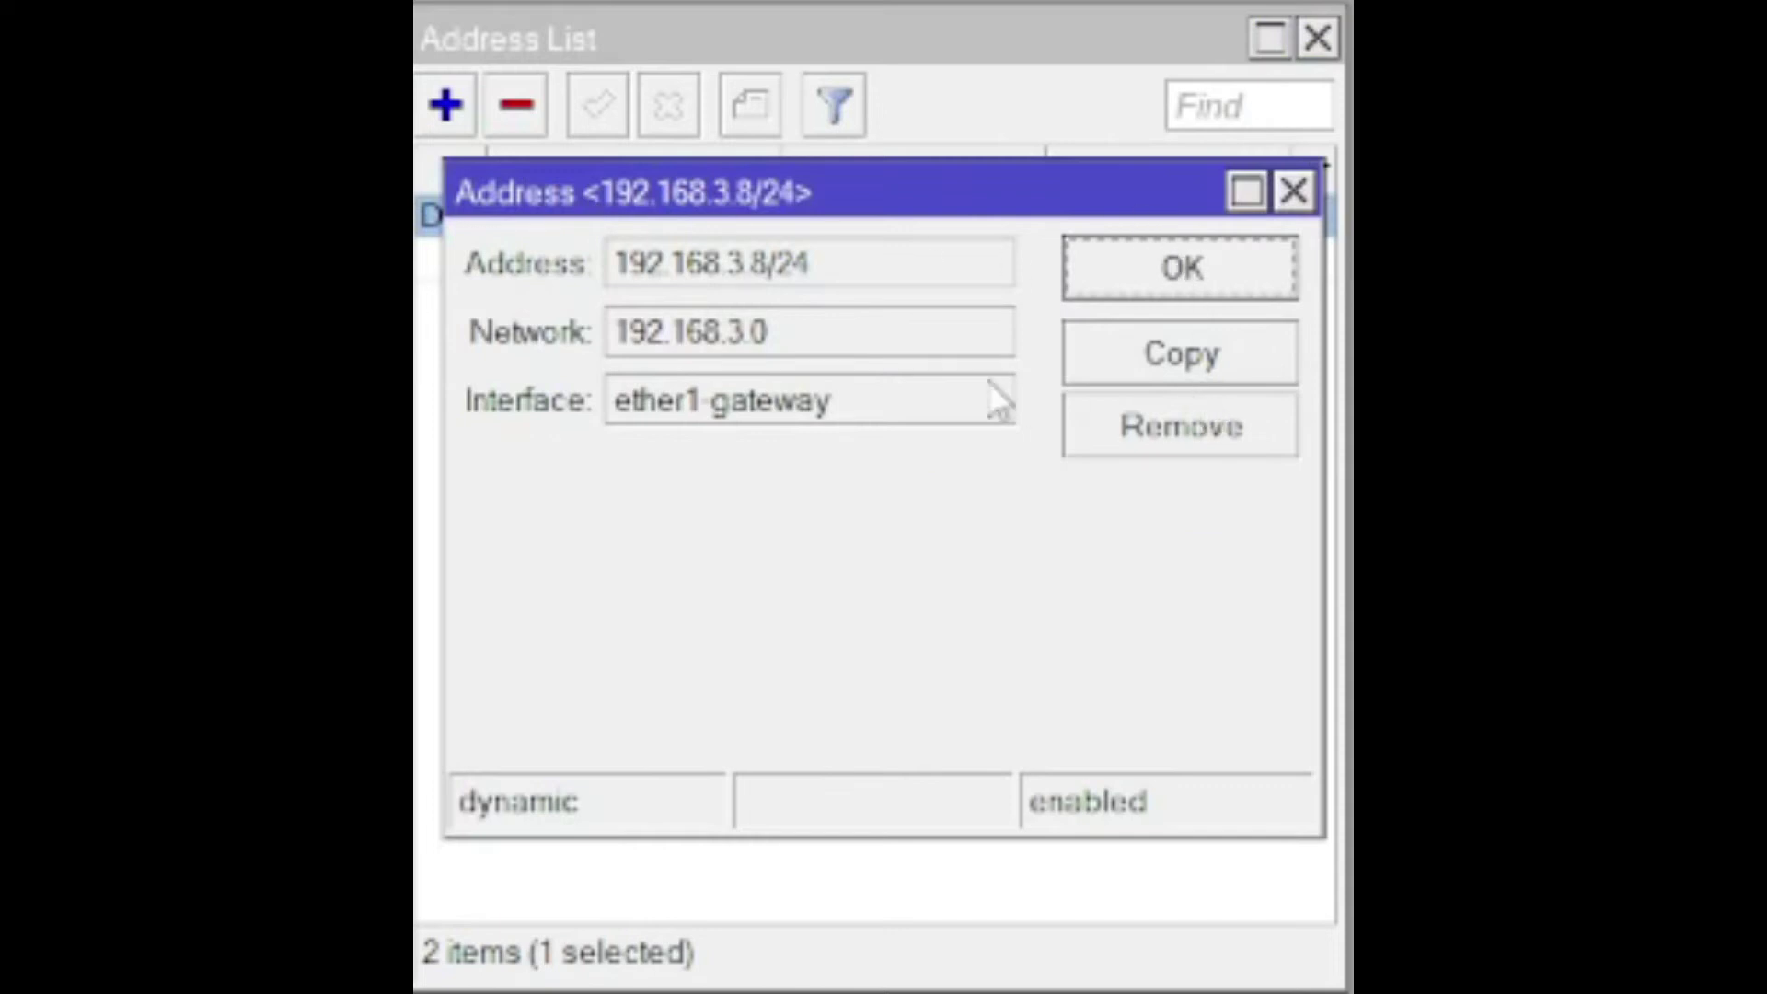
click(1292, 191)
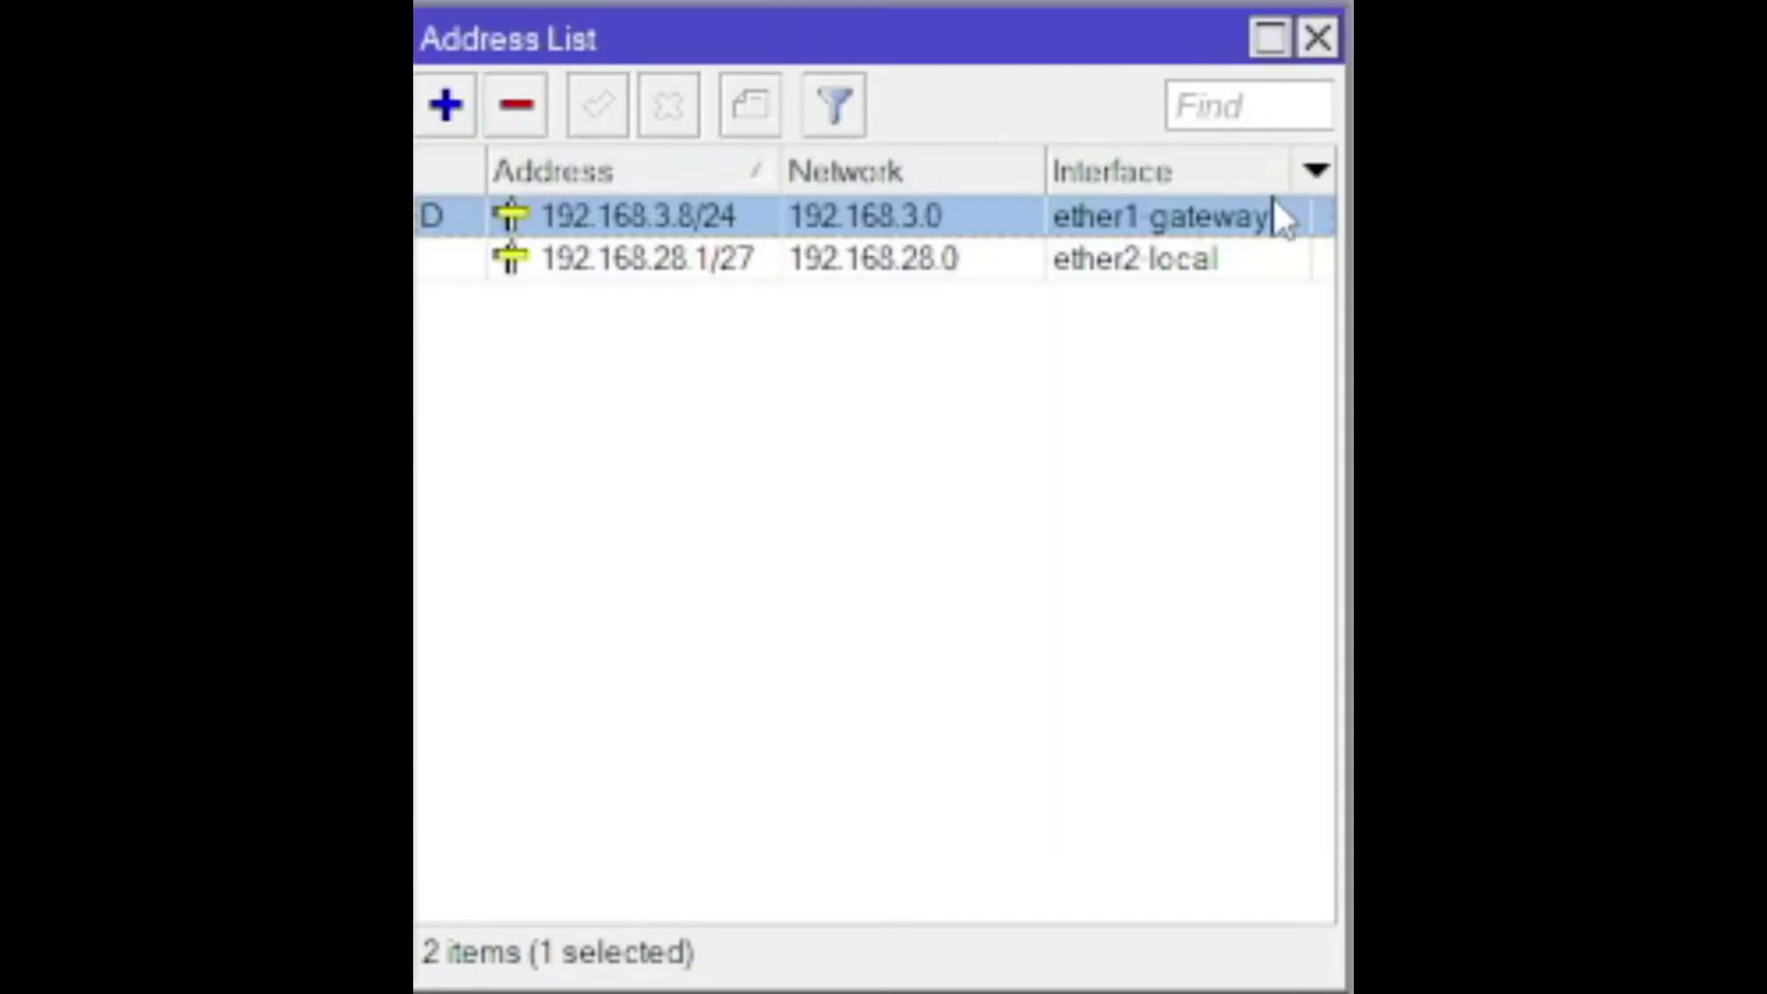
double_click(1207, 262)
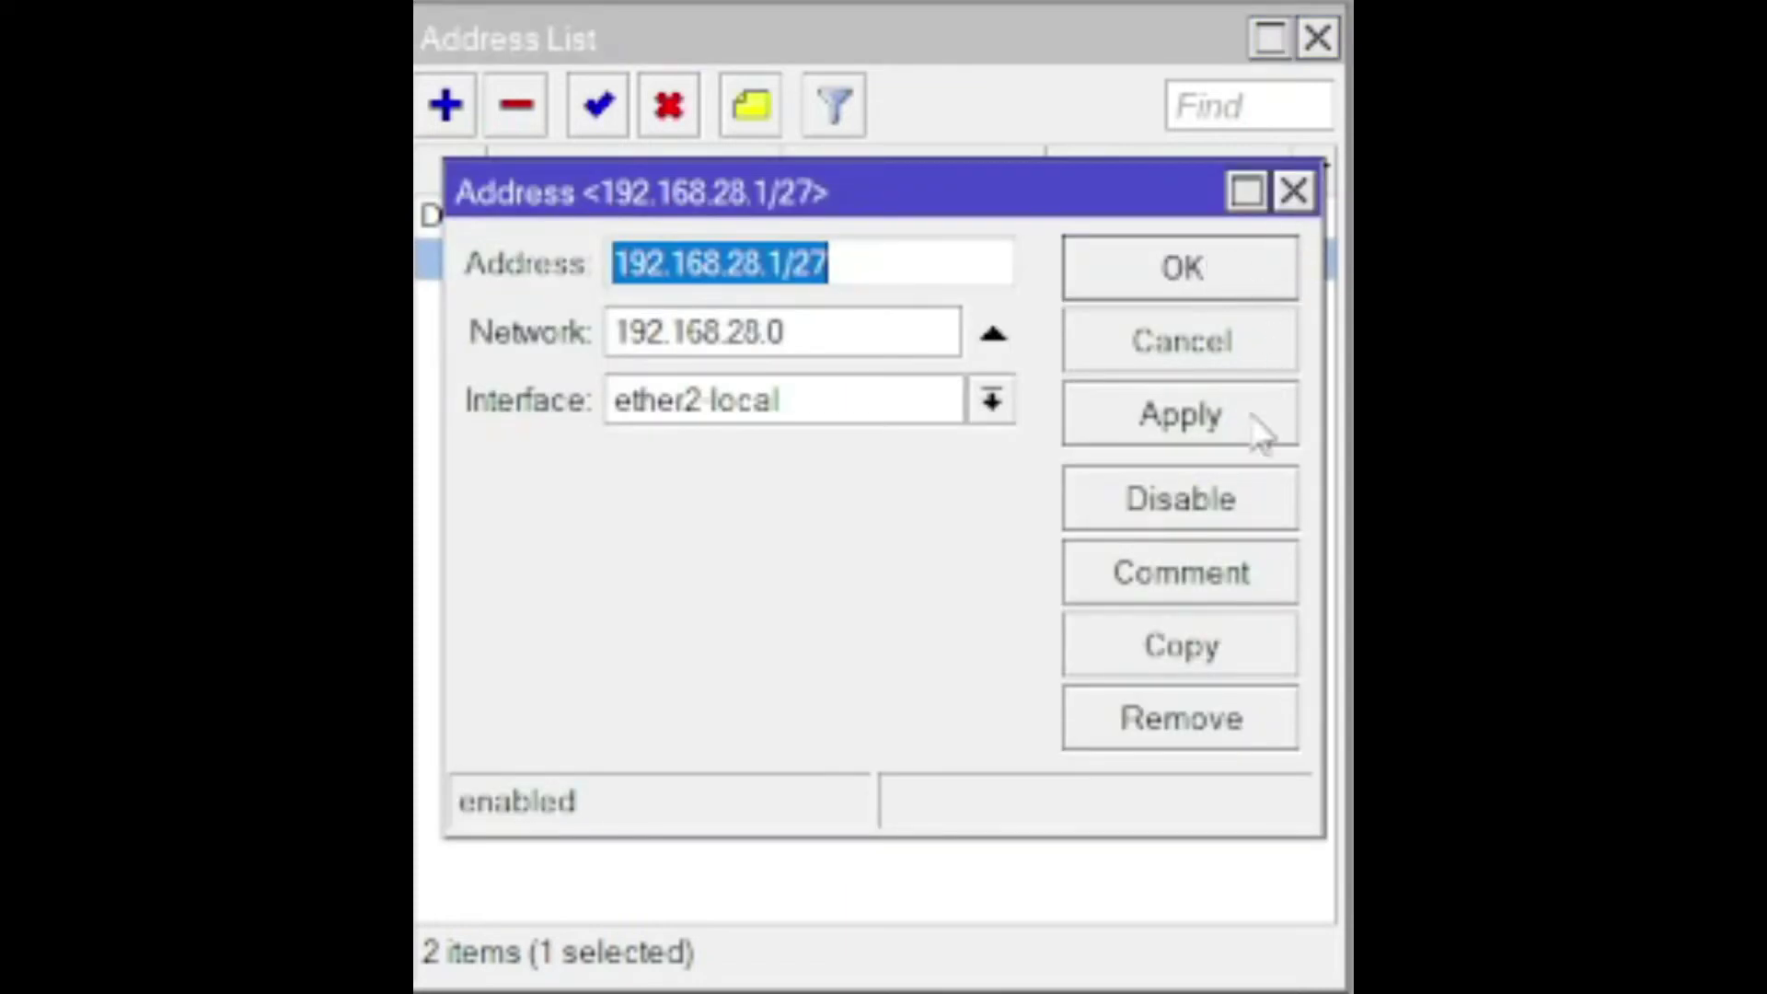
click(1230, 280)
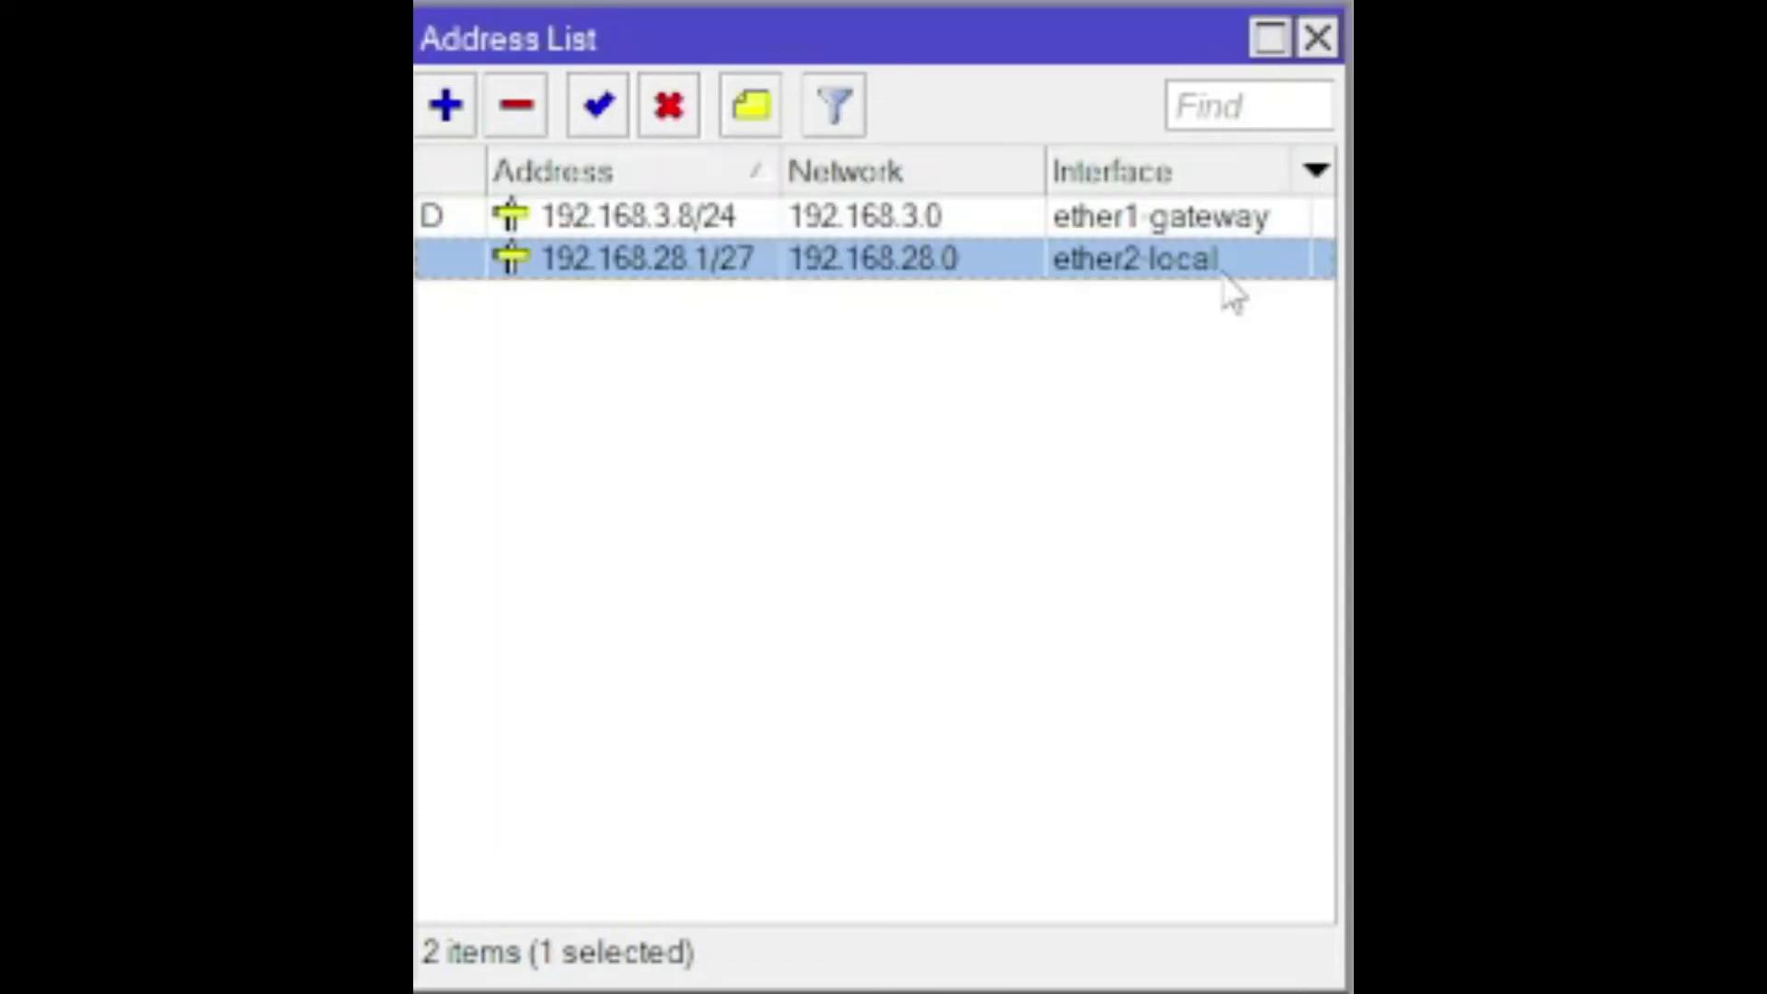
click(1318, 39)
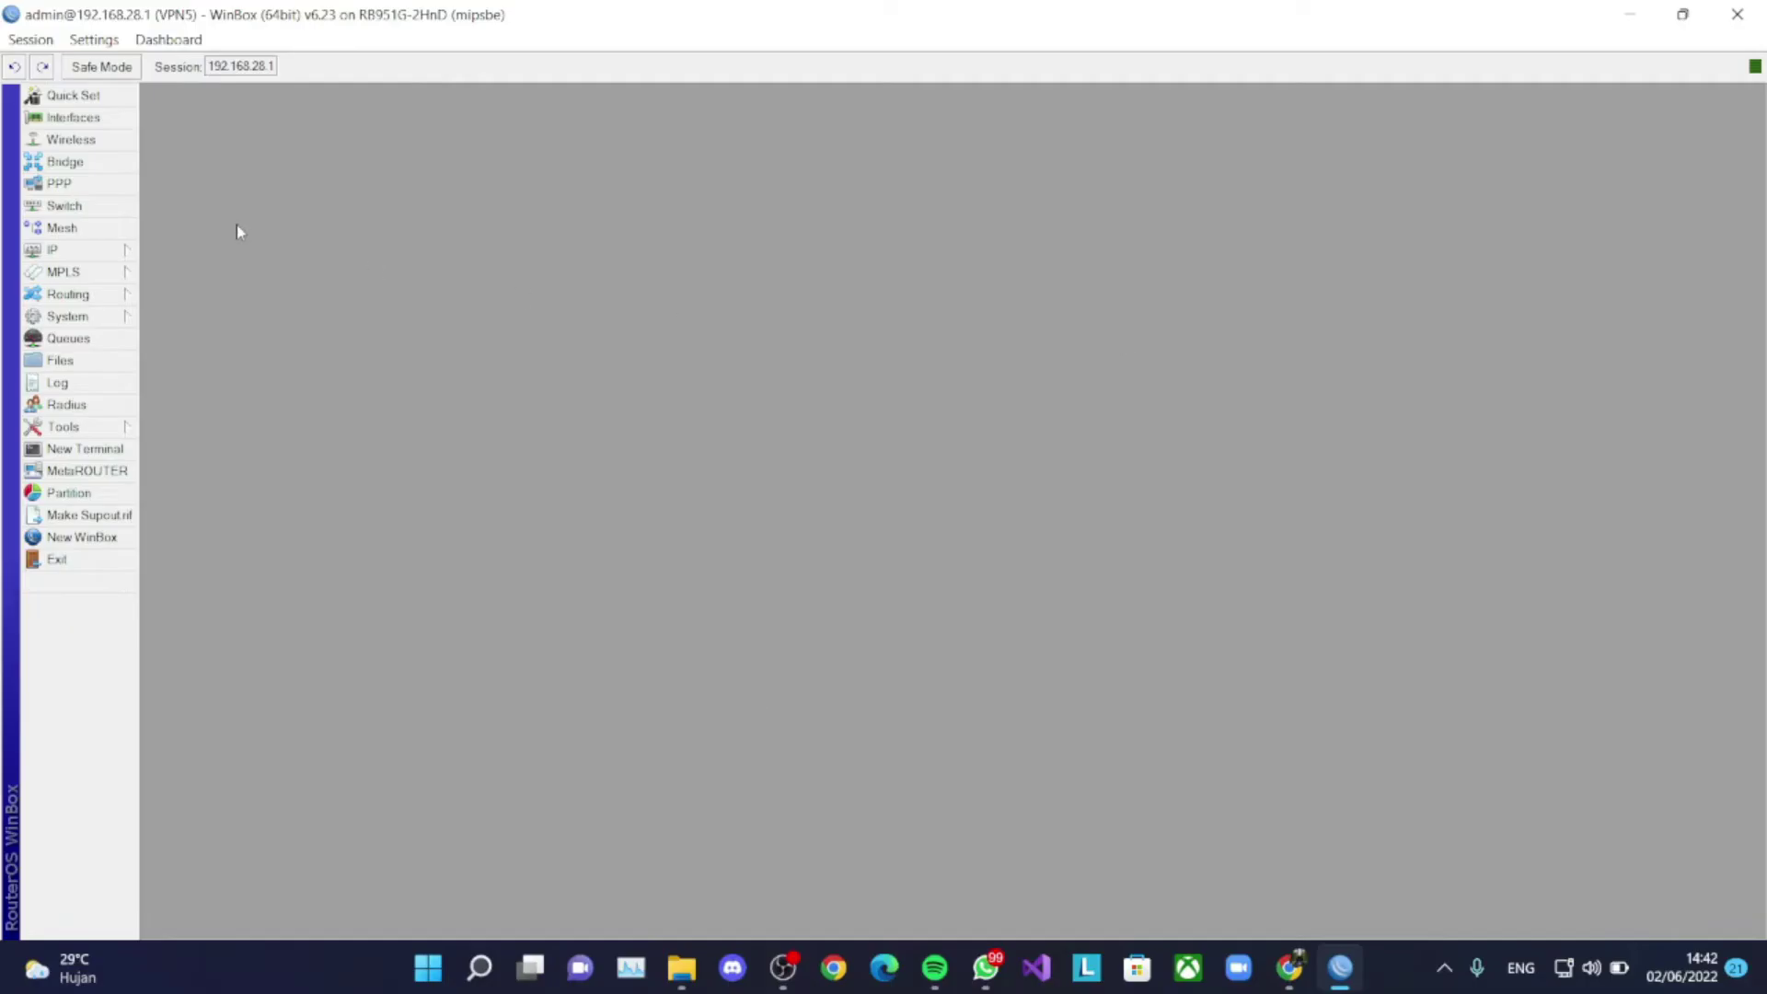
Open the poolVPN5 IP pool and check its name, address range and next pool.
click(56, 249)
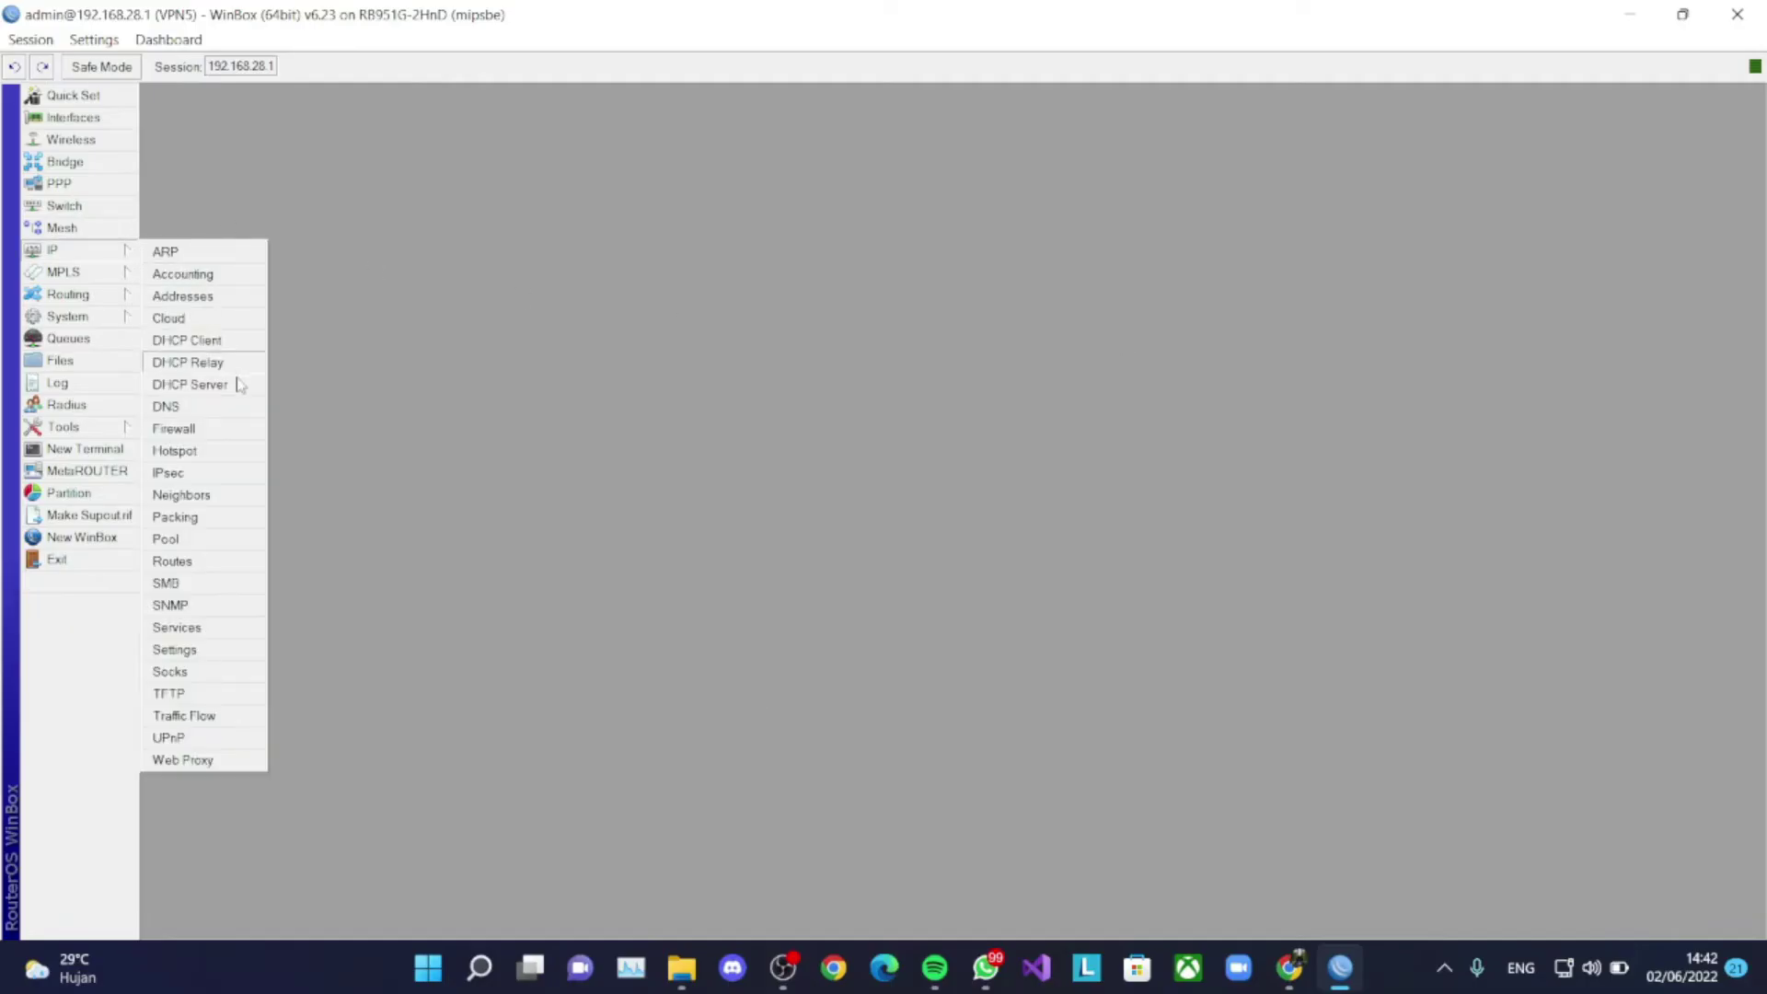
click(245, 543)
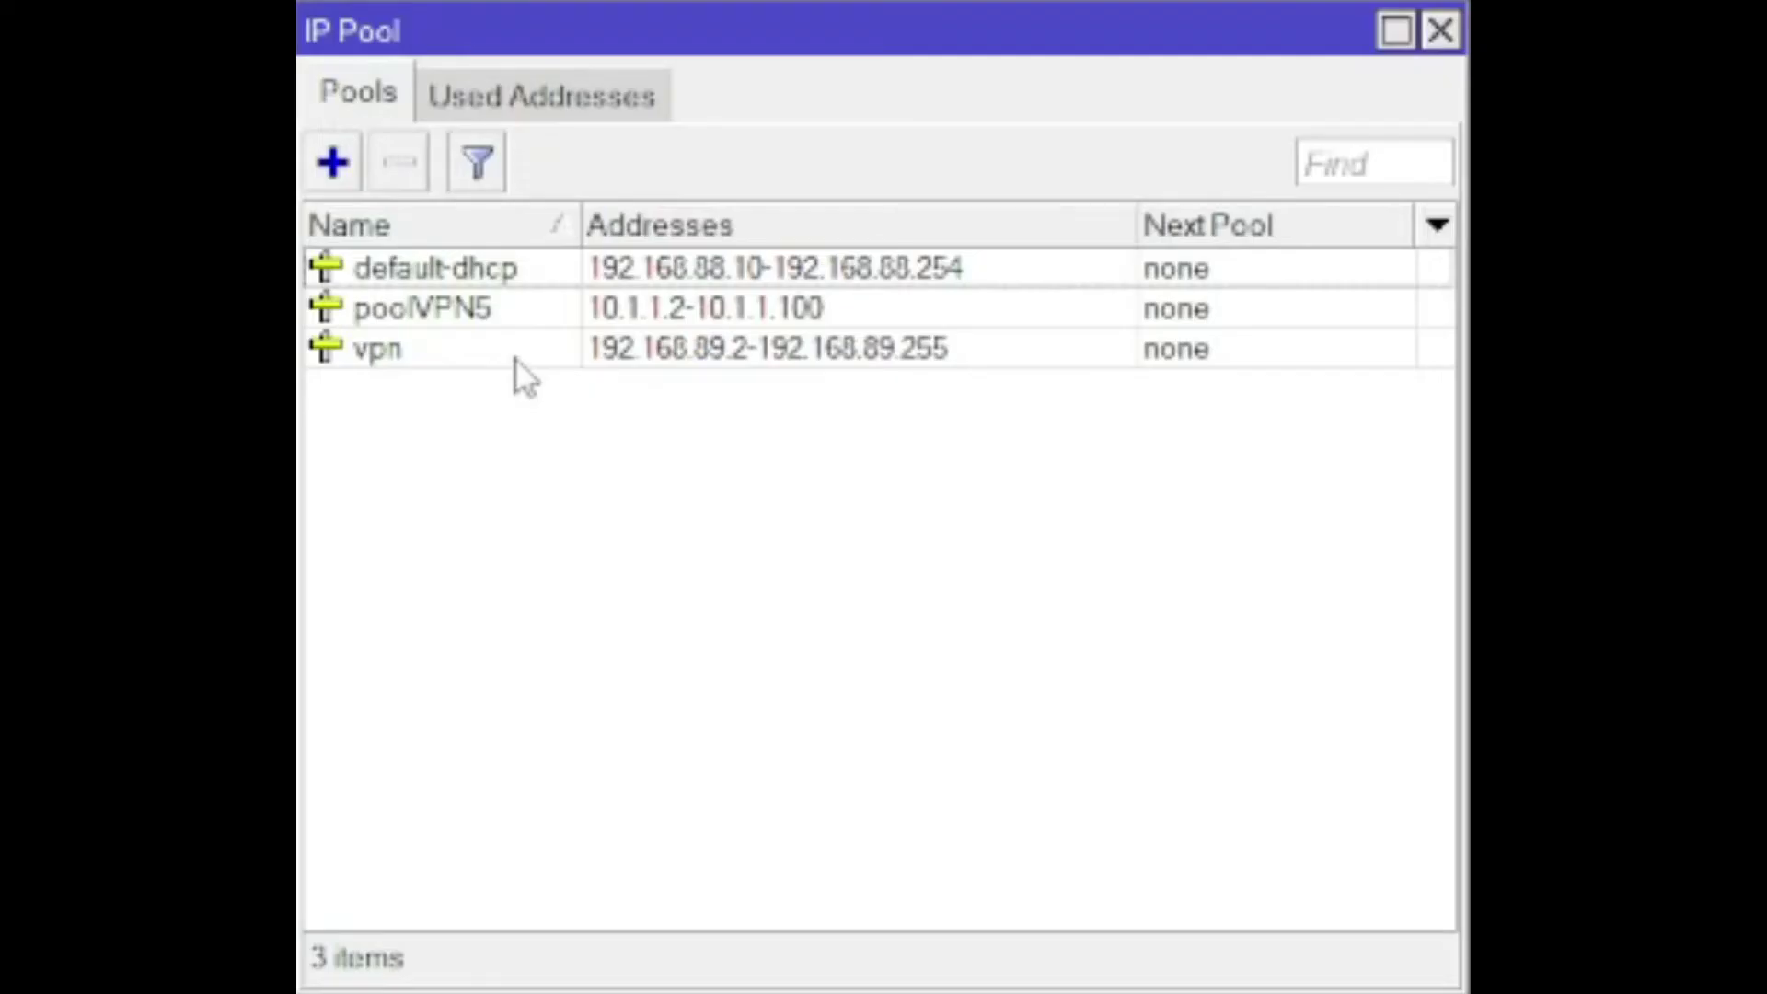
double_click(528, 308)
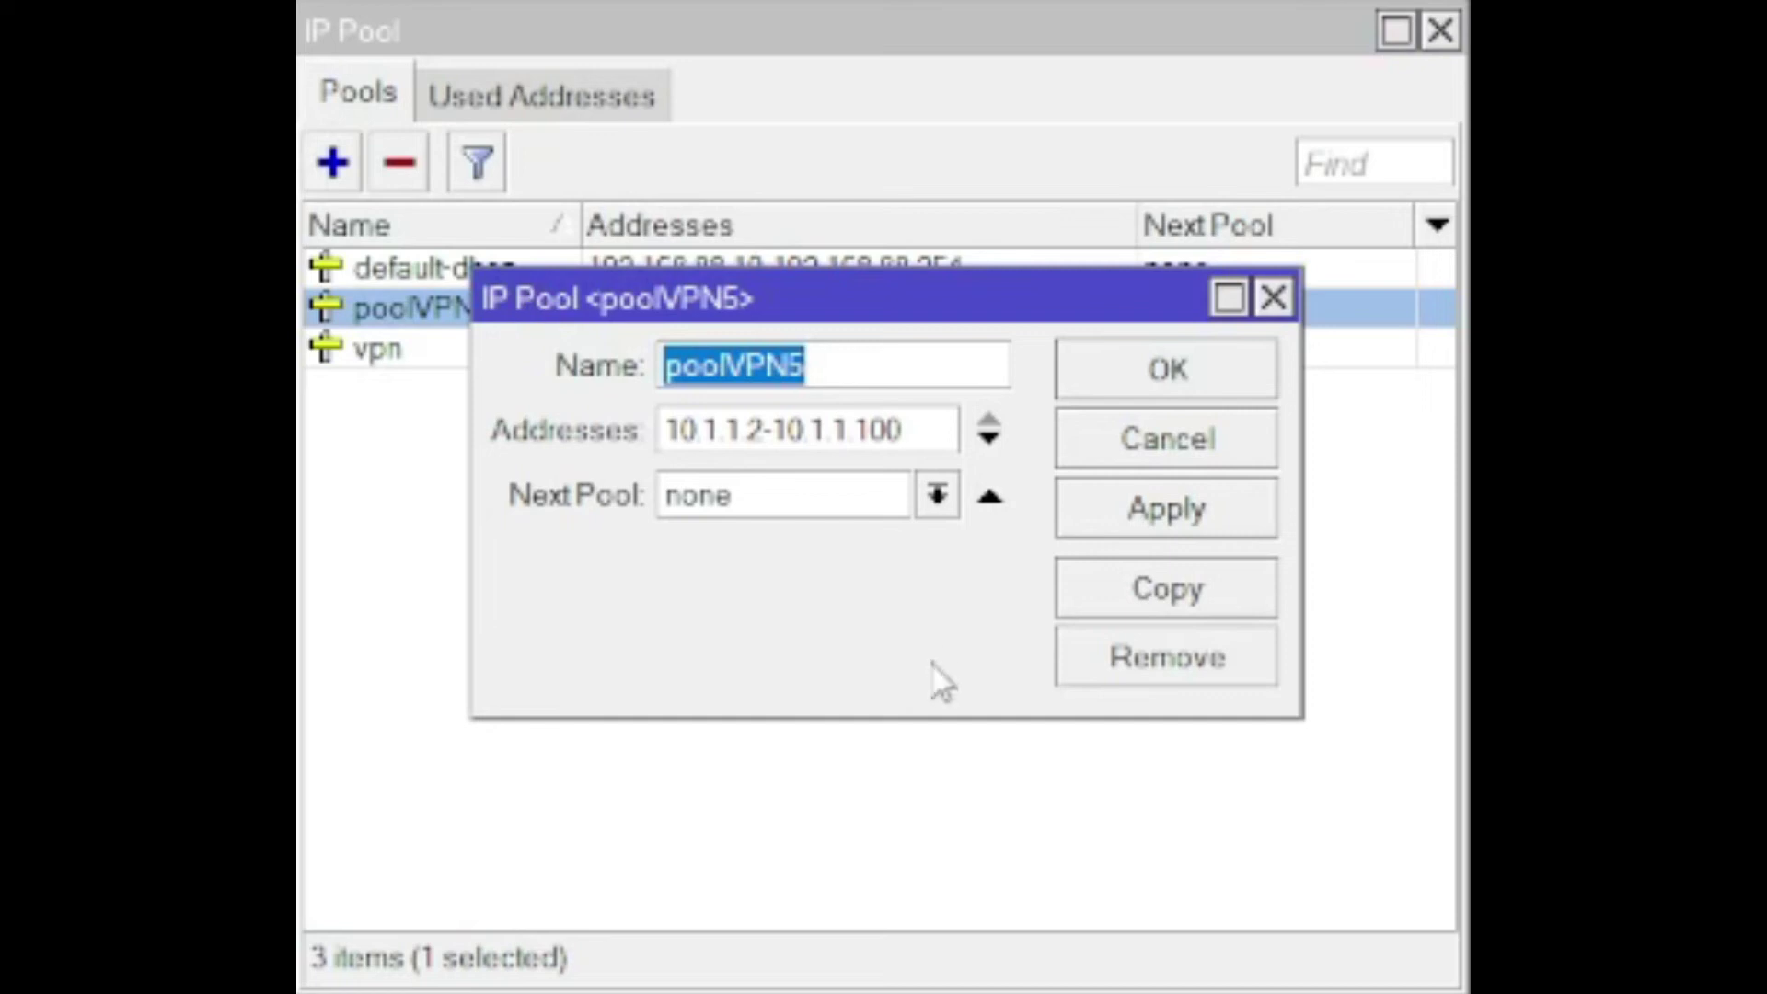
click(900, 738)
double_click(713, 308)
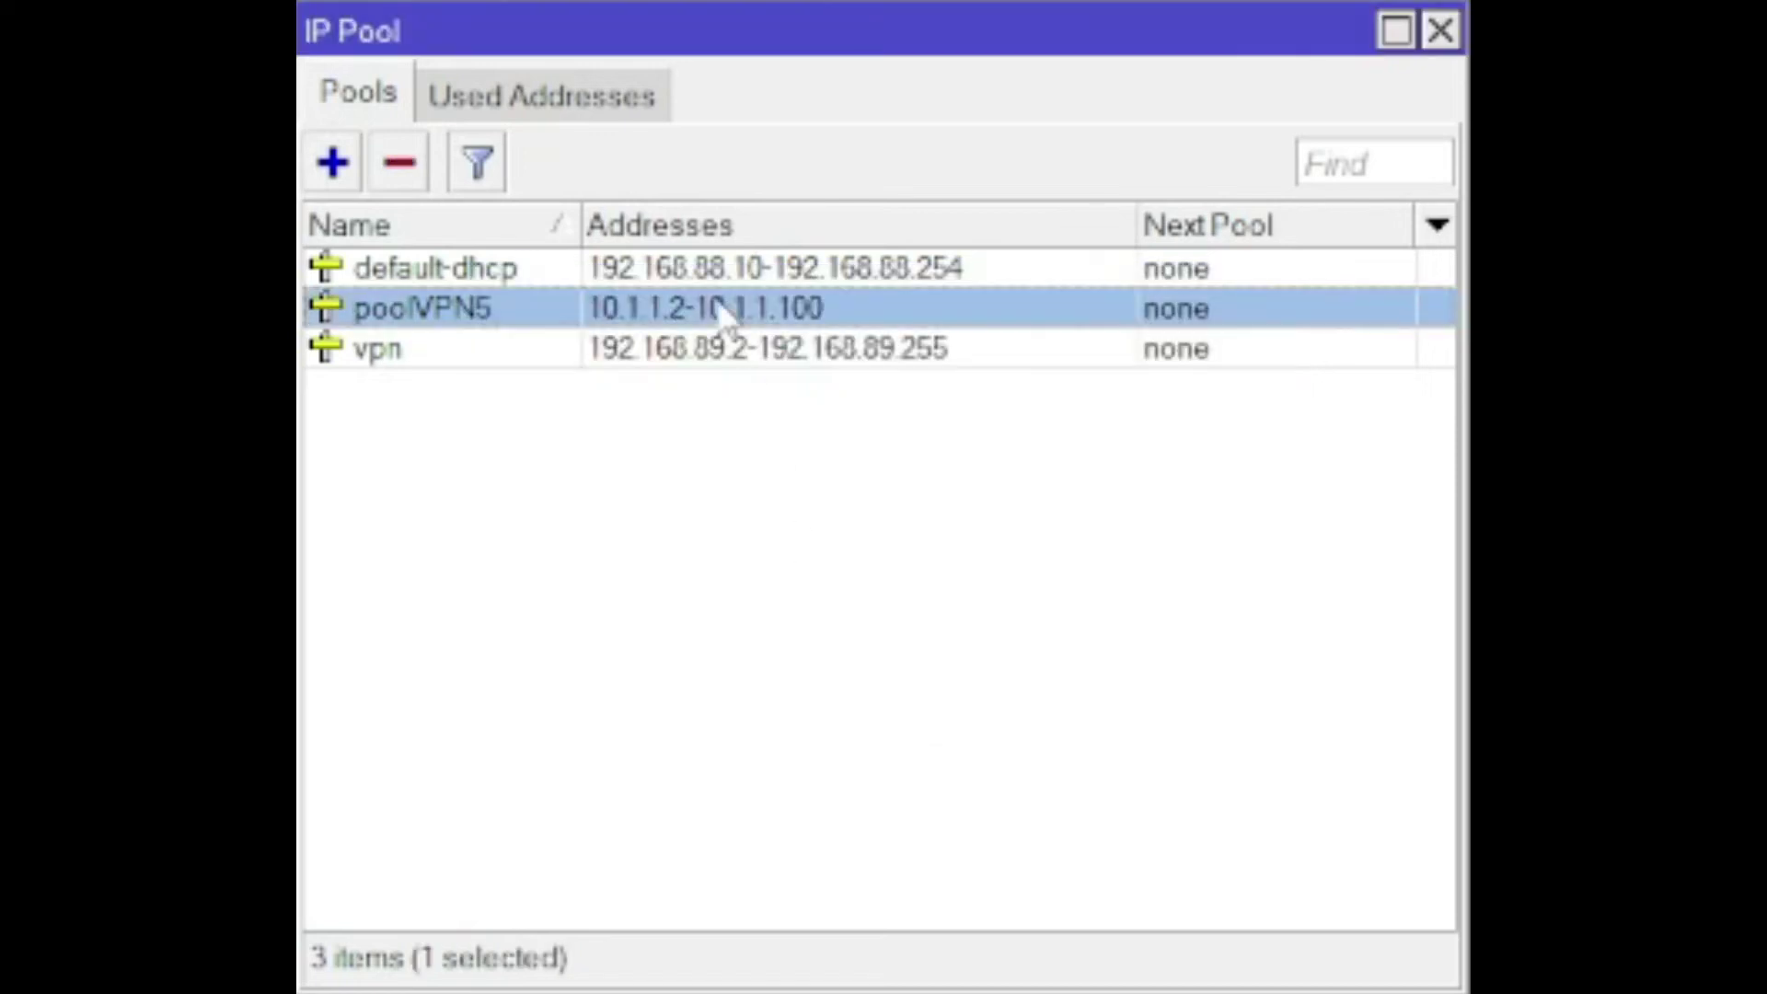
click(809, 368)
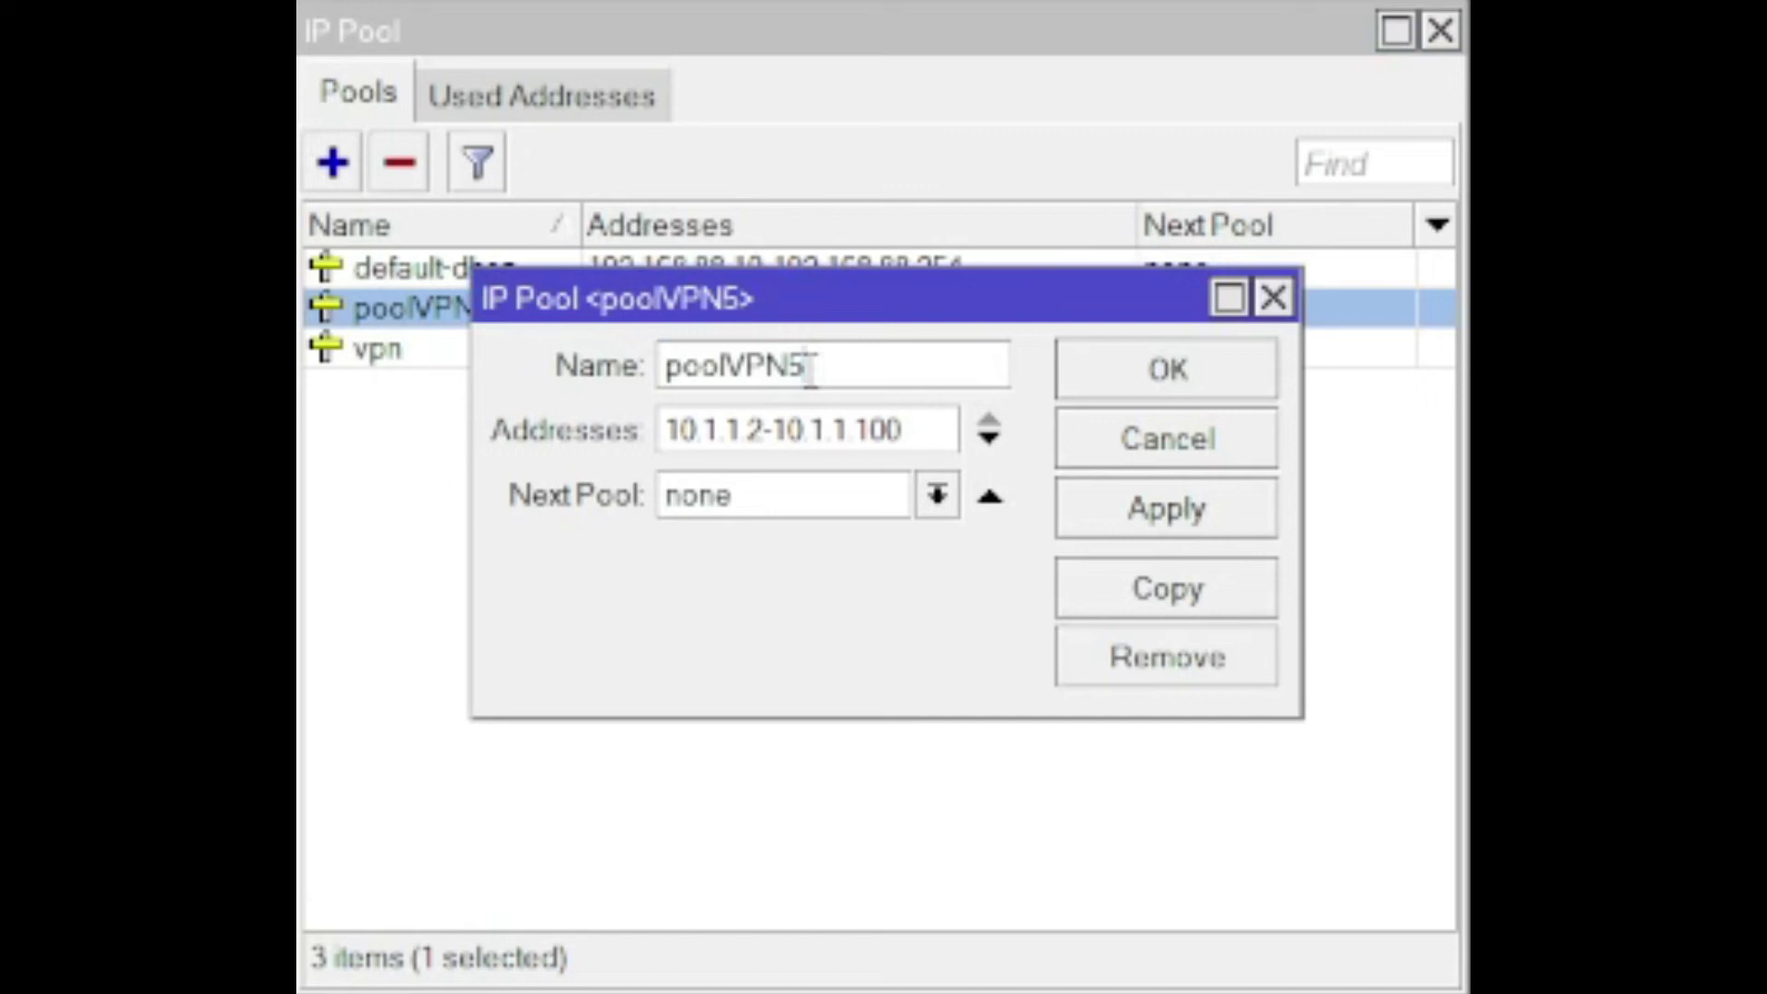
click(990, 439)
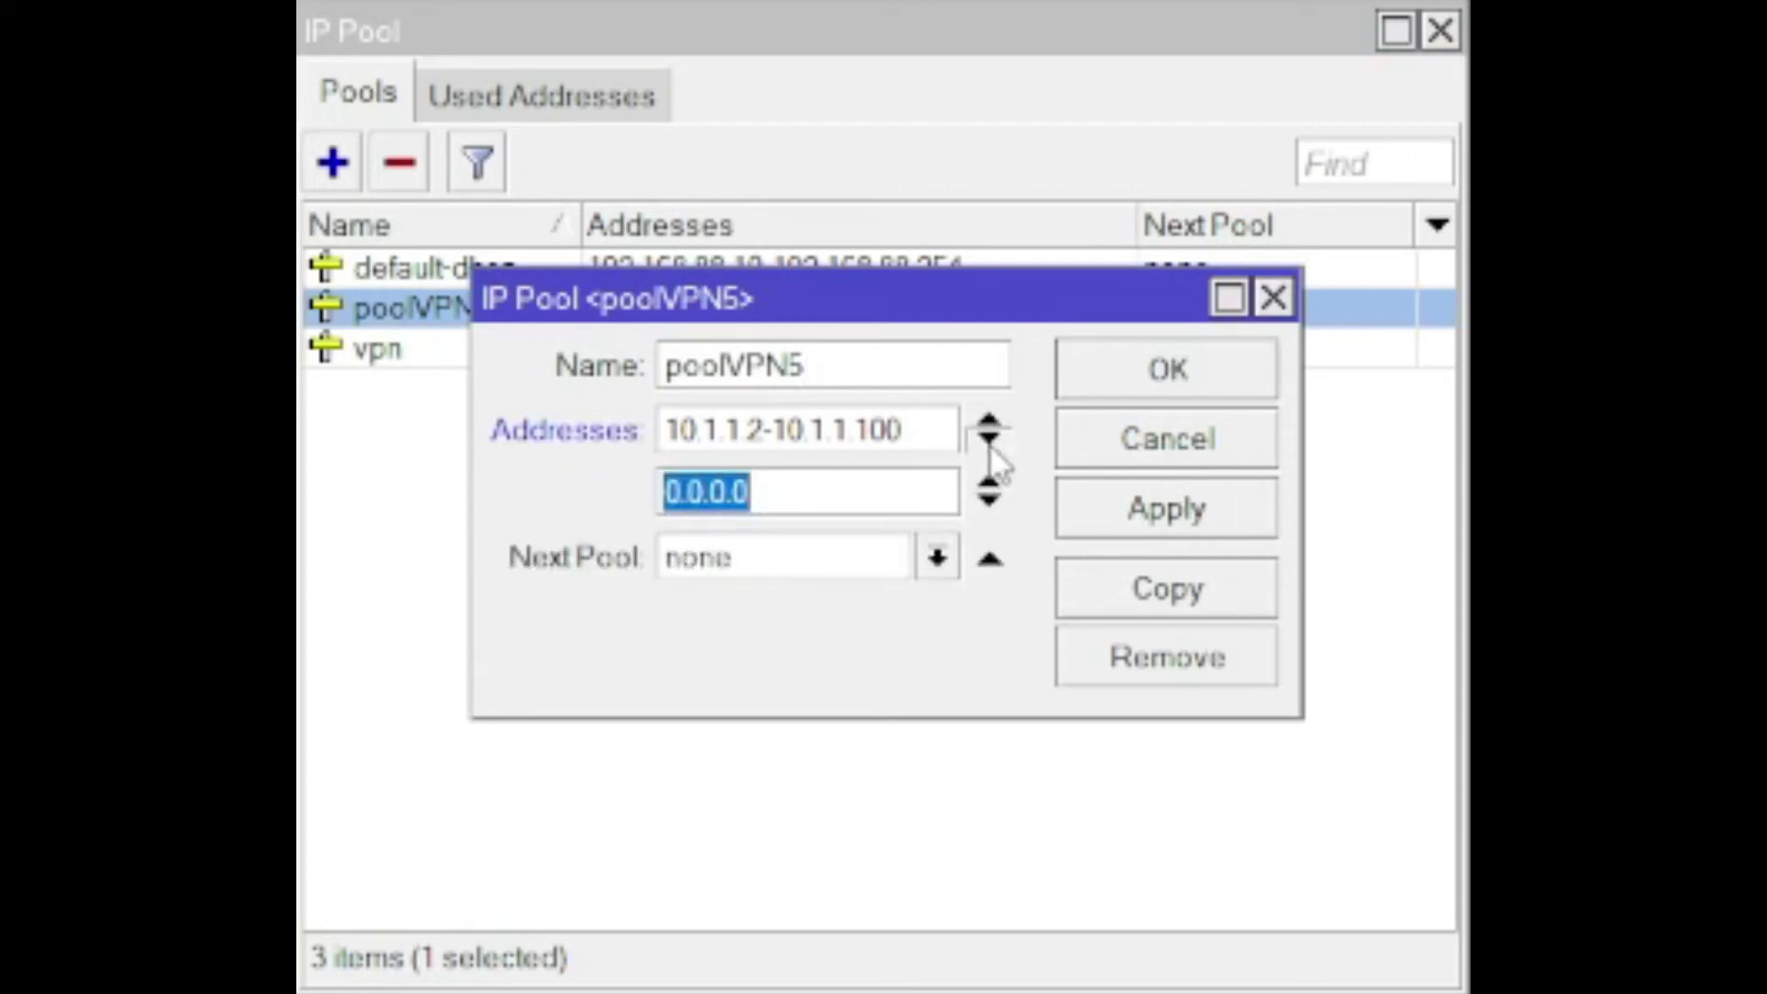
click(992, 443)
click(990, 482)
click(990, 482)
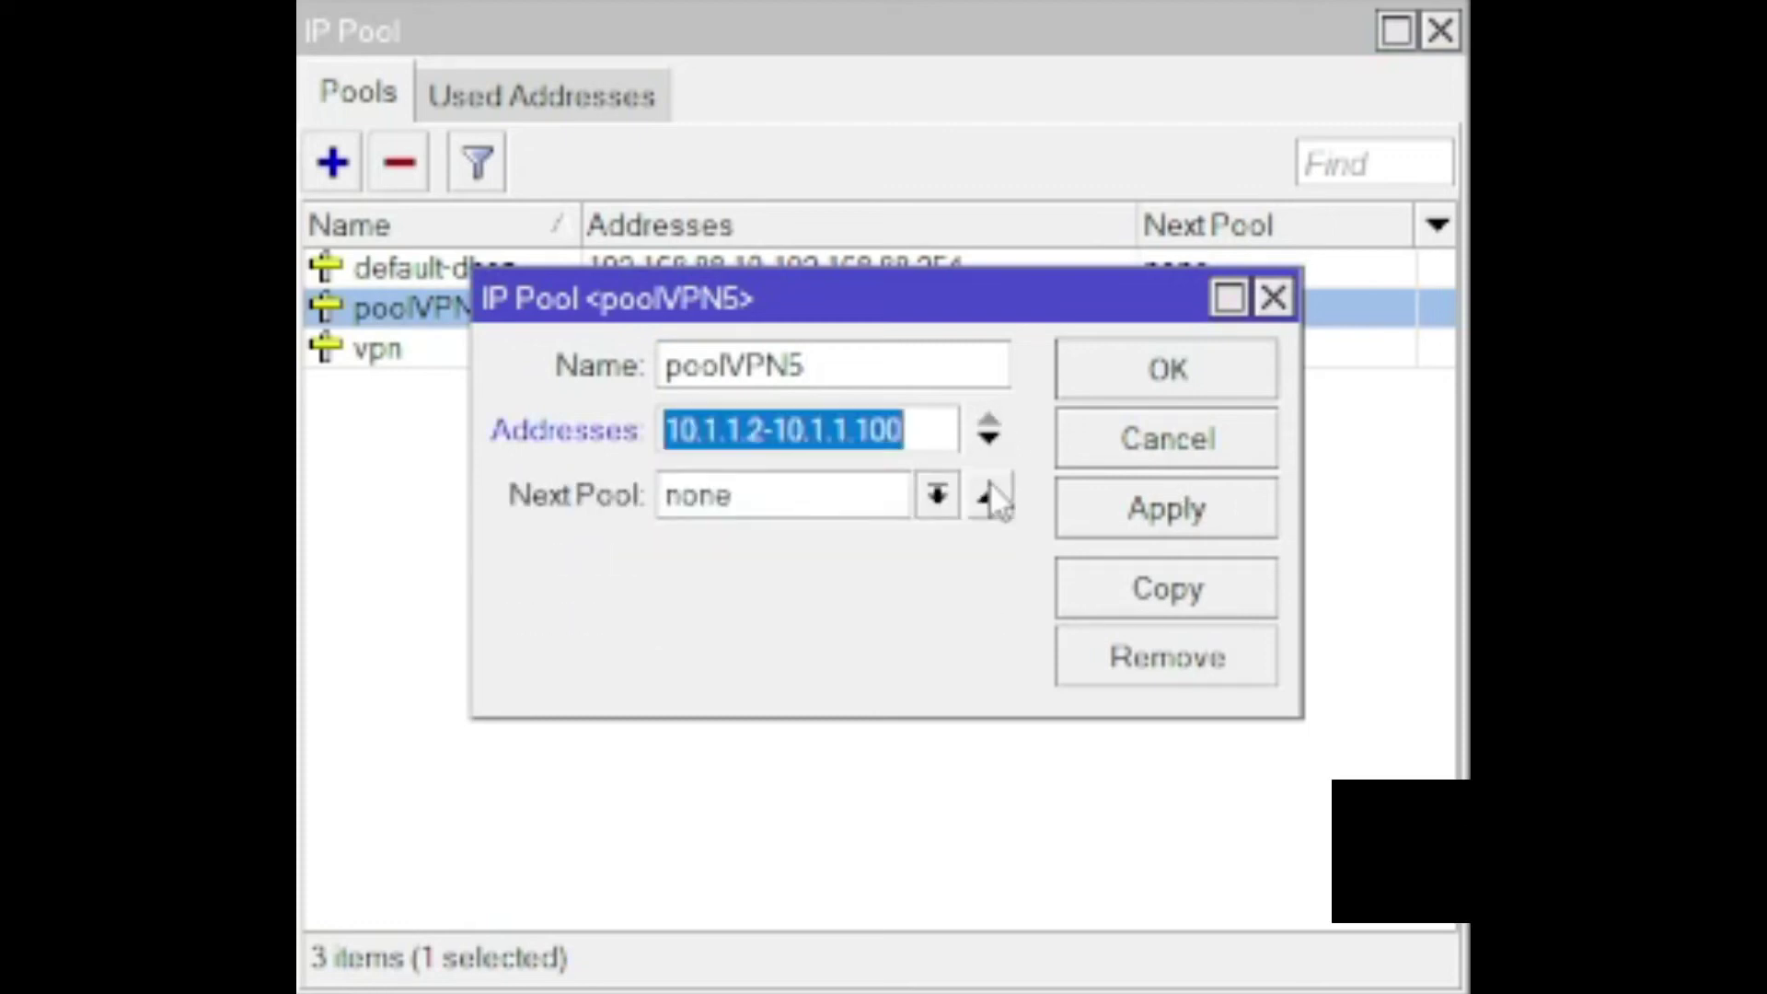
Apply the poolVPN5 pool settings and check the list of used pool addresses.
click(1192, 509)
click(1169, 378)
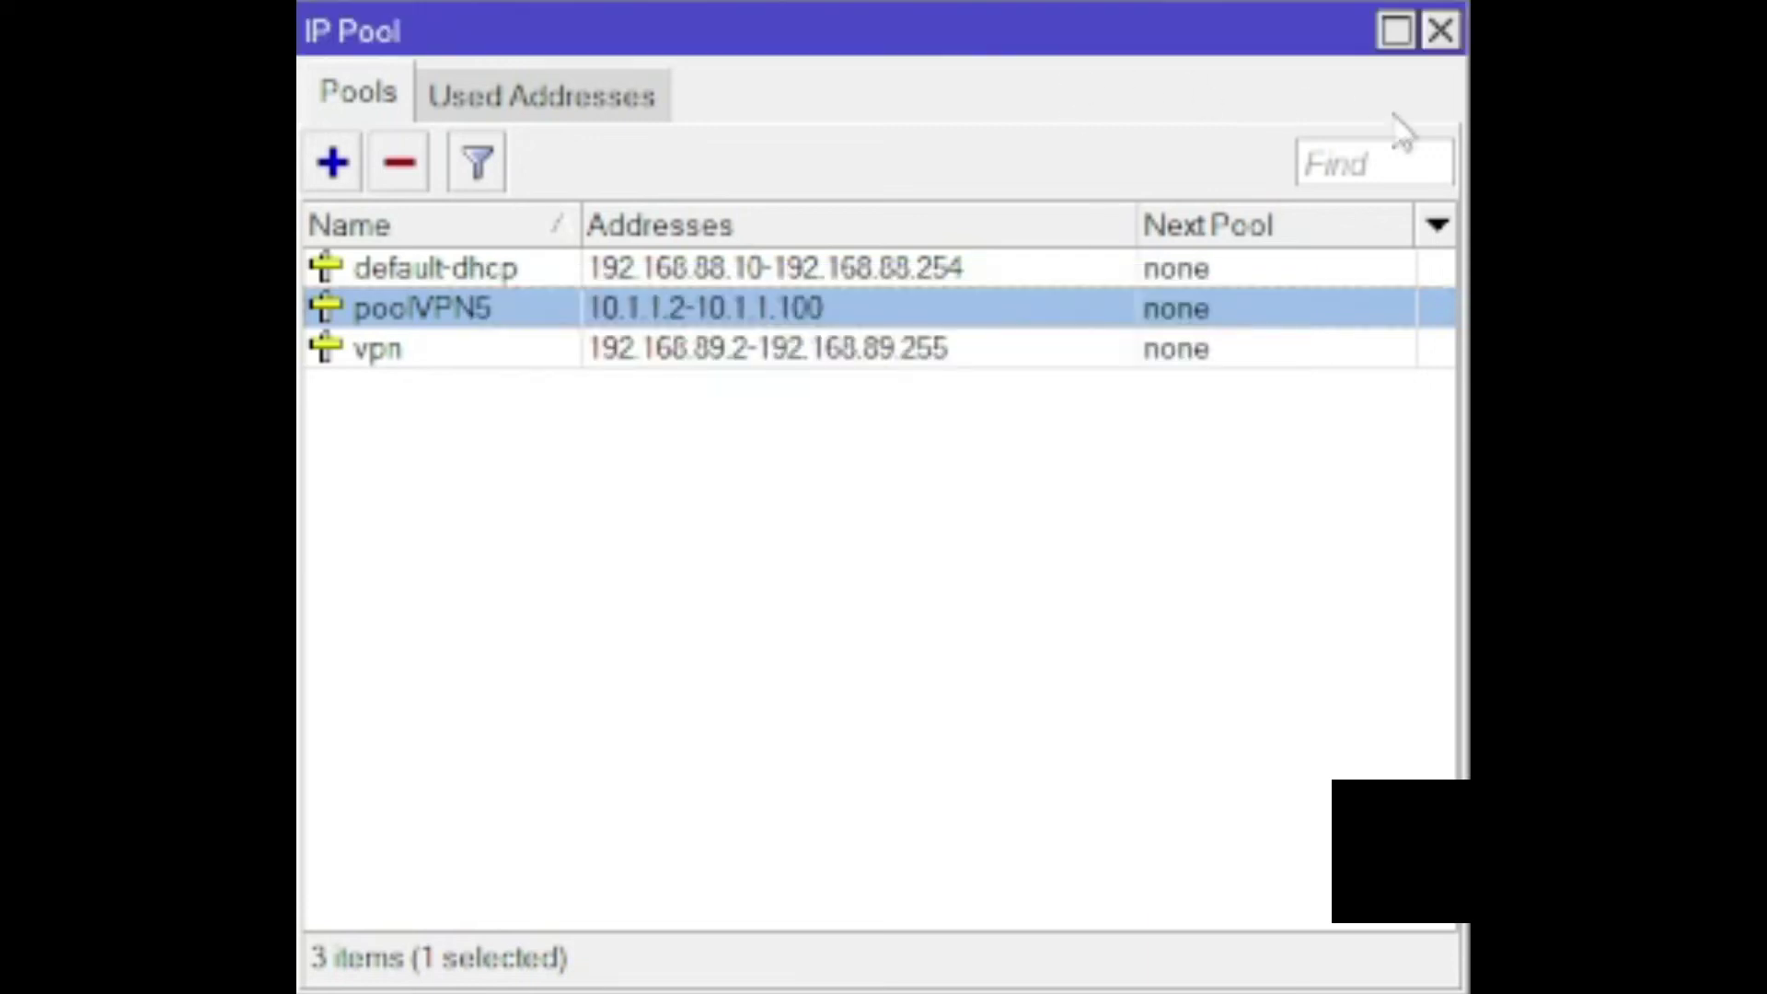
click(551, 83)
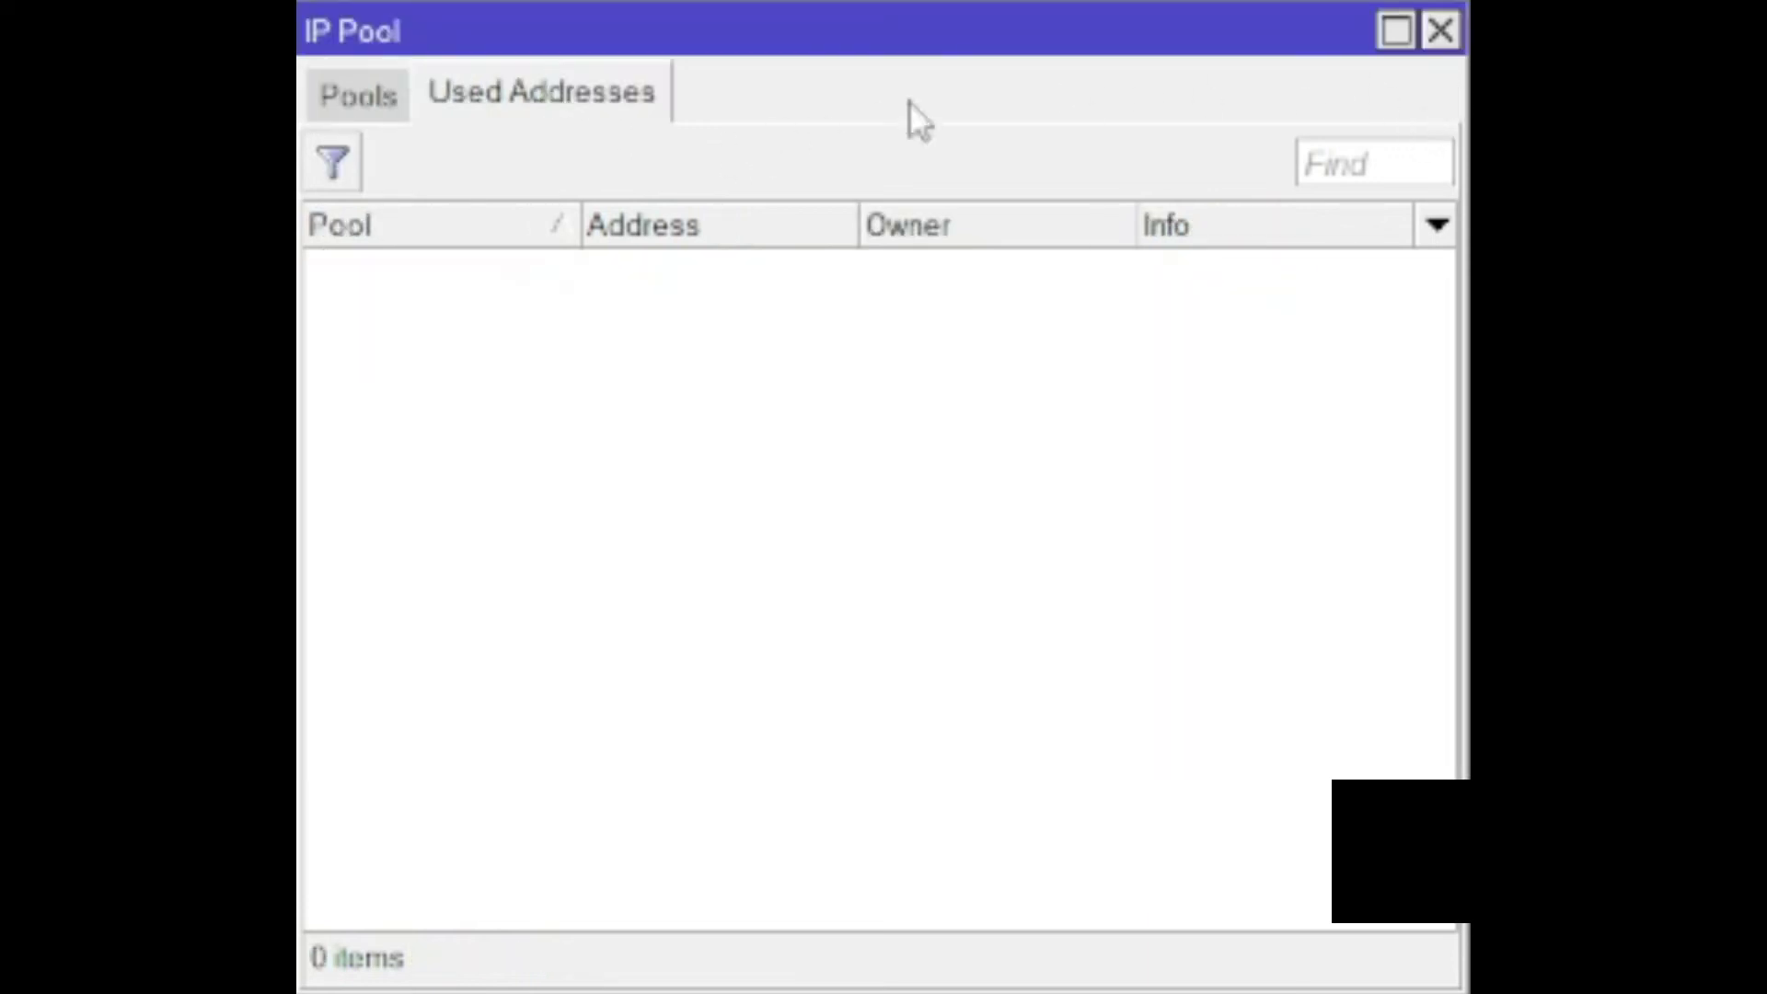
click(1438, 30)
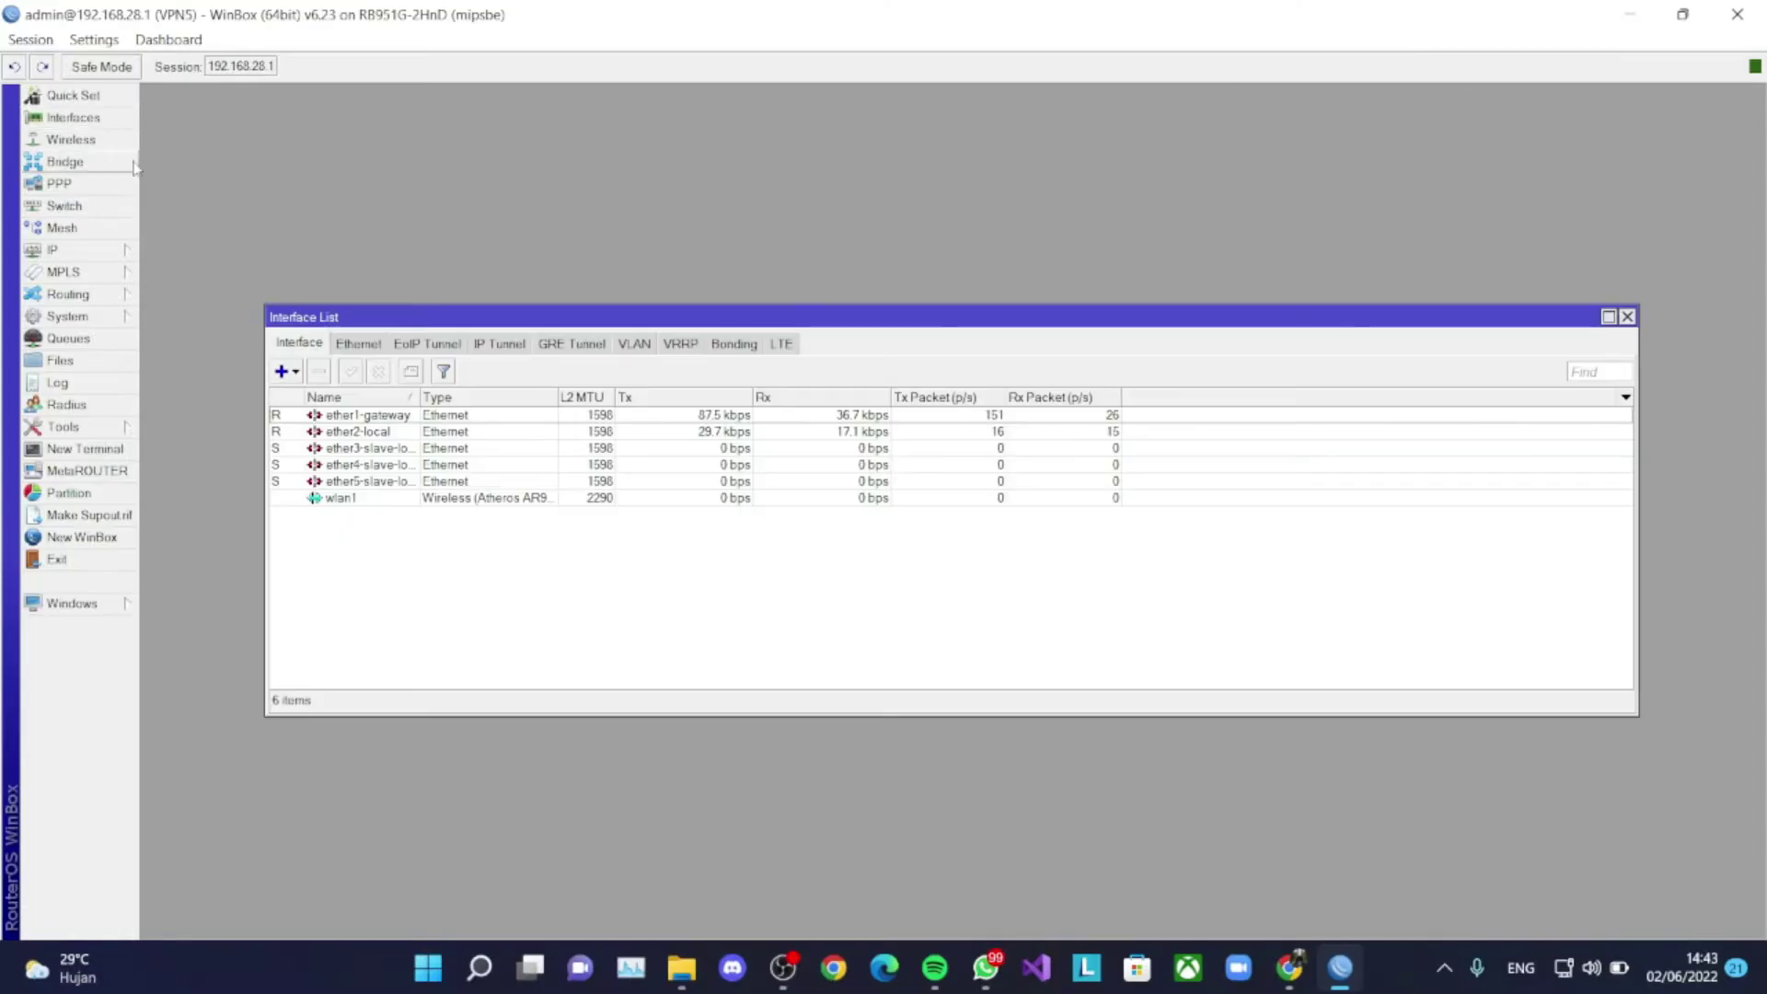
Rename the ether1 interface as ether1-Gateway and apply the change.
double_click(412, 424)
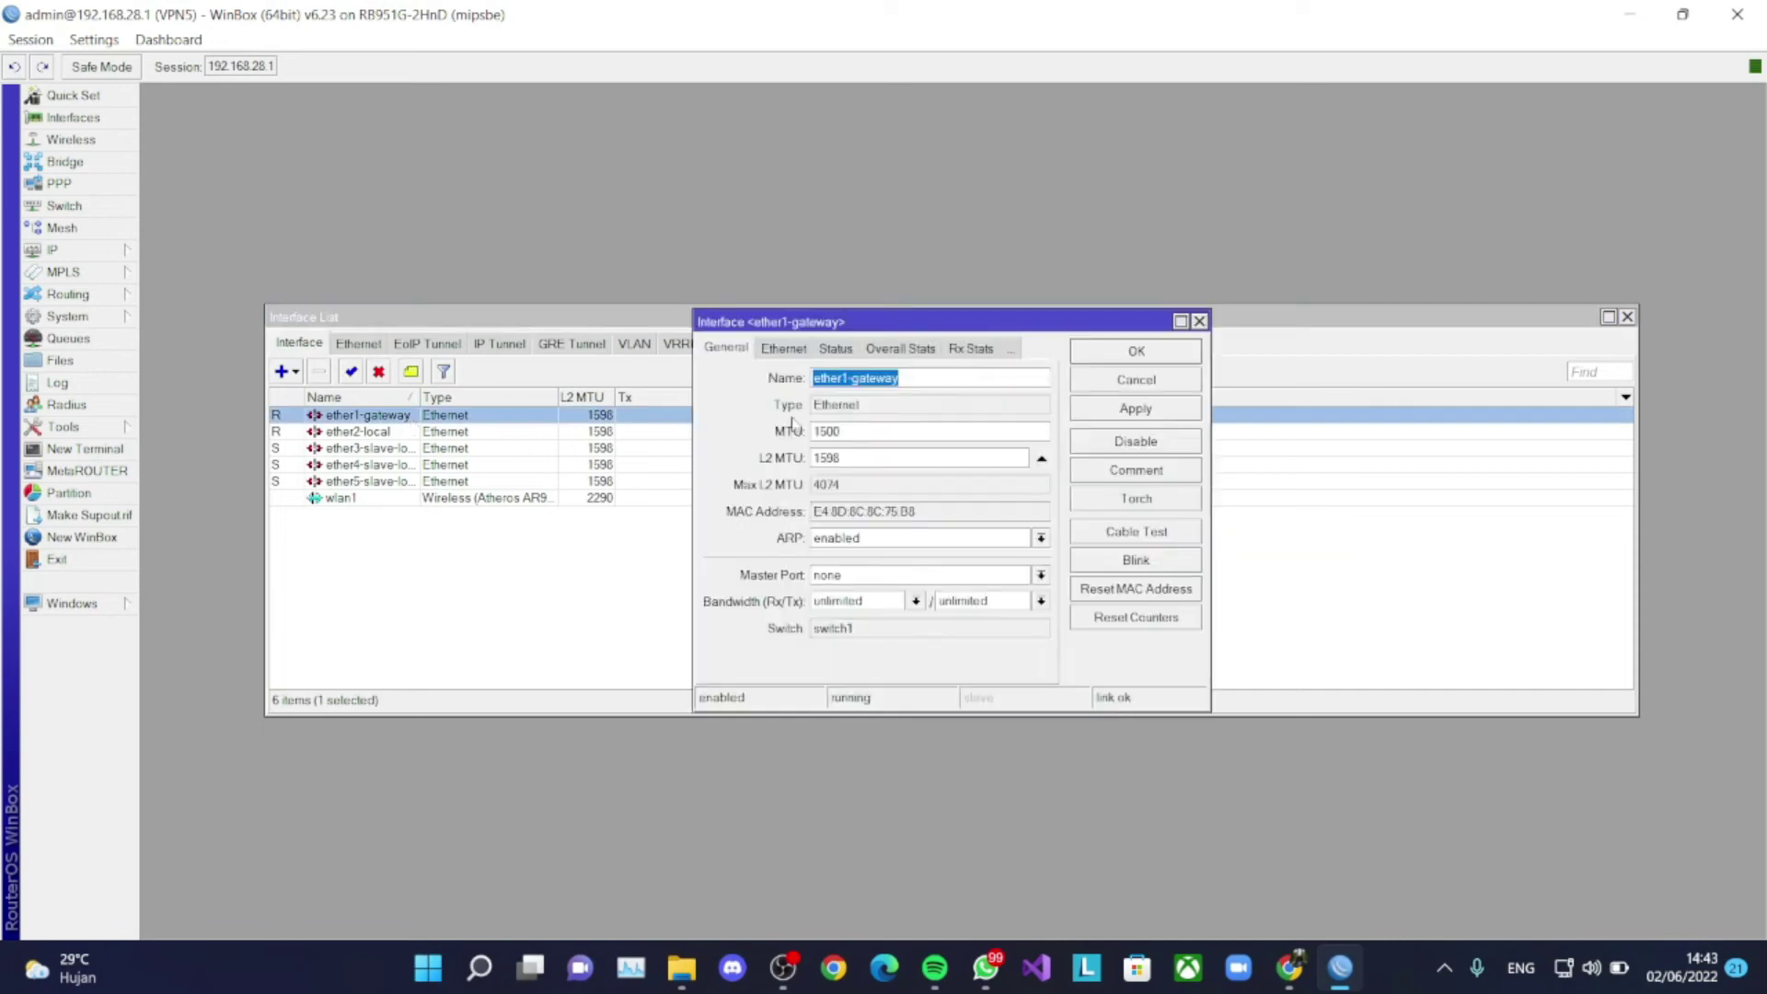
click(864, 385)
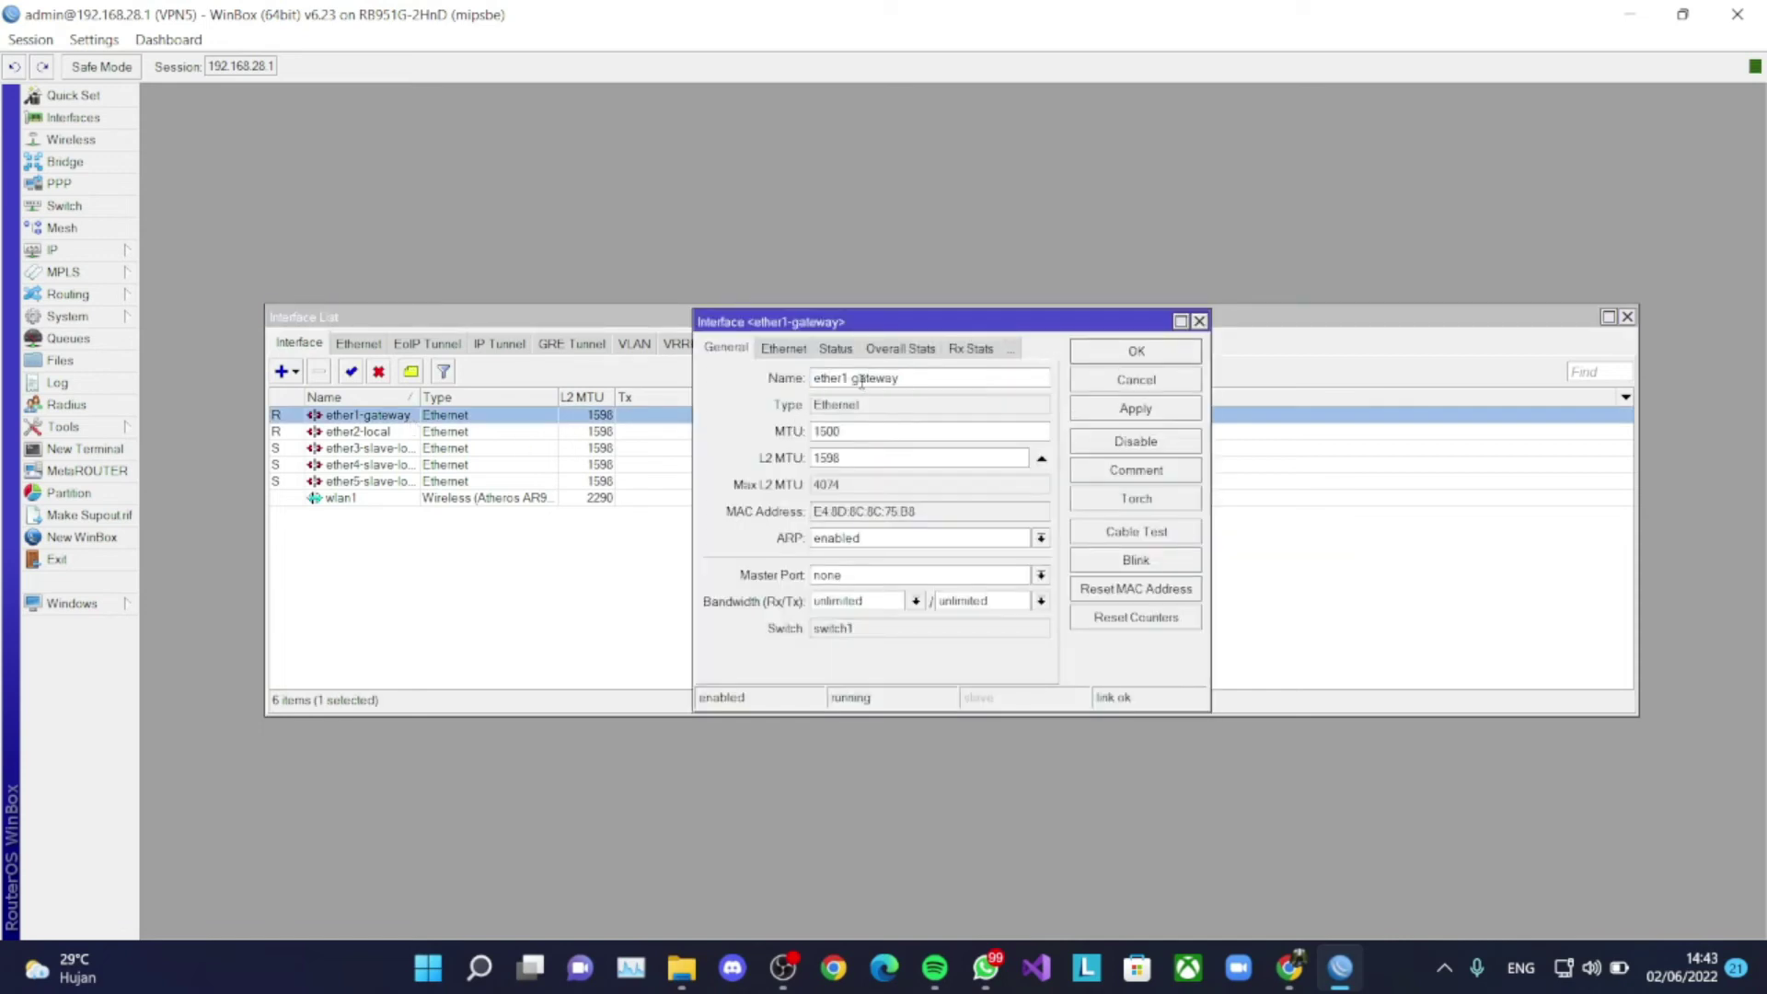
key(BackSpace)
text(G)
click(1122, 411)
click(1137, 353)
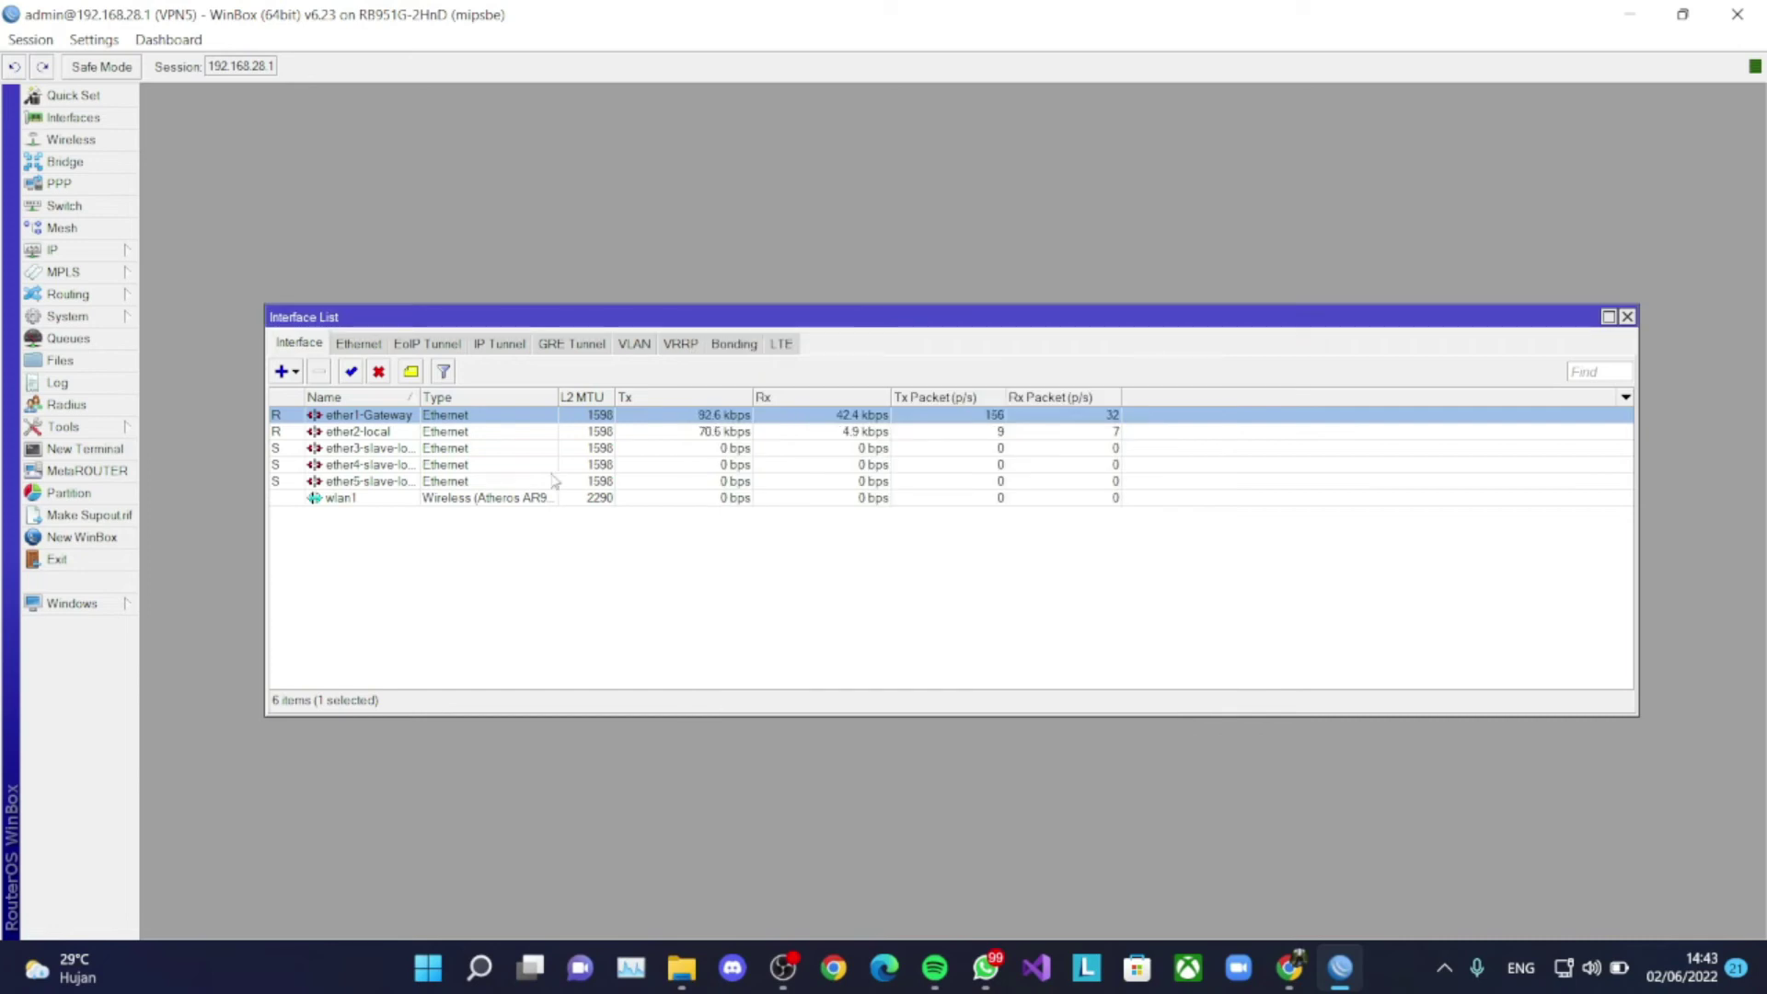
Rename the ether2 interface as ether2-Local and apply the change.
click(528, 448)
double_click(523, 432)
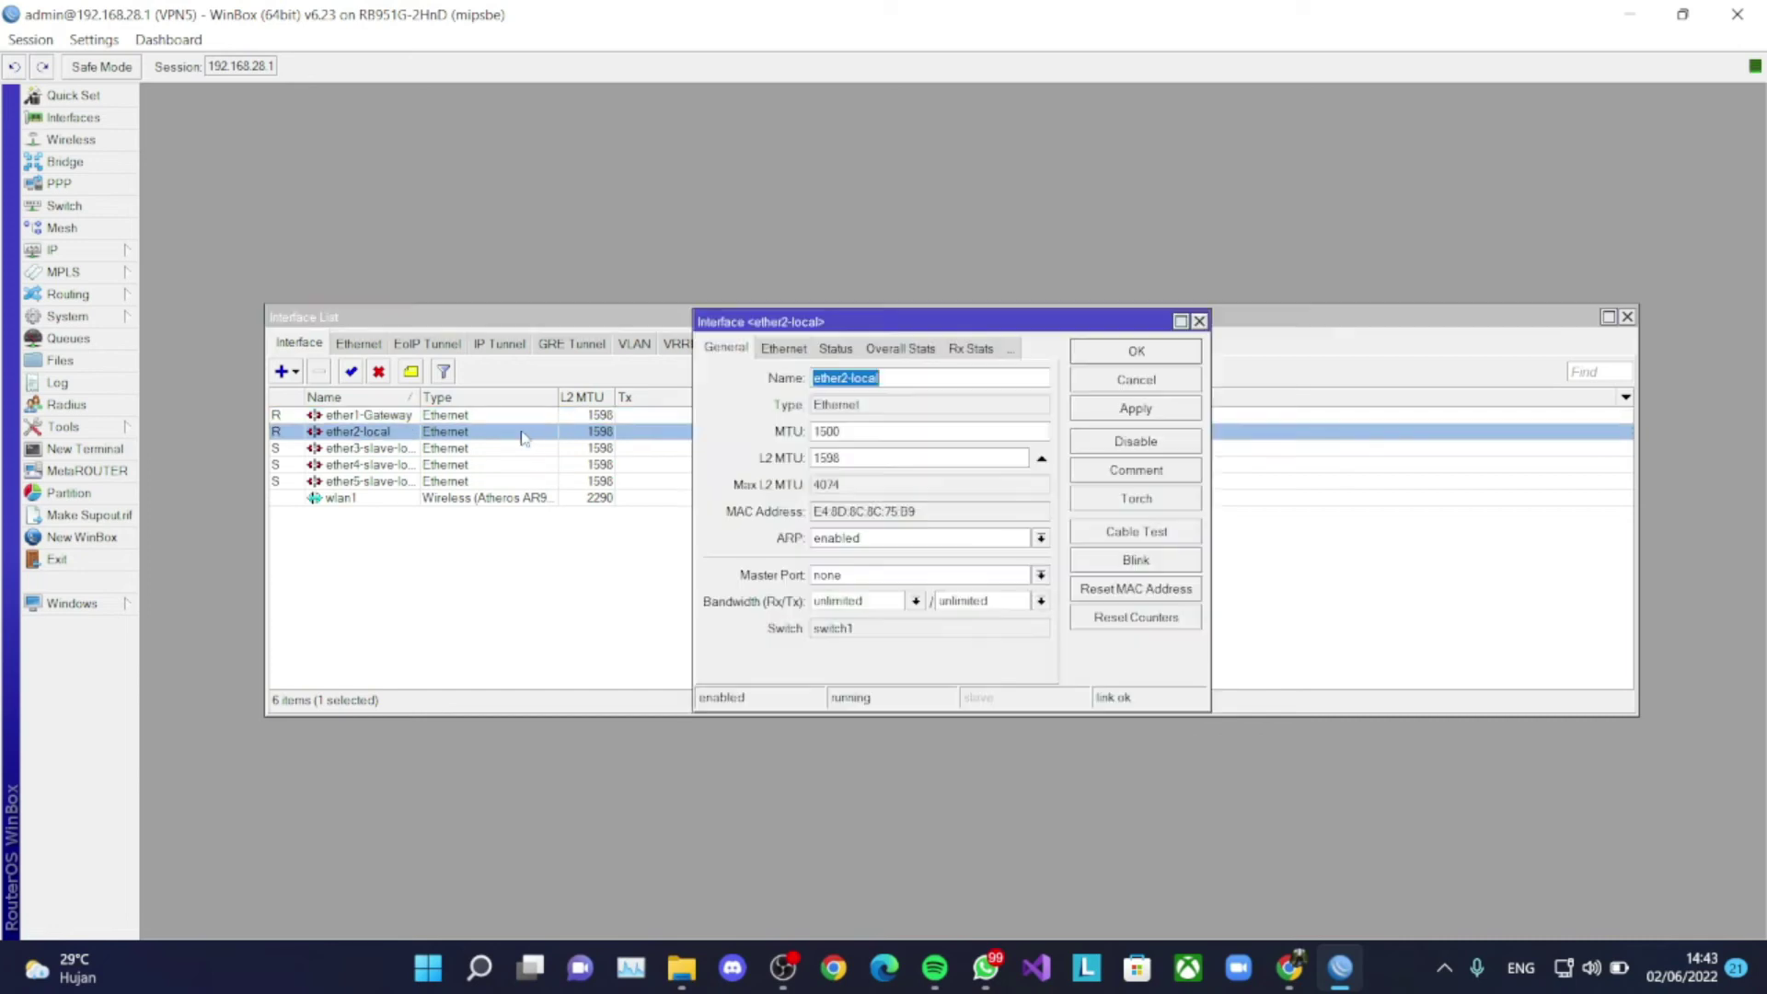
click(856, 378)
key(Delete)
text(L)
click(1154, 414)
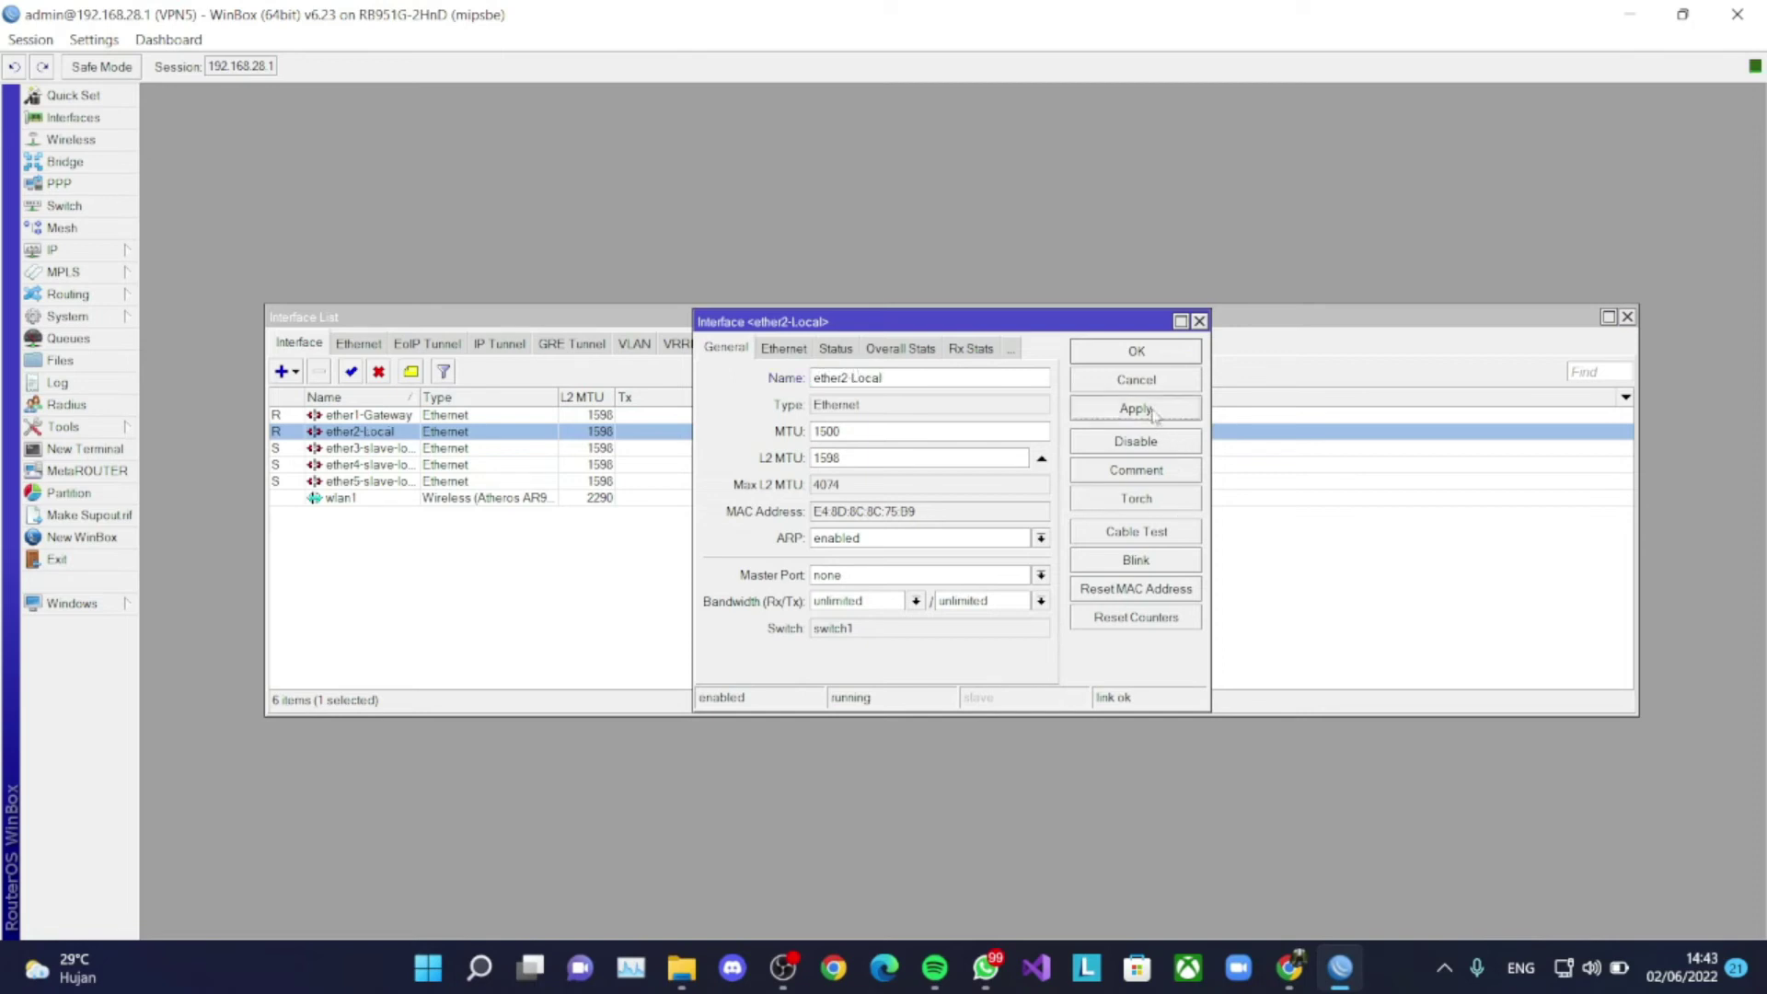
click(1138, 351)
click(654, 587)
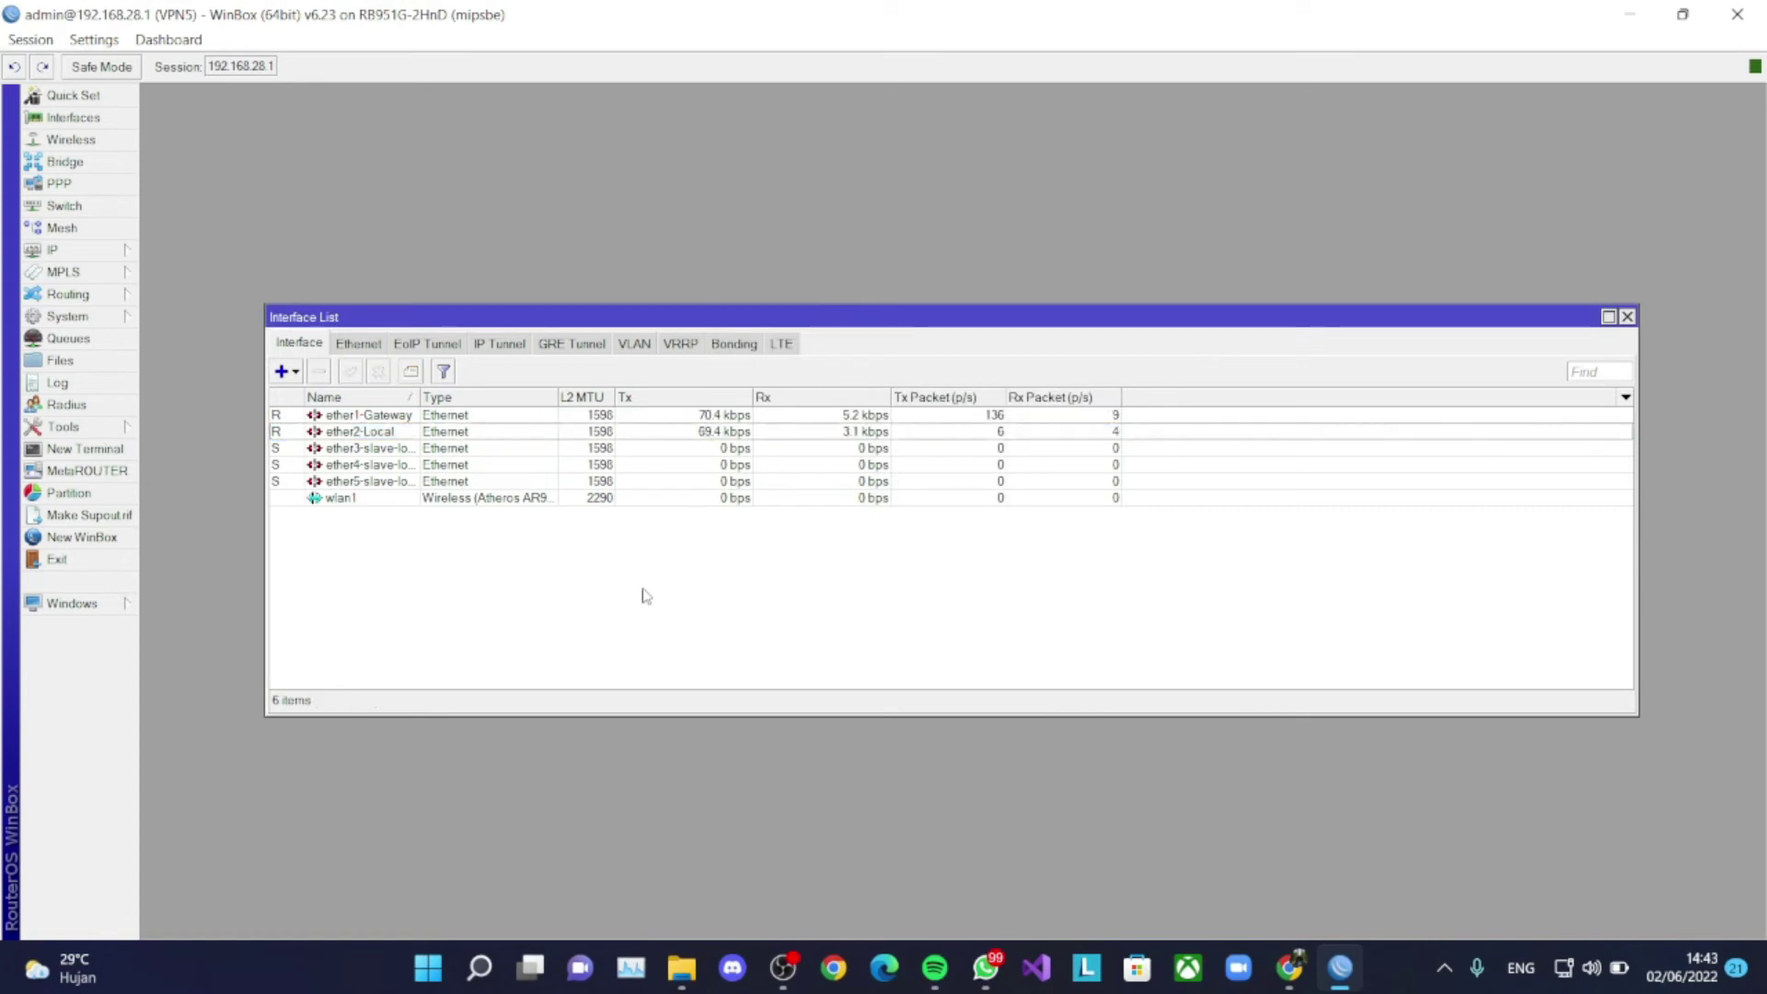
Check the IP tunnel and Ethernet interface lists, and close the interface list.
click(512, 345)
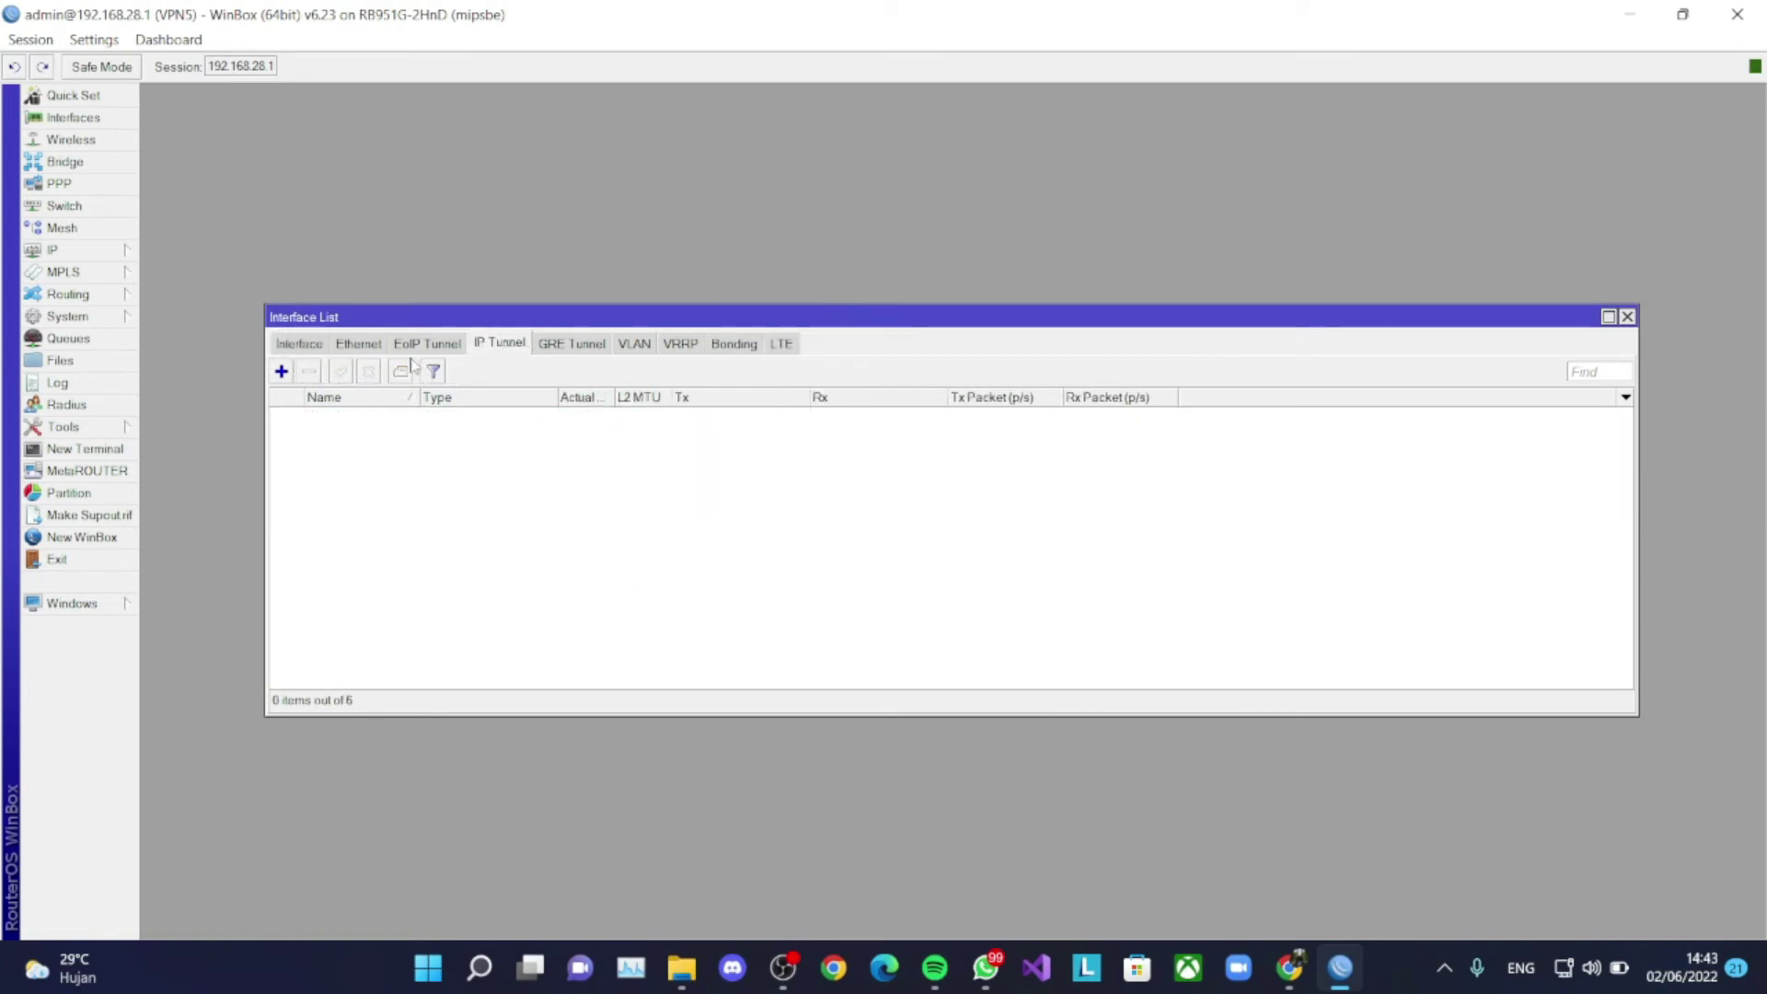
click(359, 342)
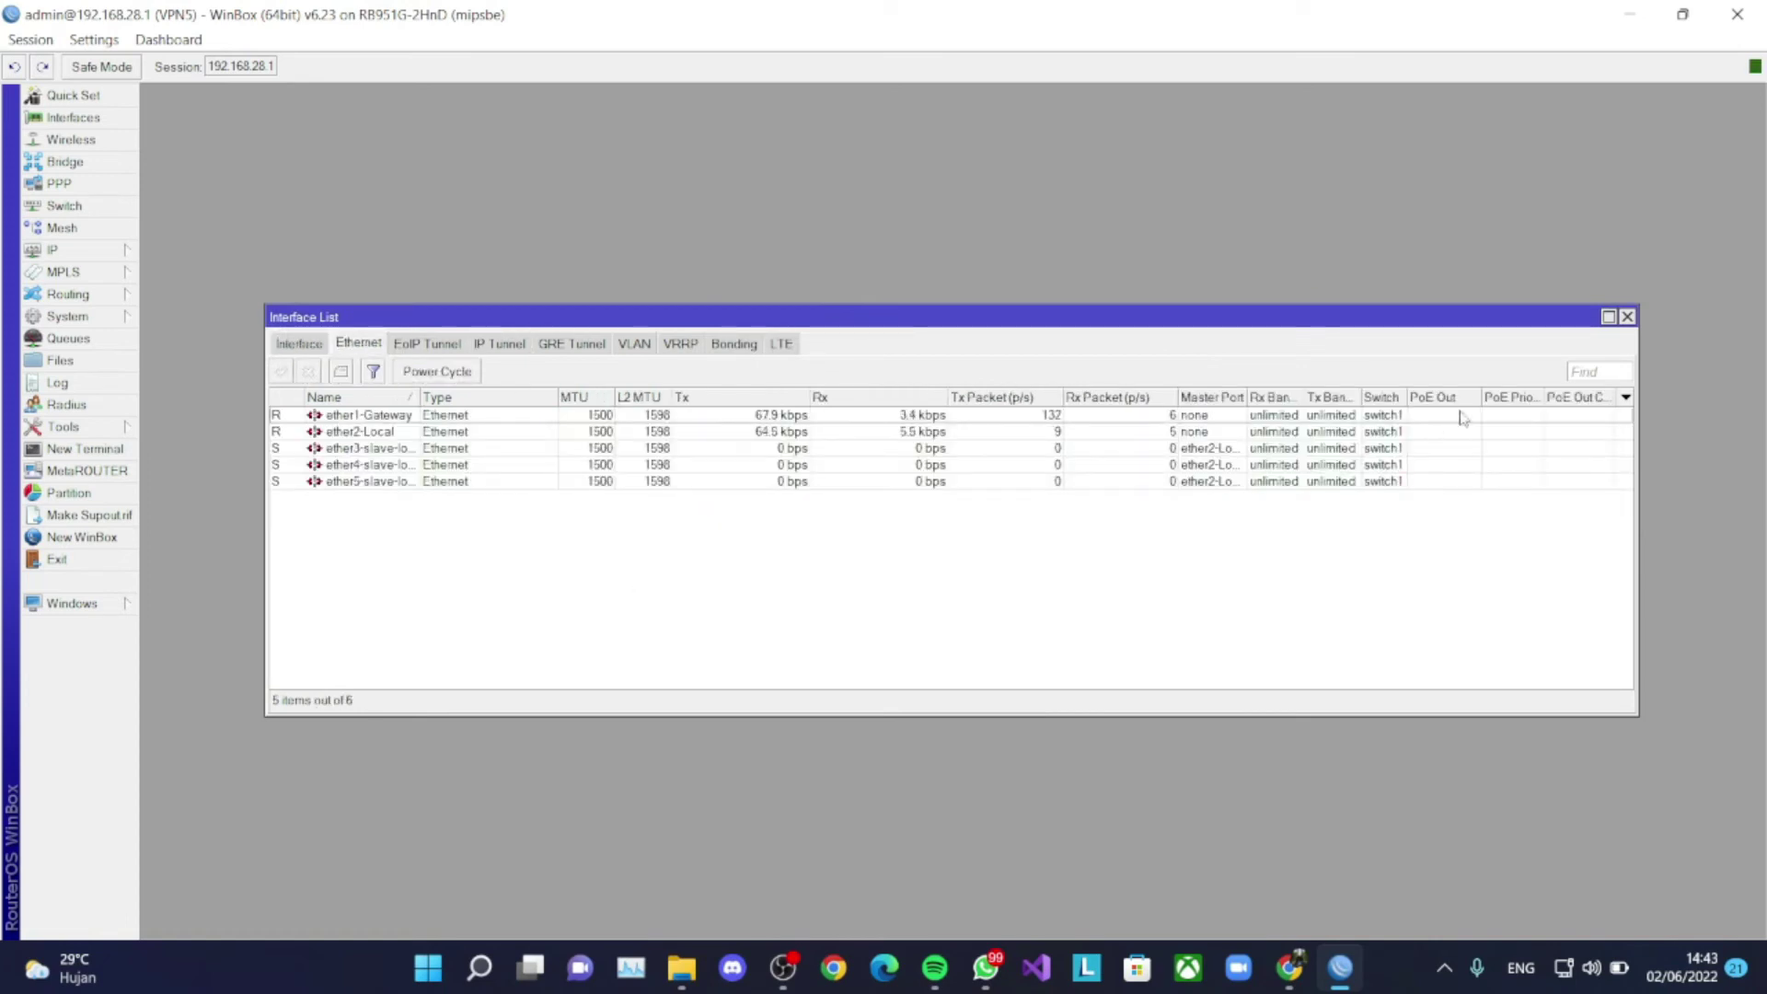
click(1627, 316)
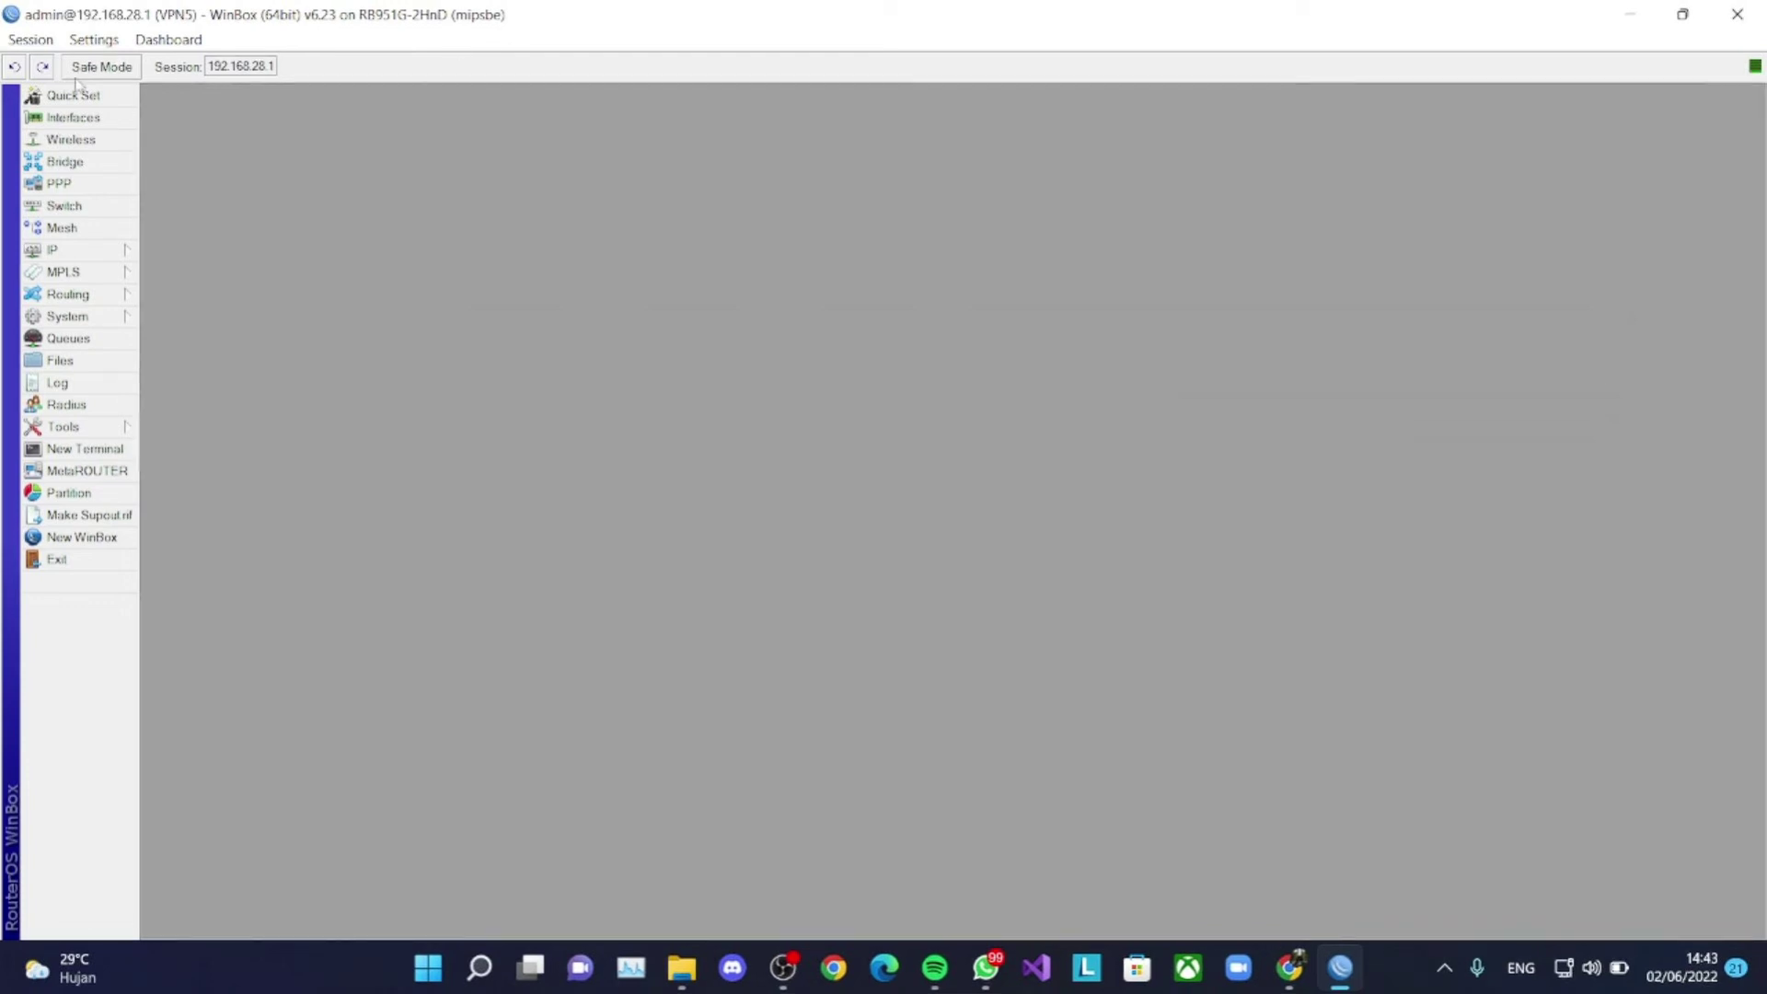
Apply the PPTP server settings with the server enabled, the default-encryption profile, and mschap1 and mschap2 authentication.
click(59, 182)
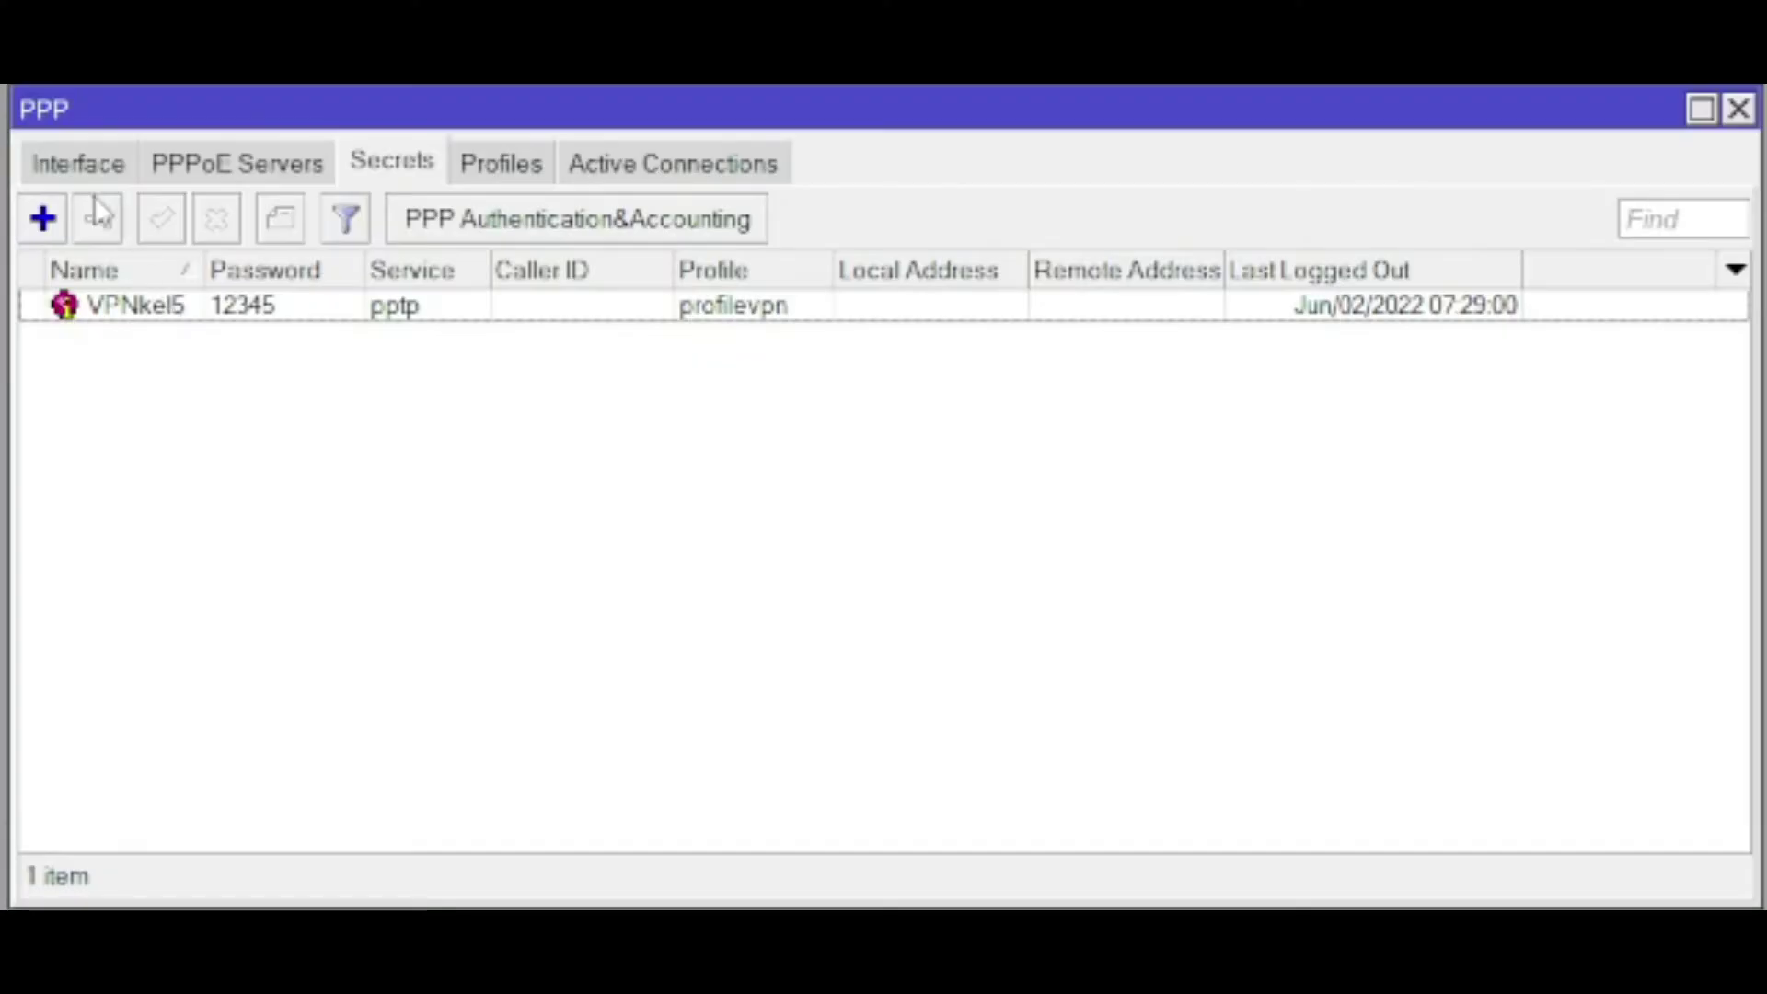
click(77, 166)
click(230, 175)
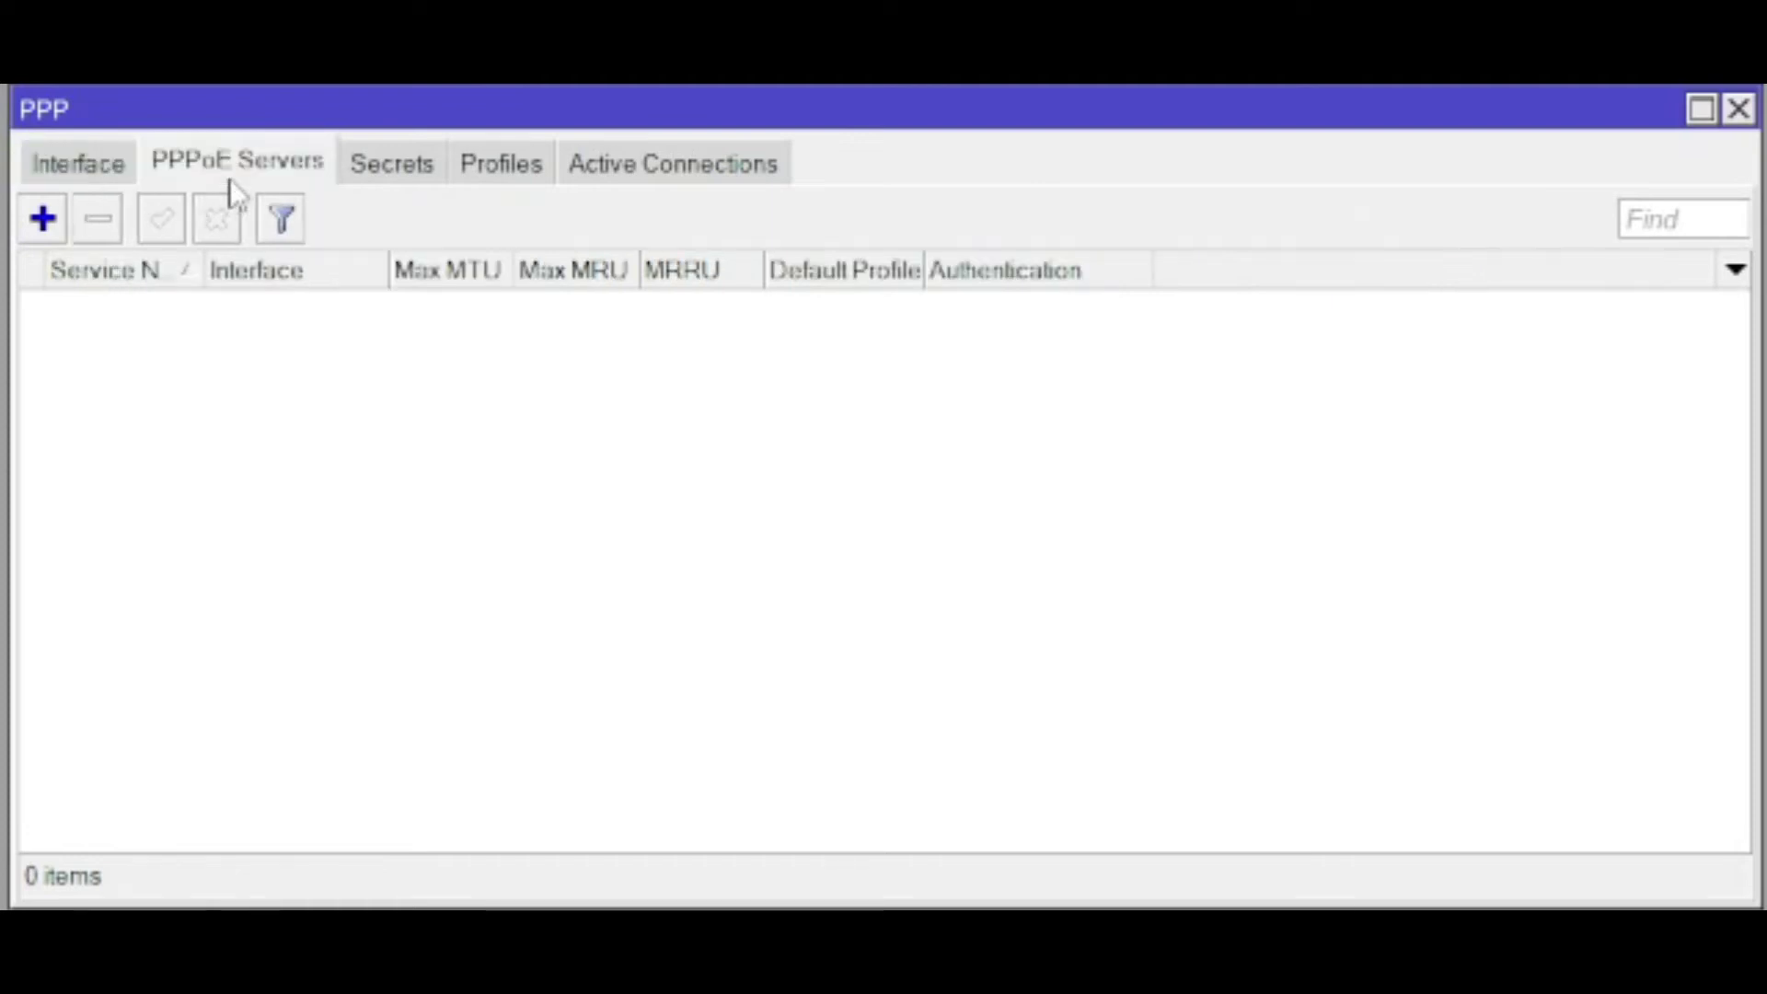
click(51, 164)
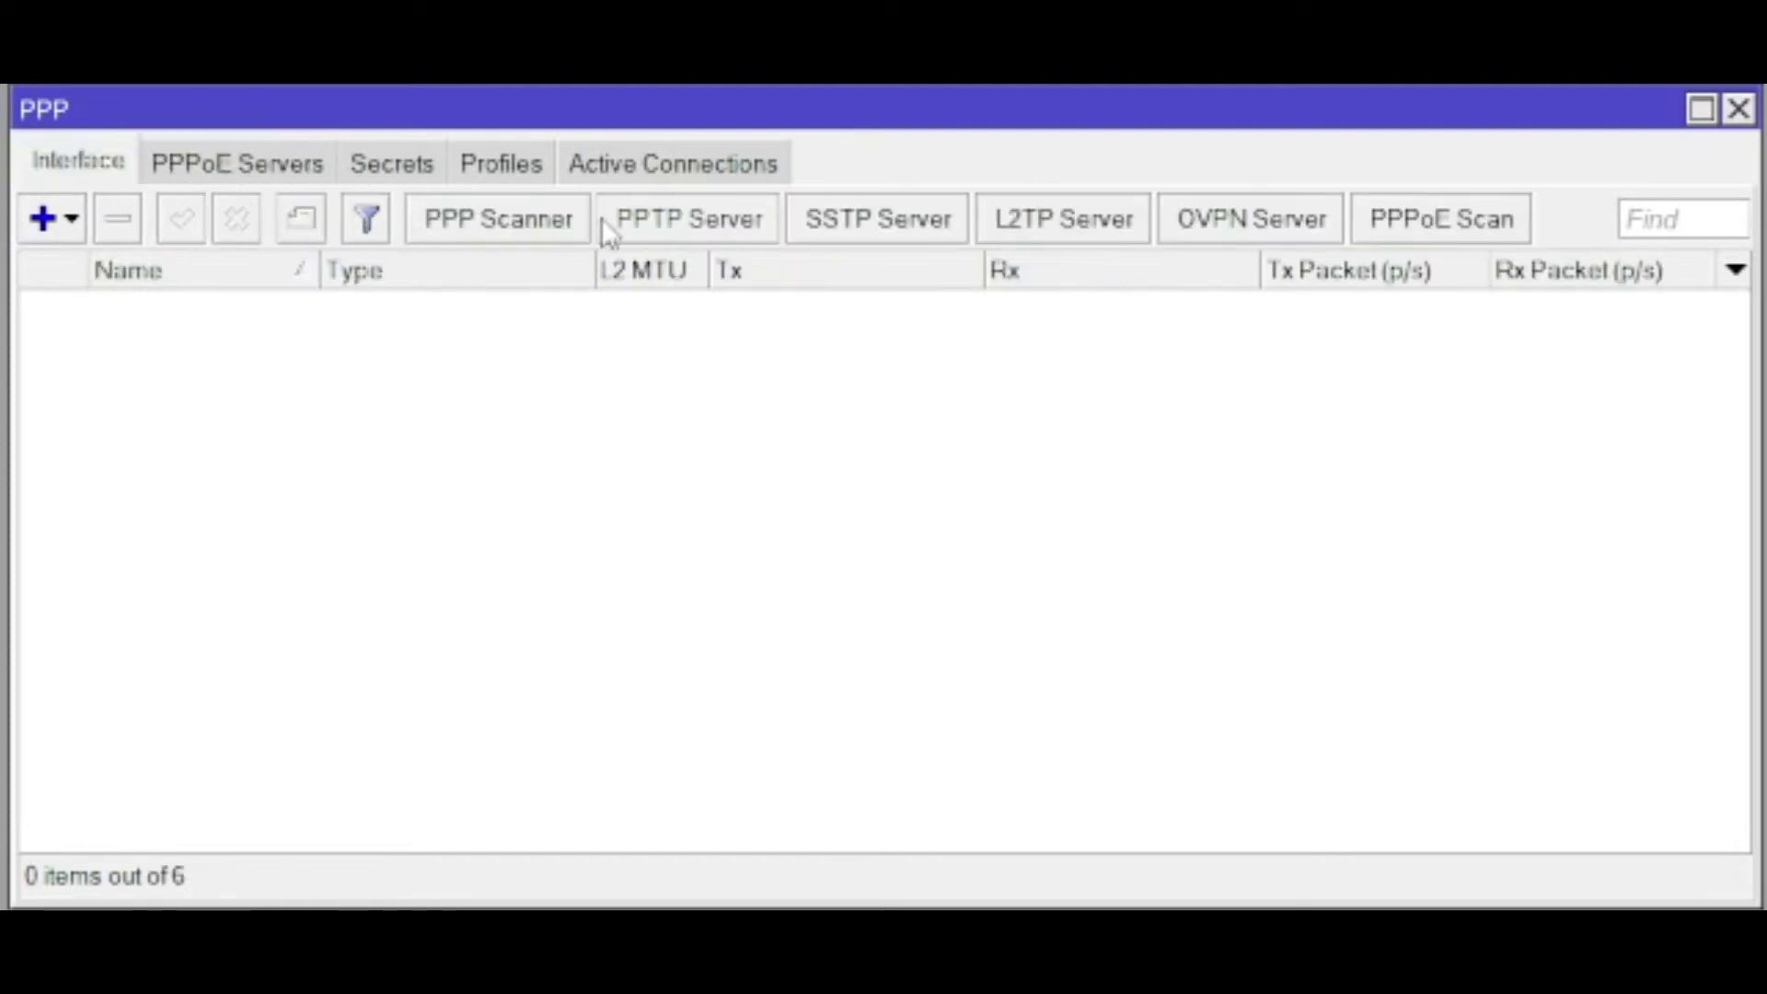
click(633, 225)
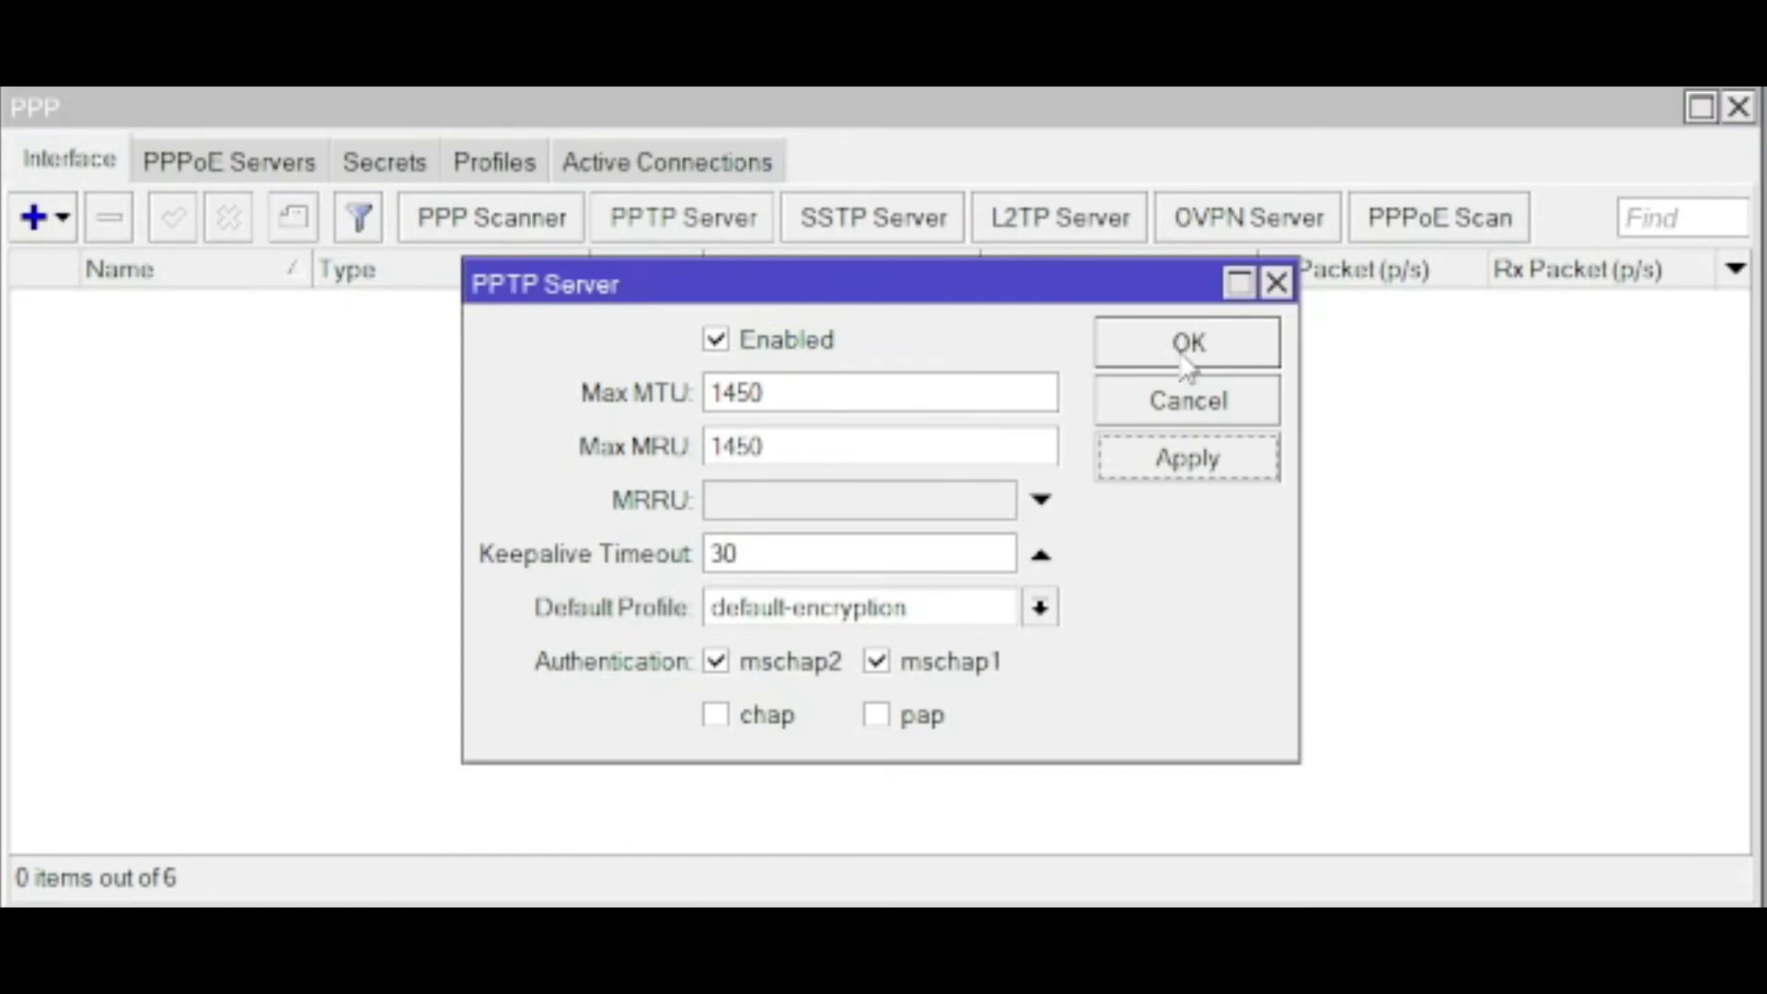
click(1477, 179)
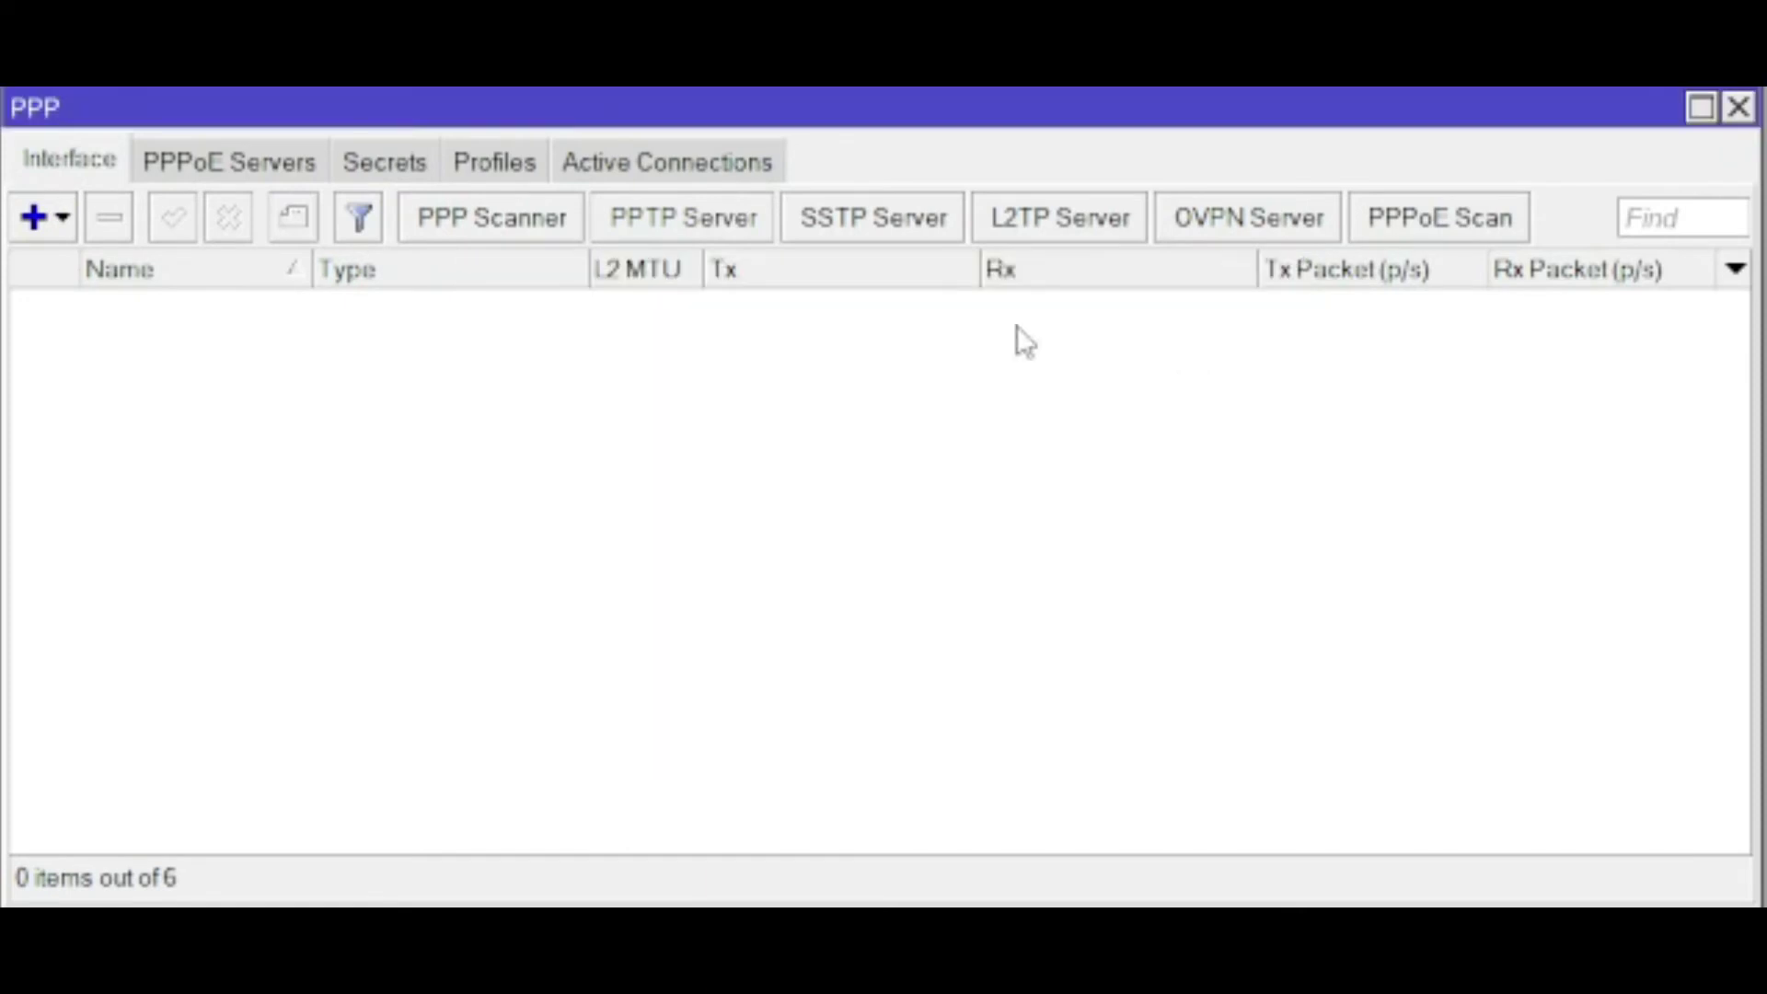
Inspect the VPNkel5 PPP secret, checking its name, password, service and profile, and close it.
click(416, 171)
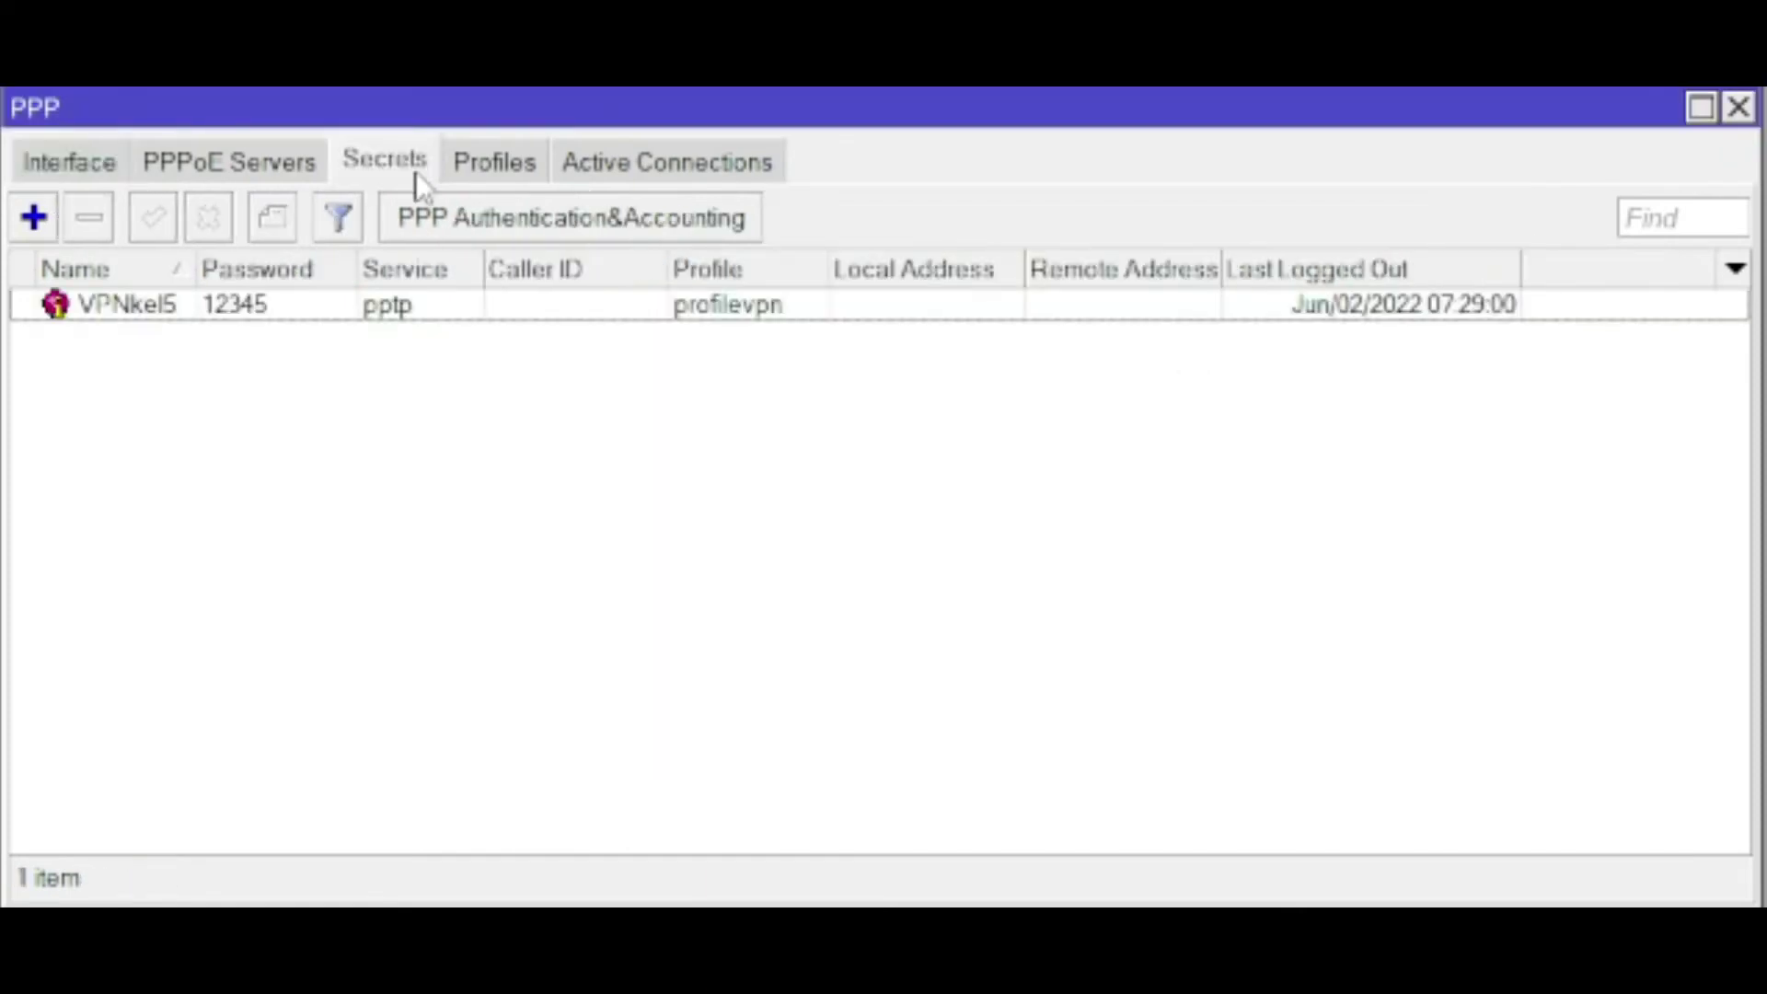
double_click(465, 308)
click(827, 213)
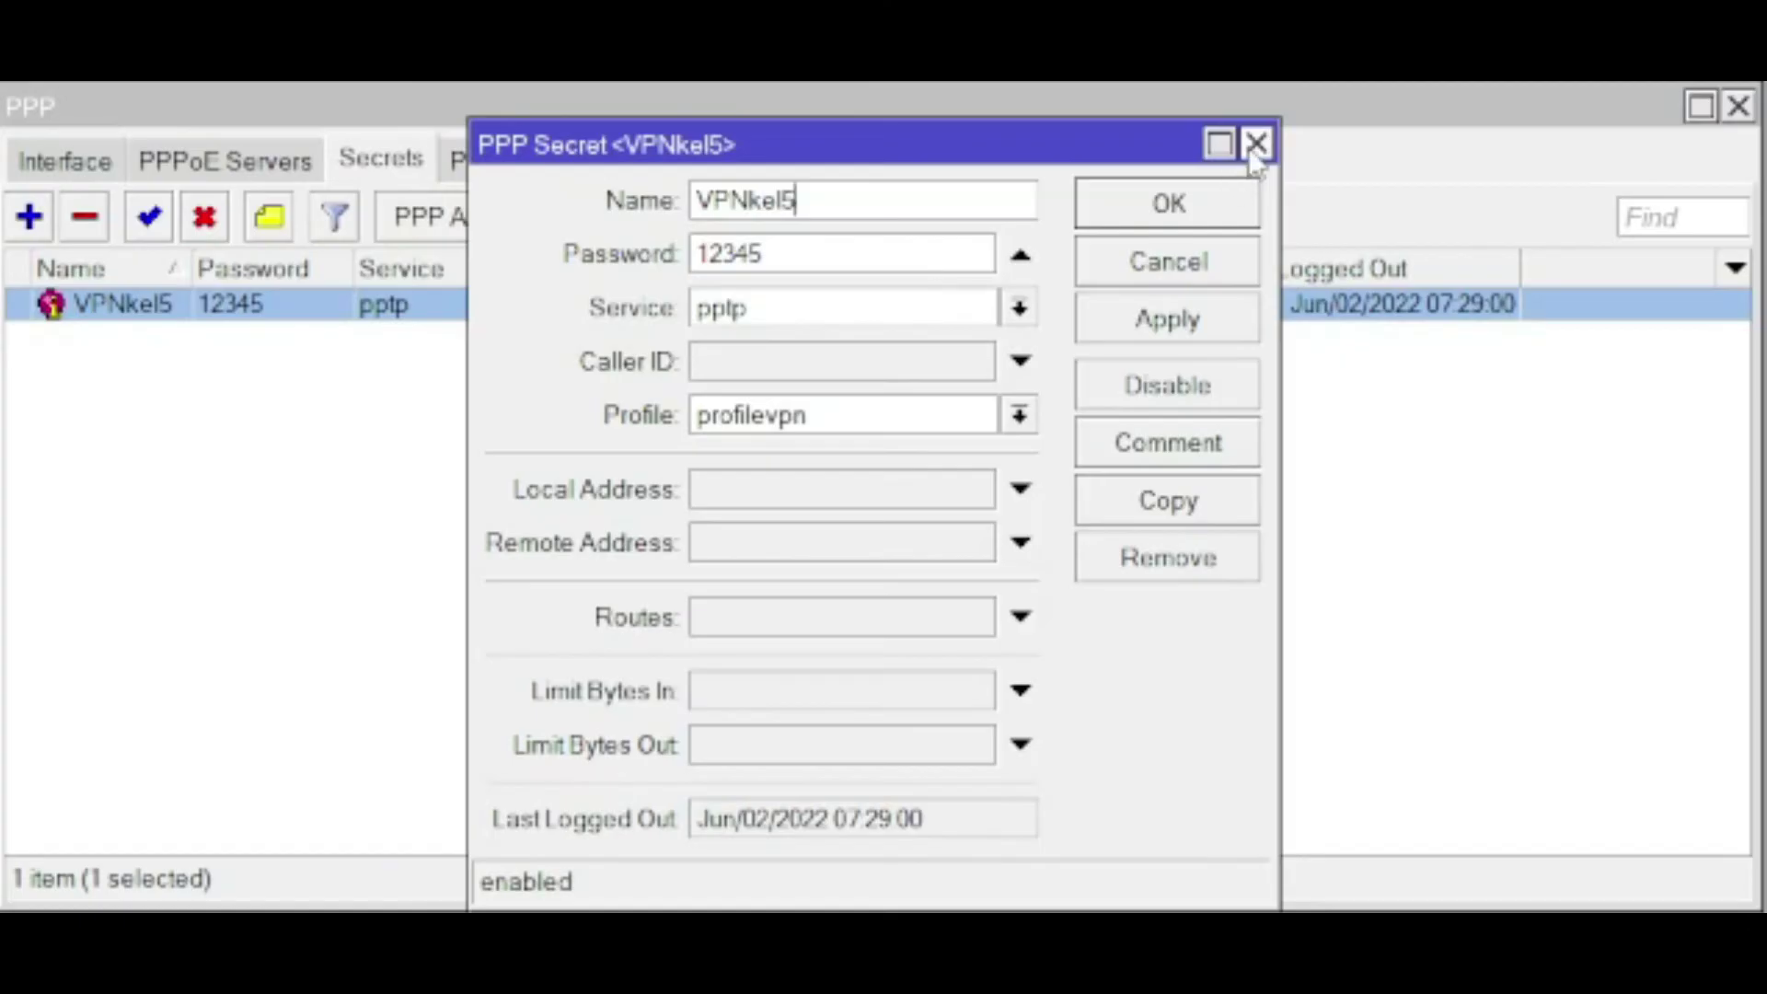
click(1256, 144)
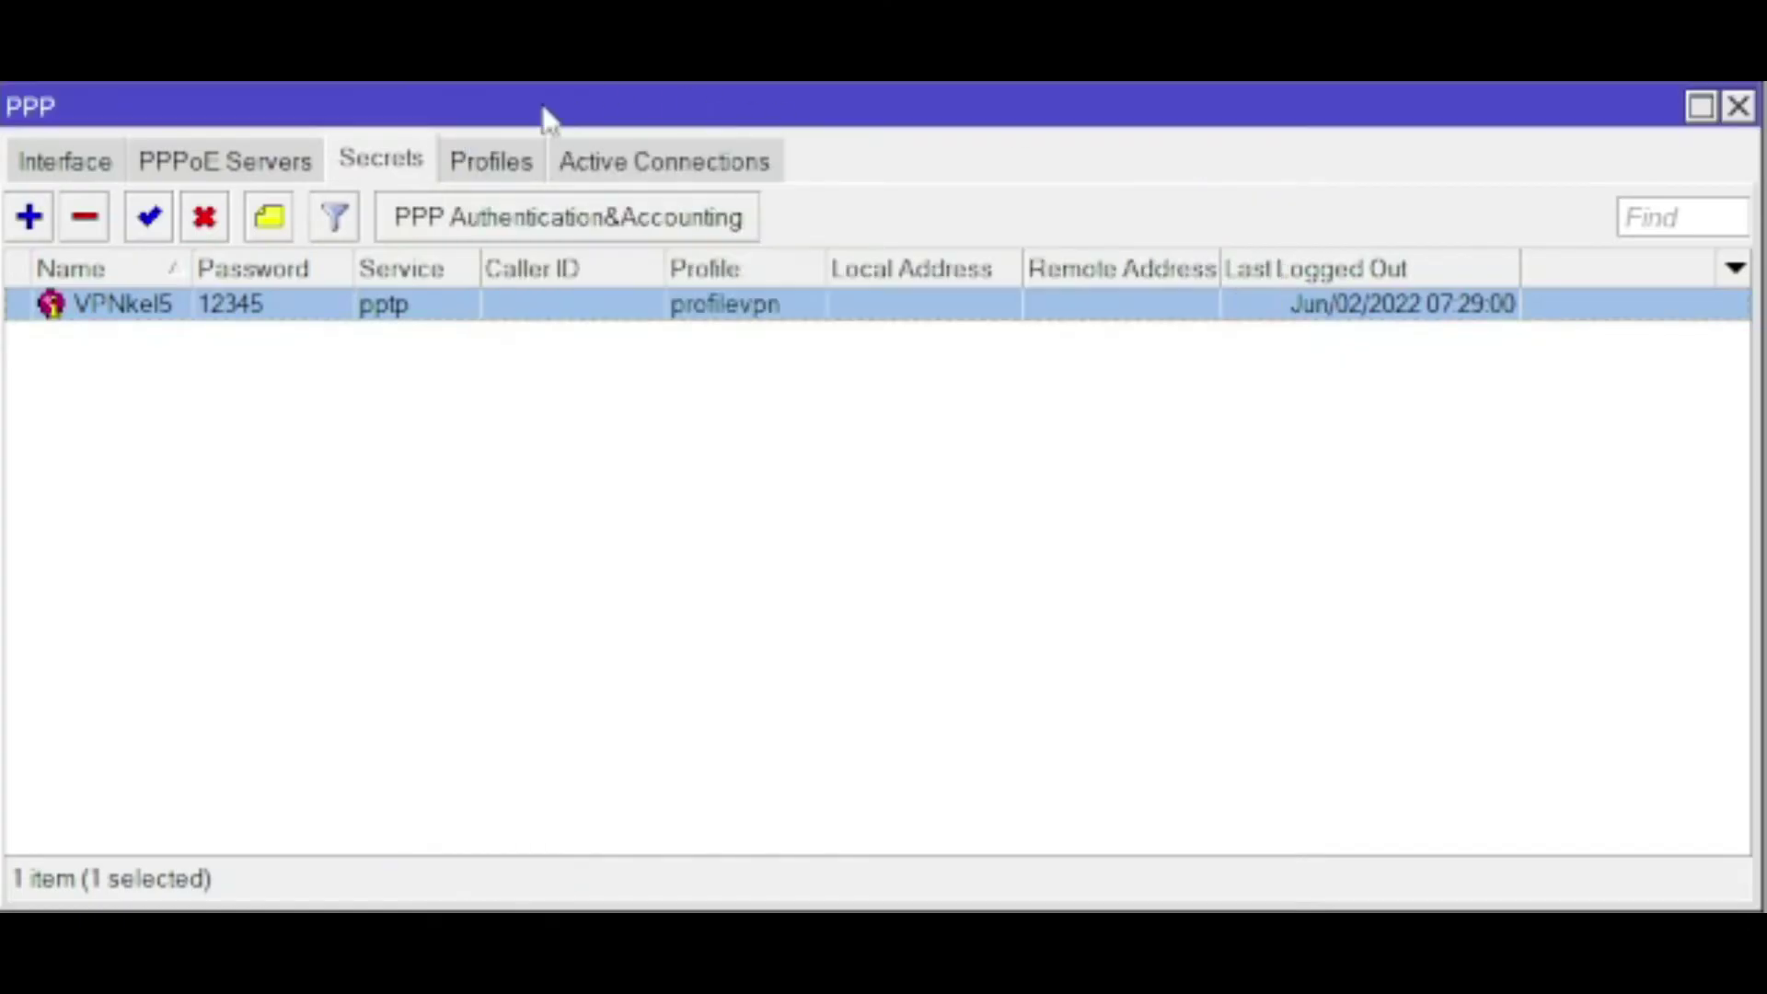
Open the profilevpn PPP profile and choose poolVPN5 as its remote address.
click(494, 158)
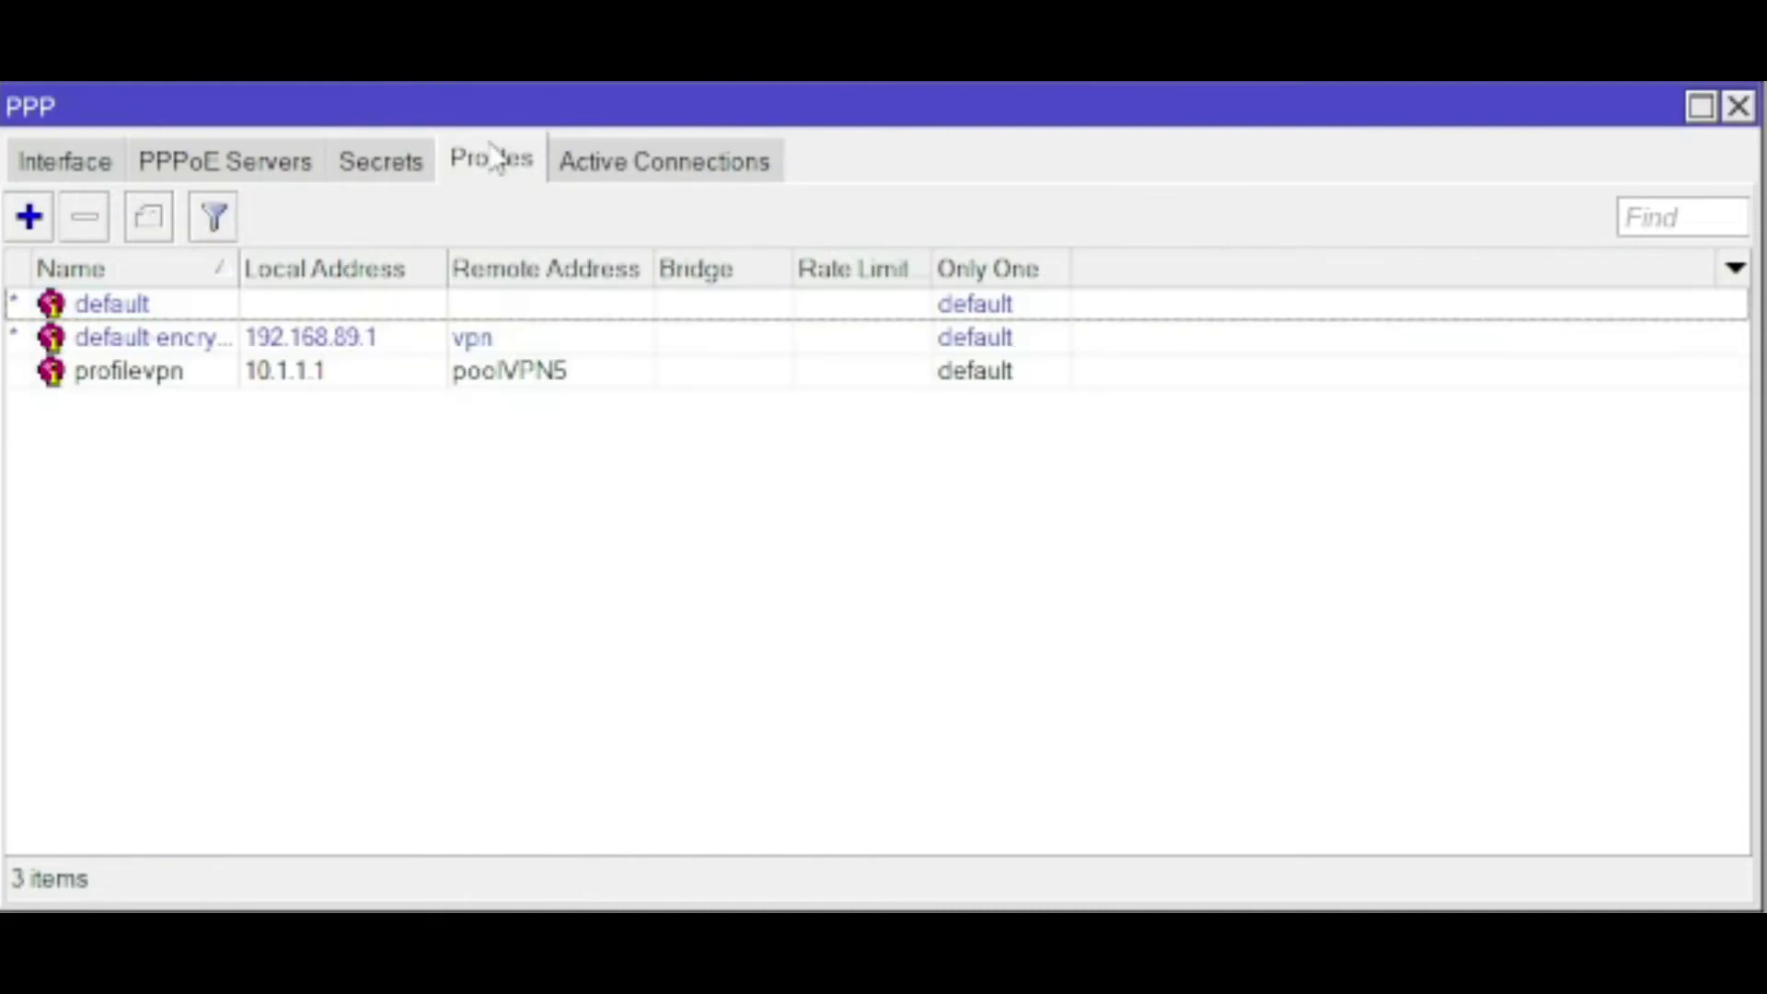
double_click(472, 382)
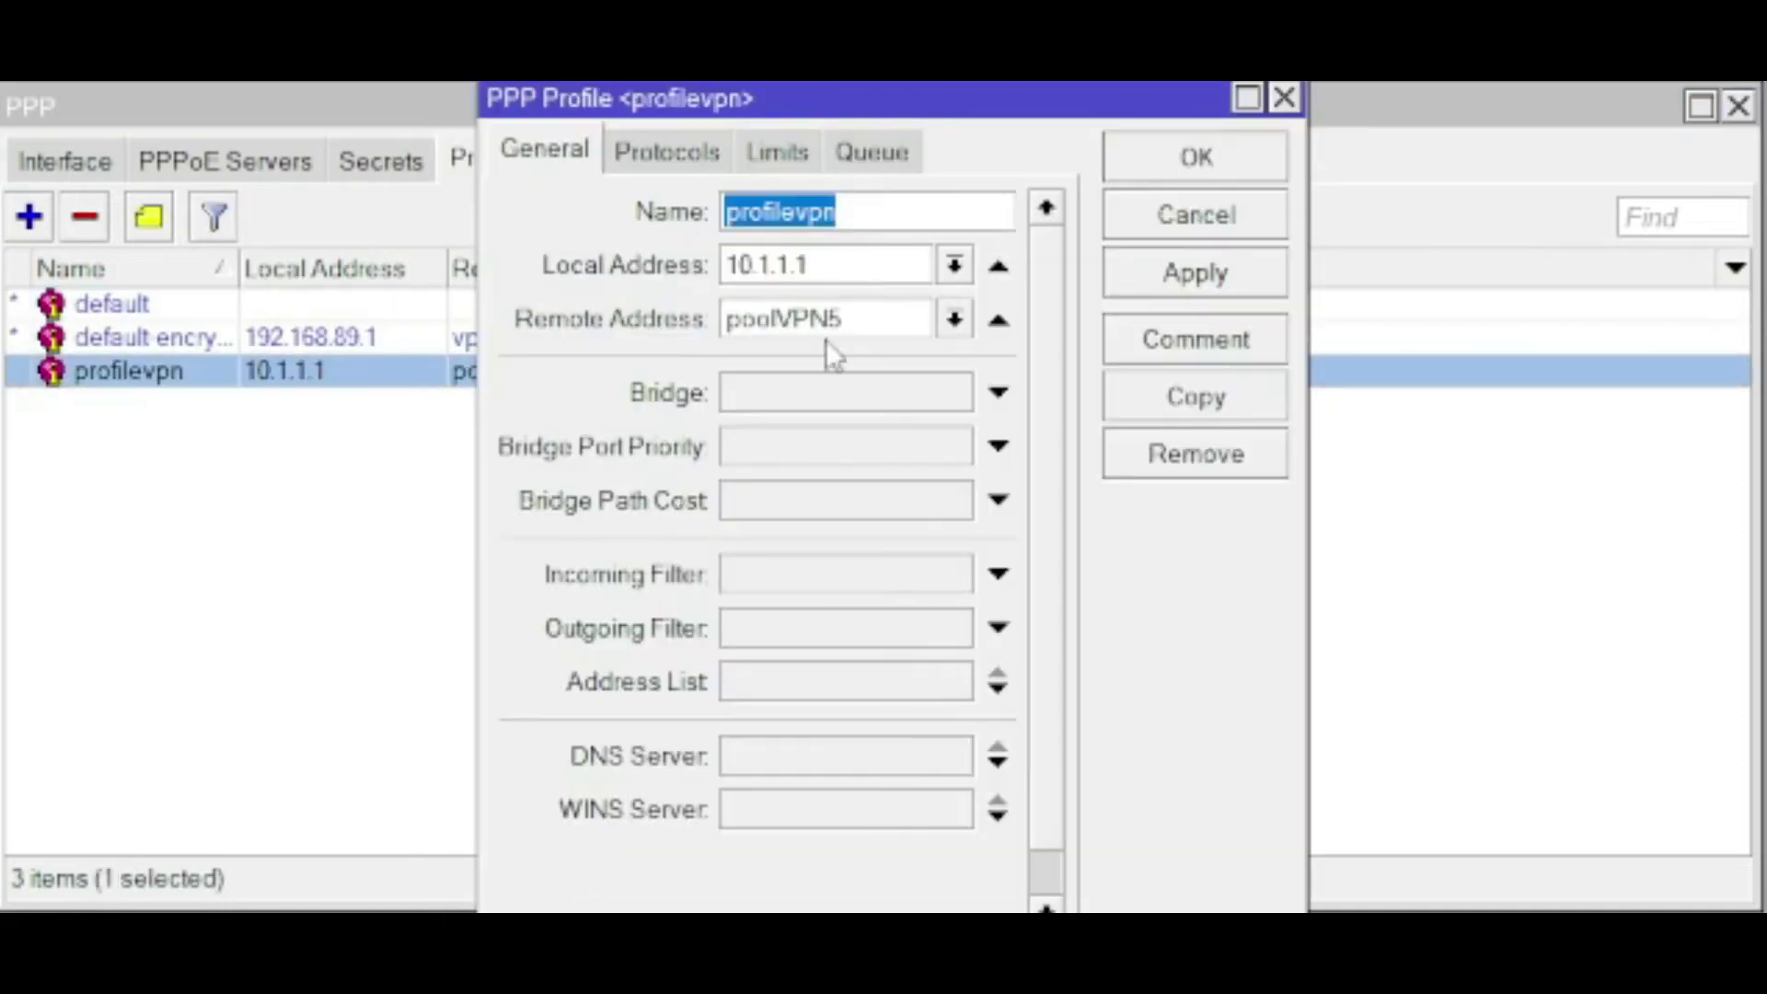
click(957, 320)
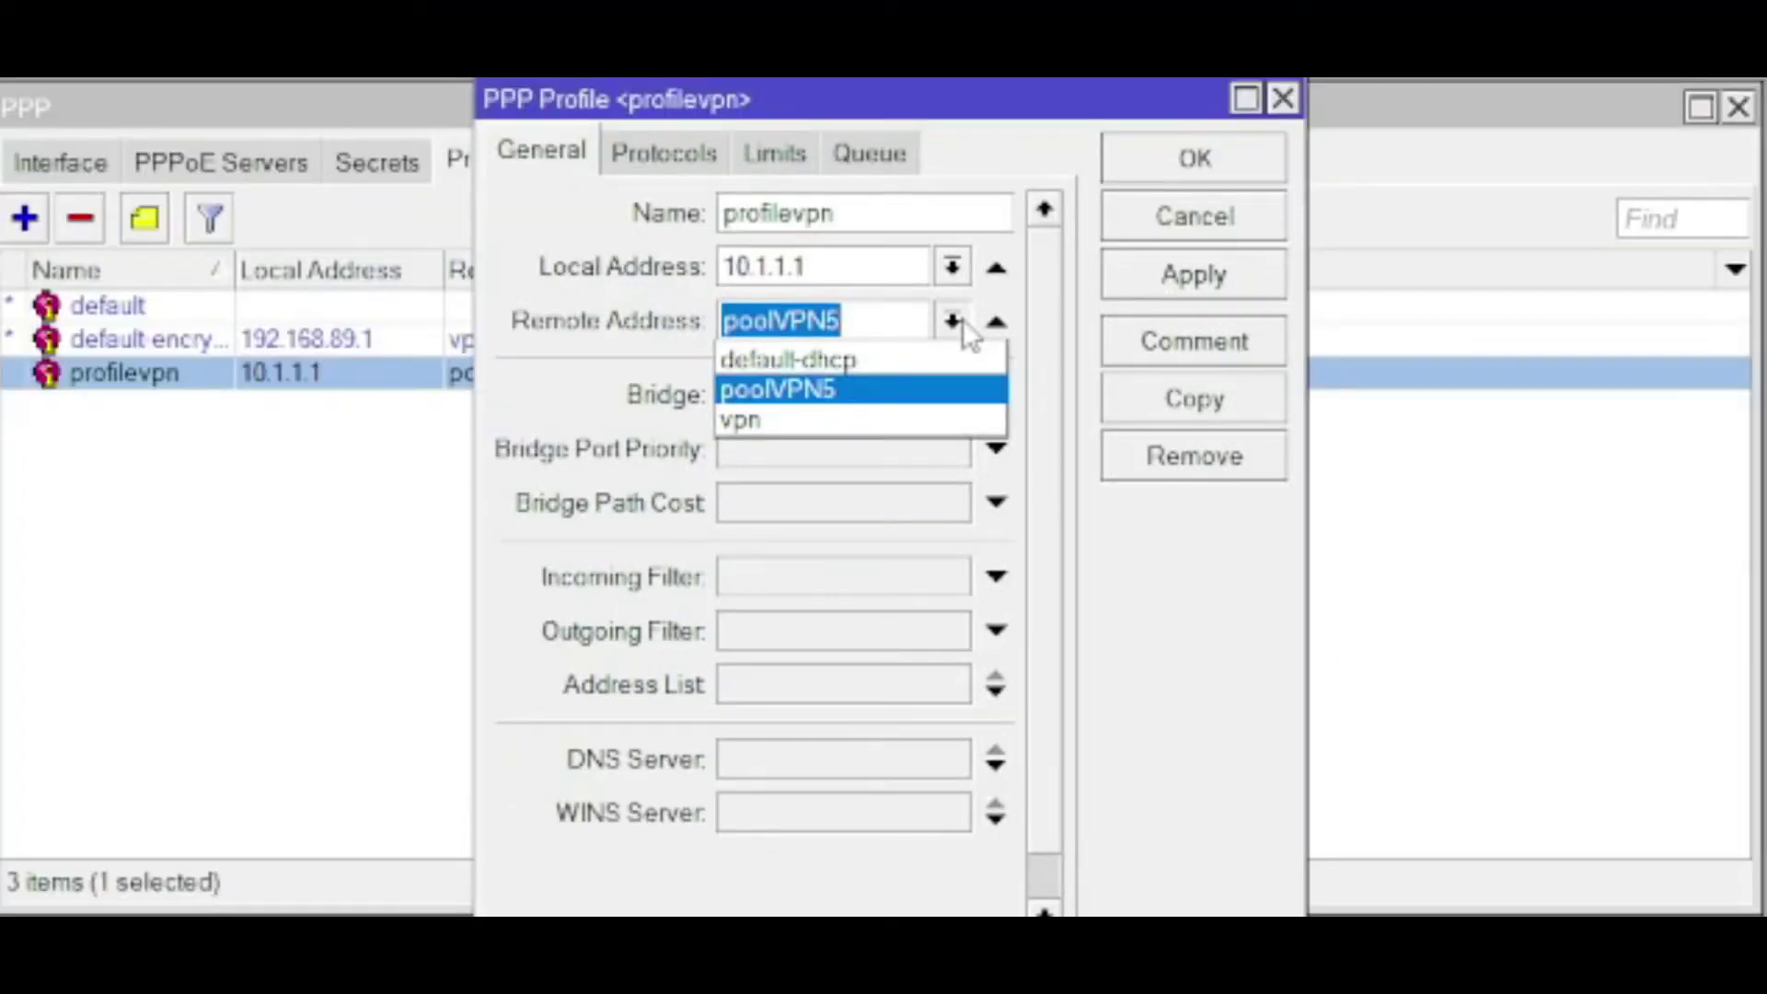
click(959, 359)
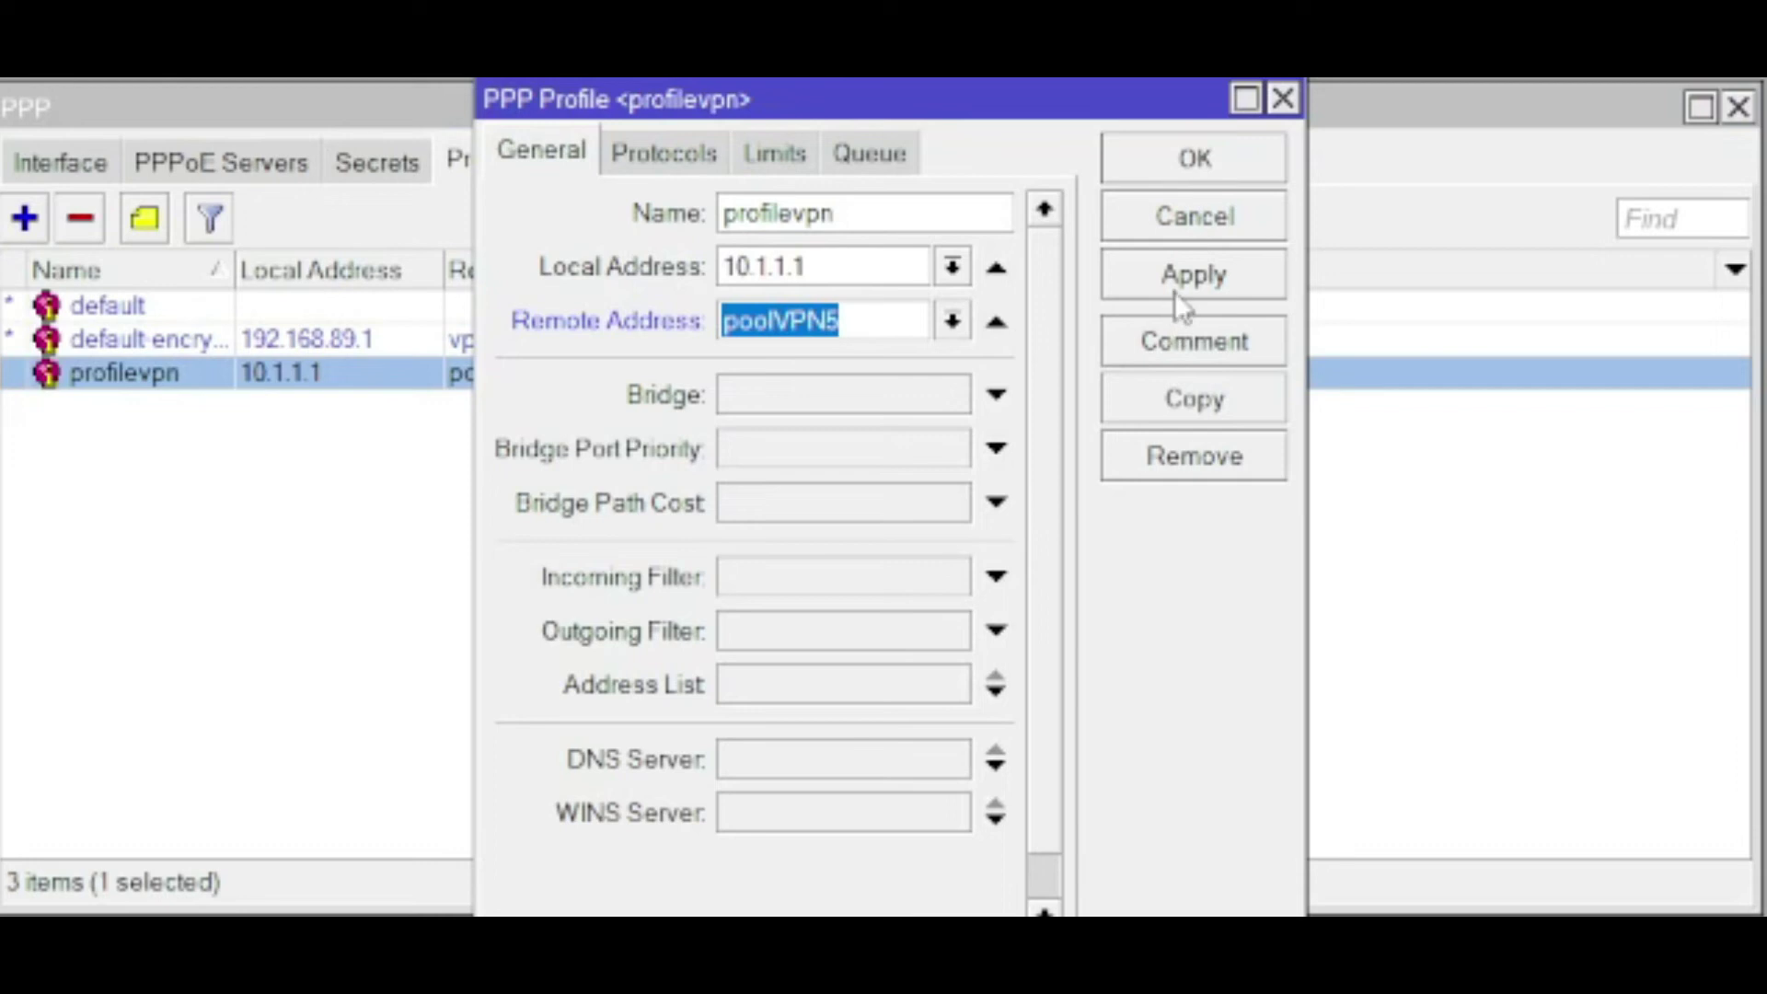
Set the profilevpn profile's local address to 10.1.1.1, and apply and close the profile.
click(892, 268)
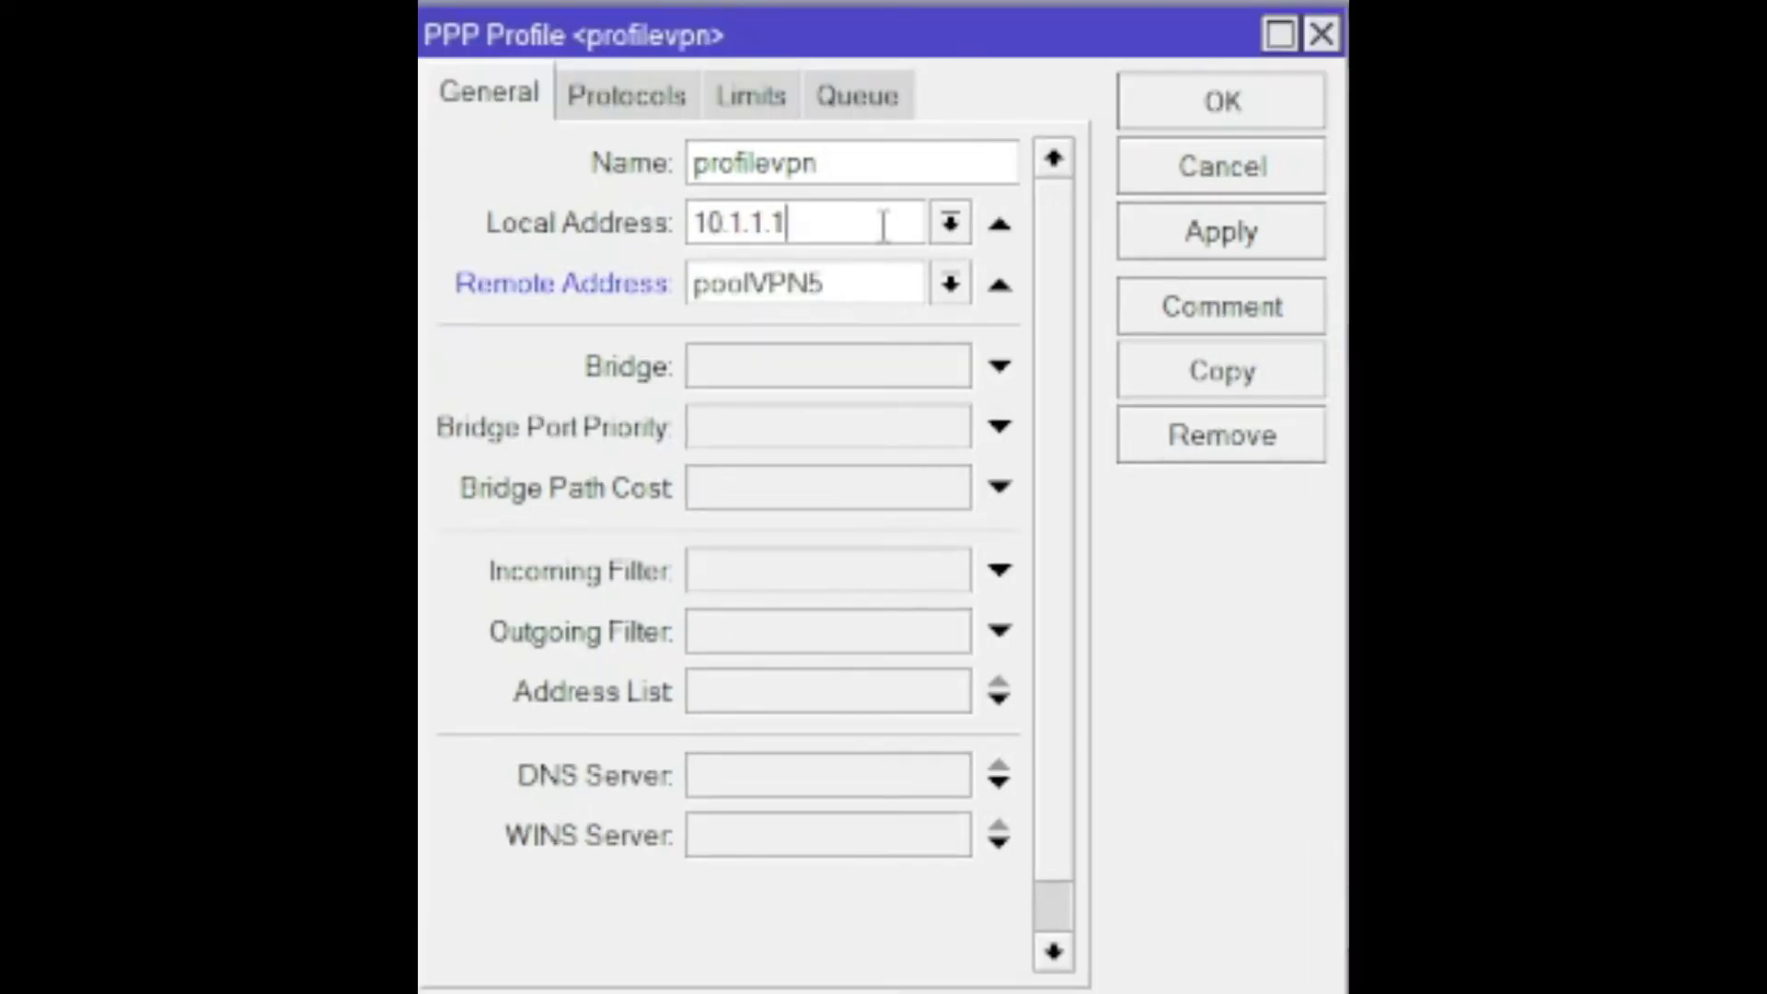
key(BackSpace)
key(BackSpace)
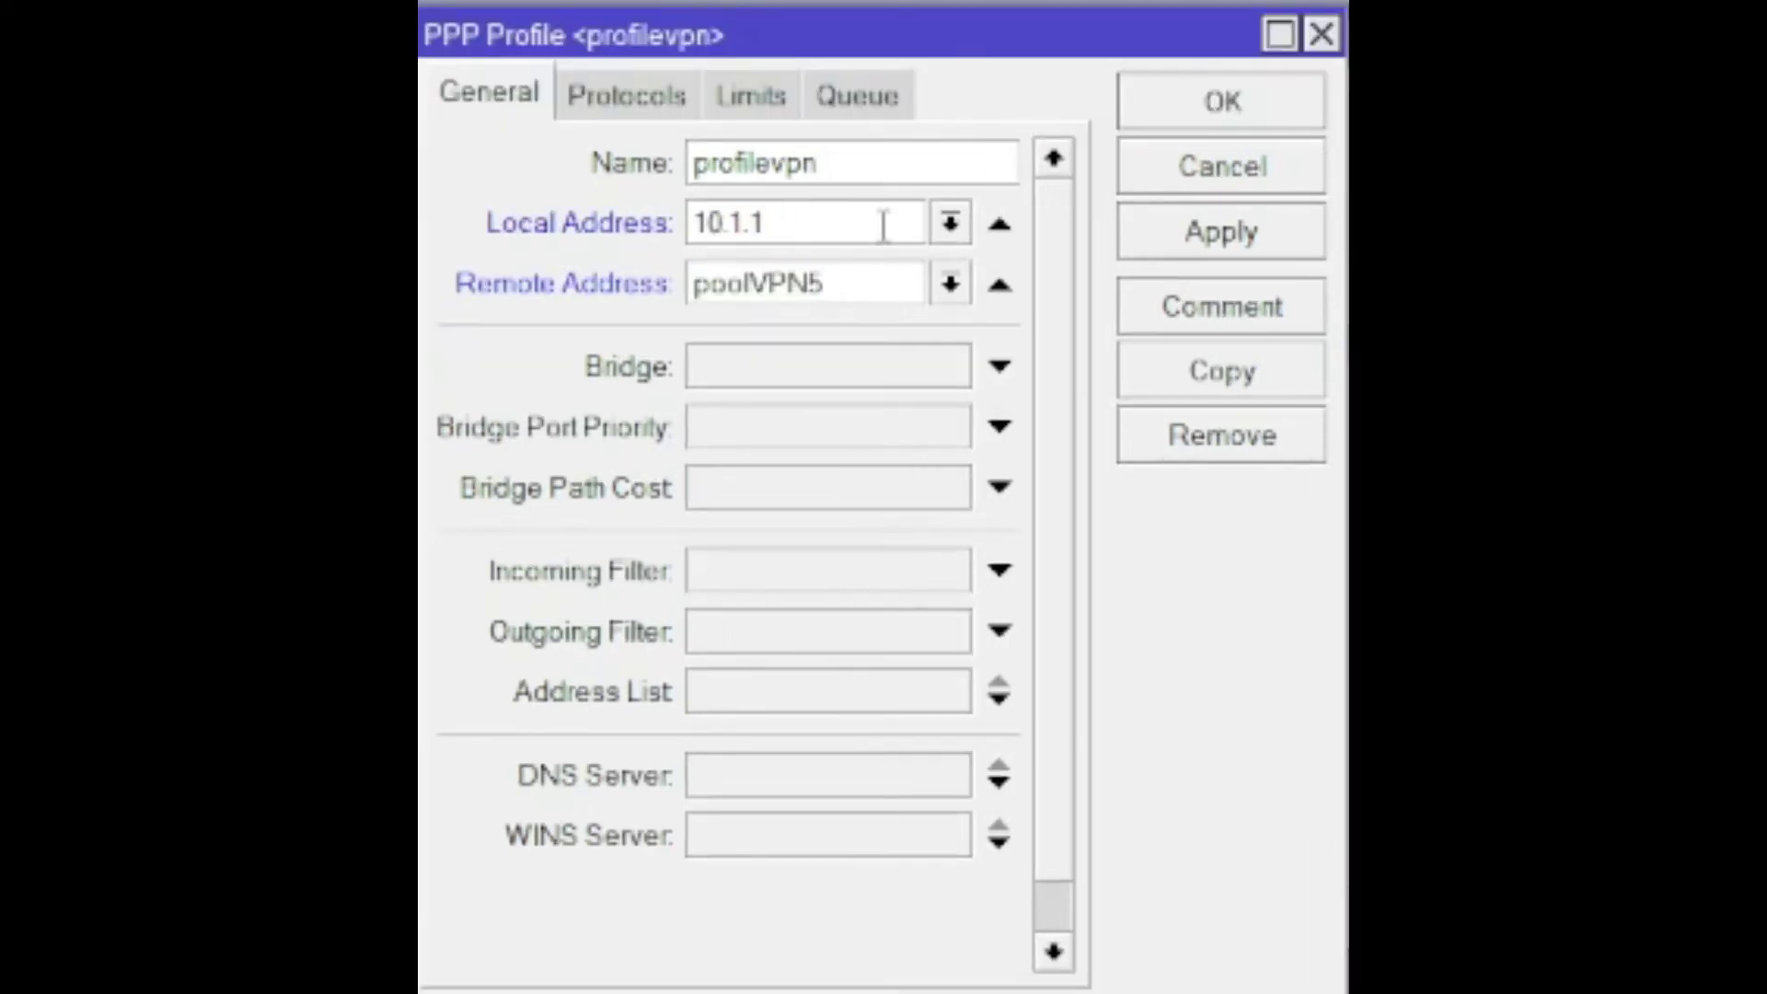
text(.1)
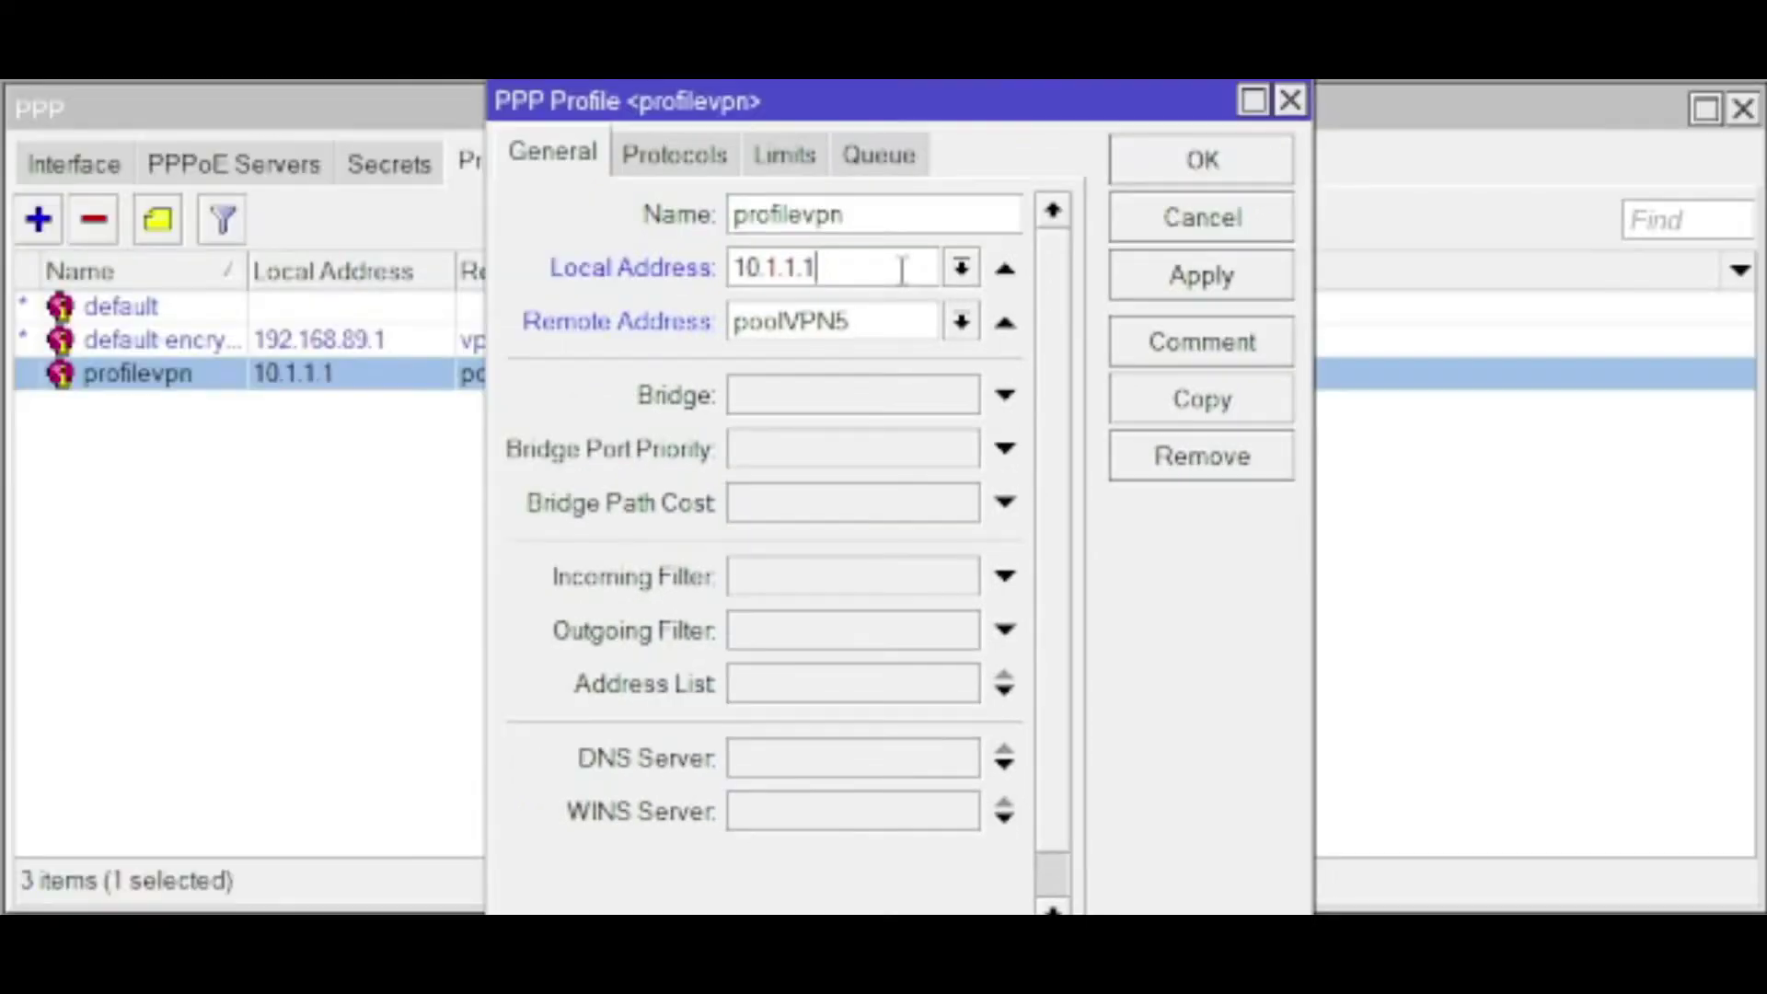
click(1147, 272)
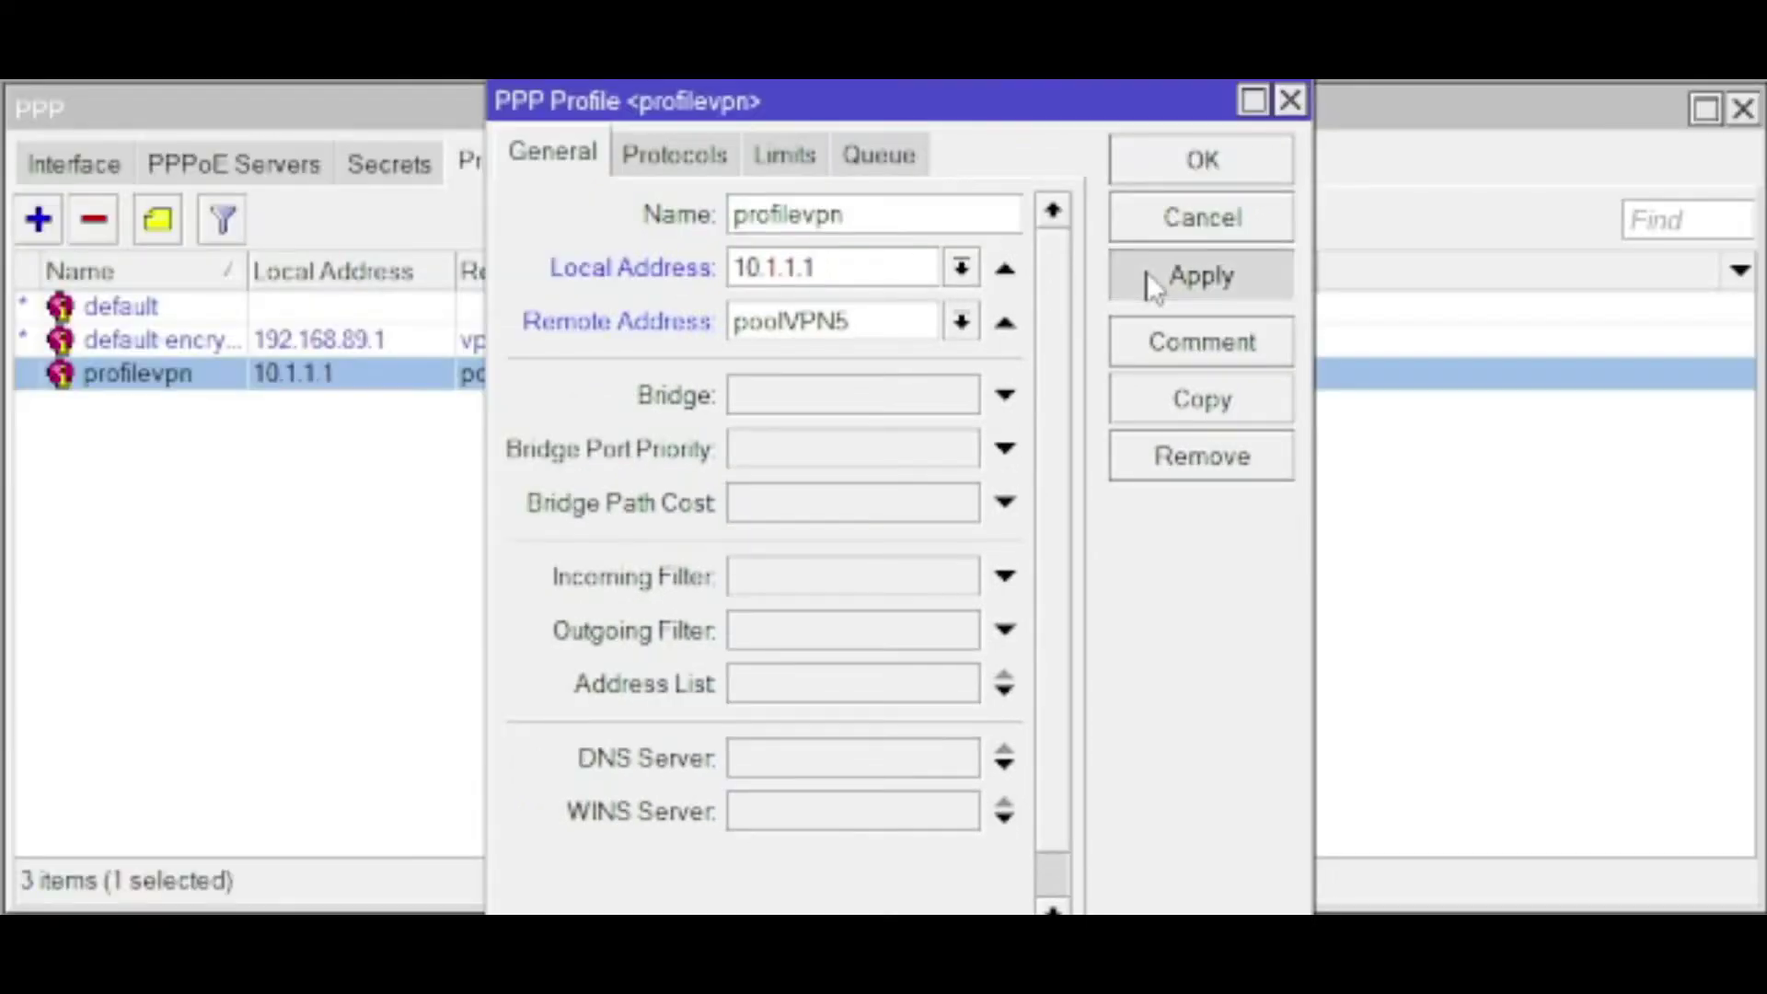
click(1204, 173)
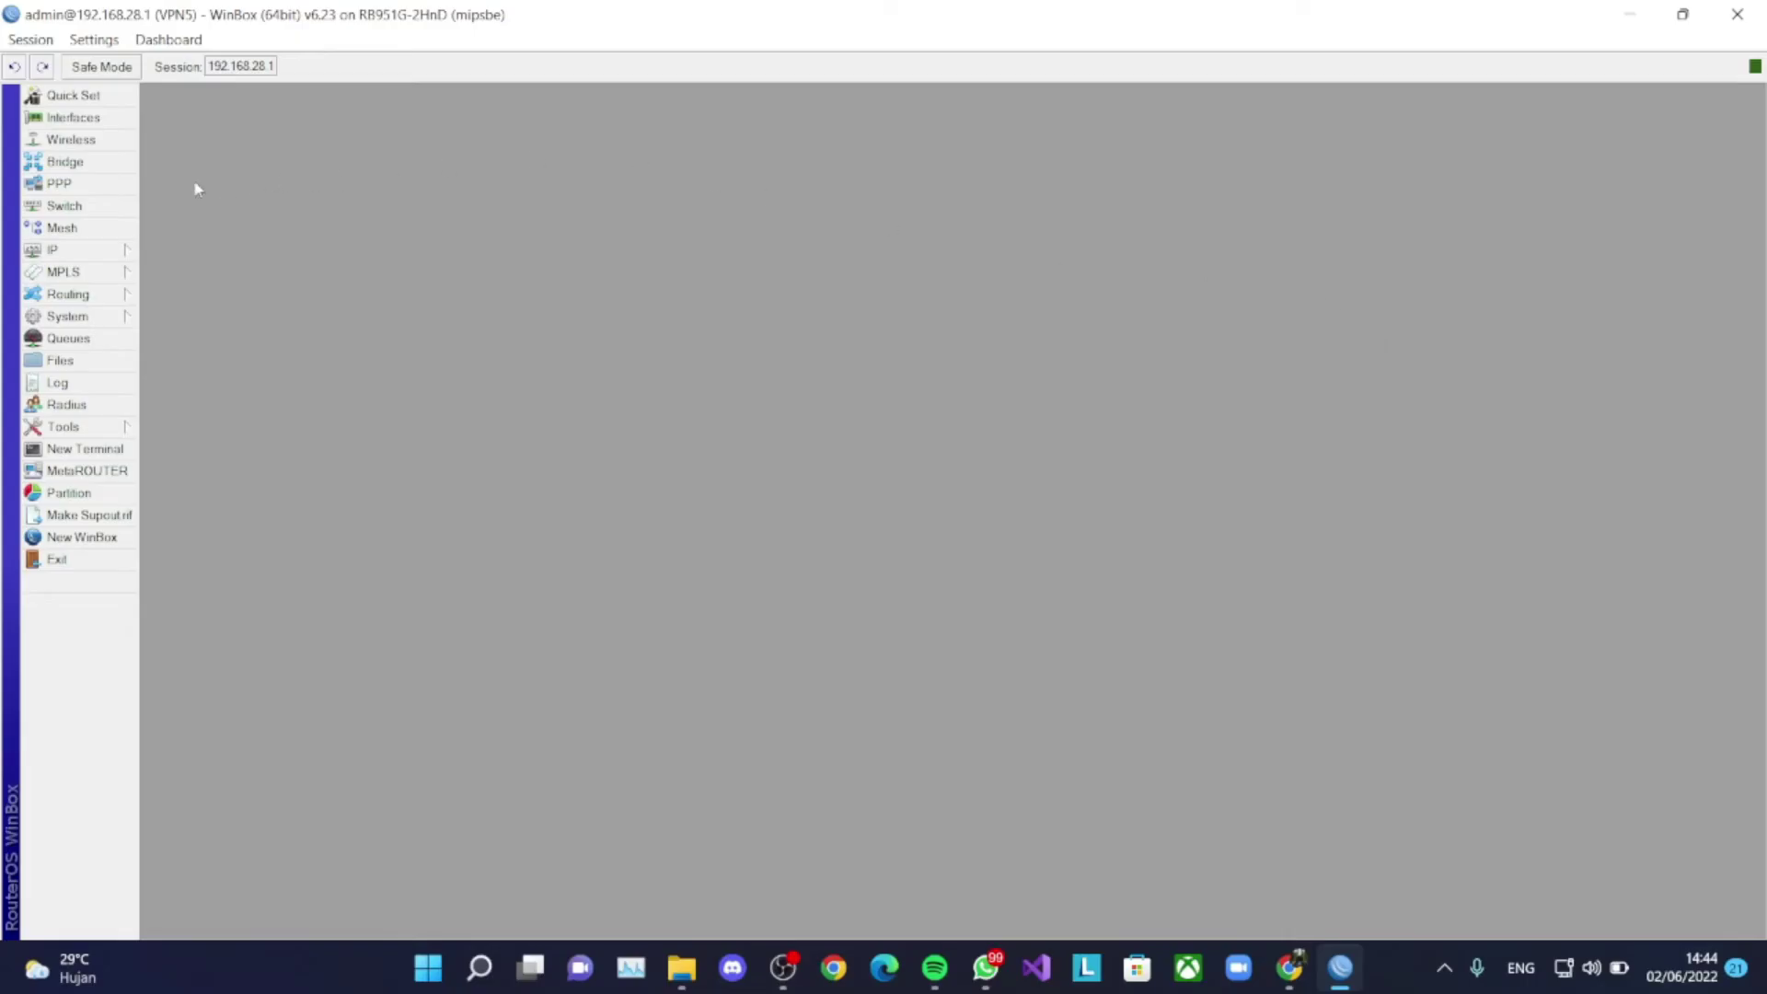
Open the default firewall NAT rule and set its chain to srcnat.
click(98, 252)
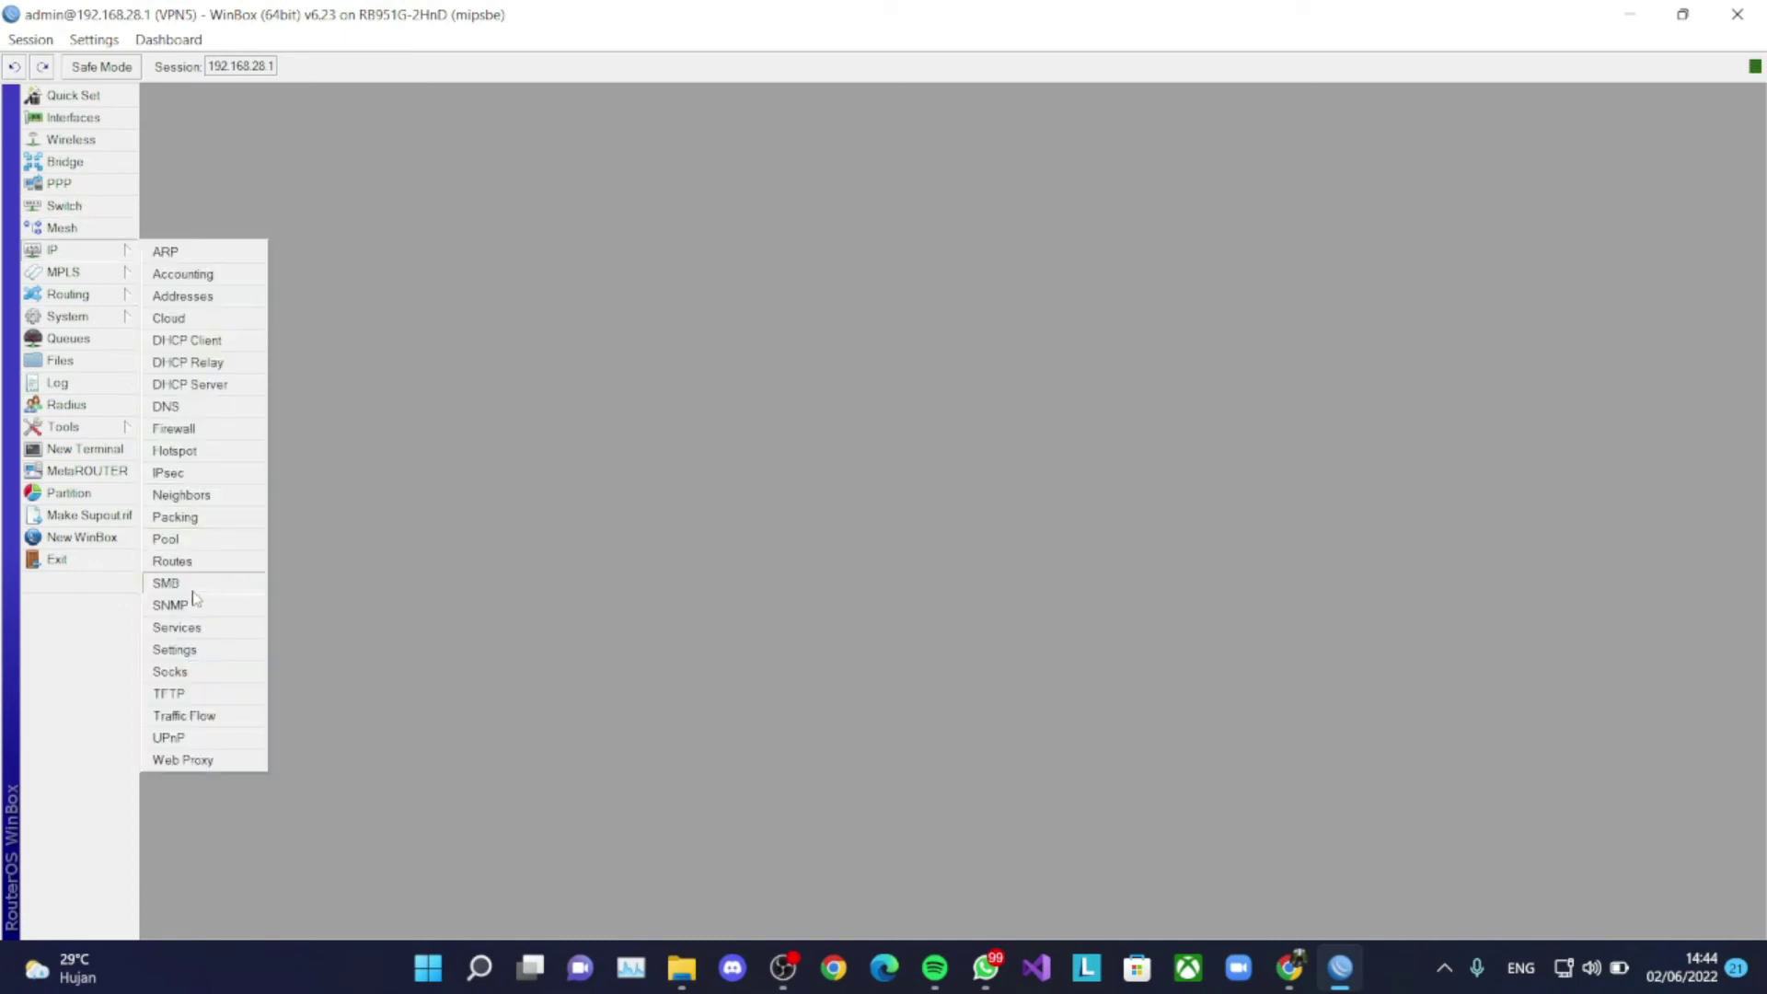
click(171, 436)
click(643, 342)
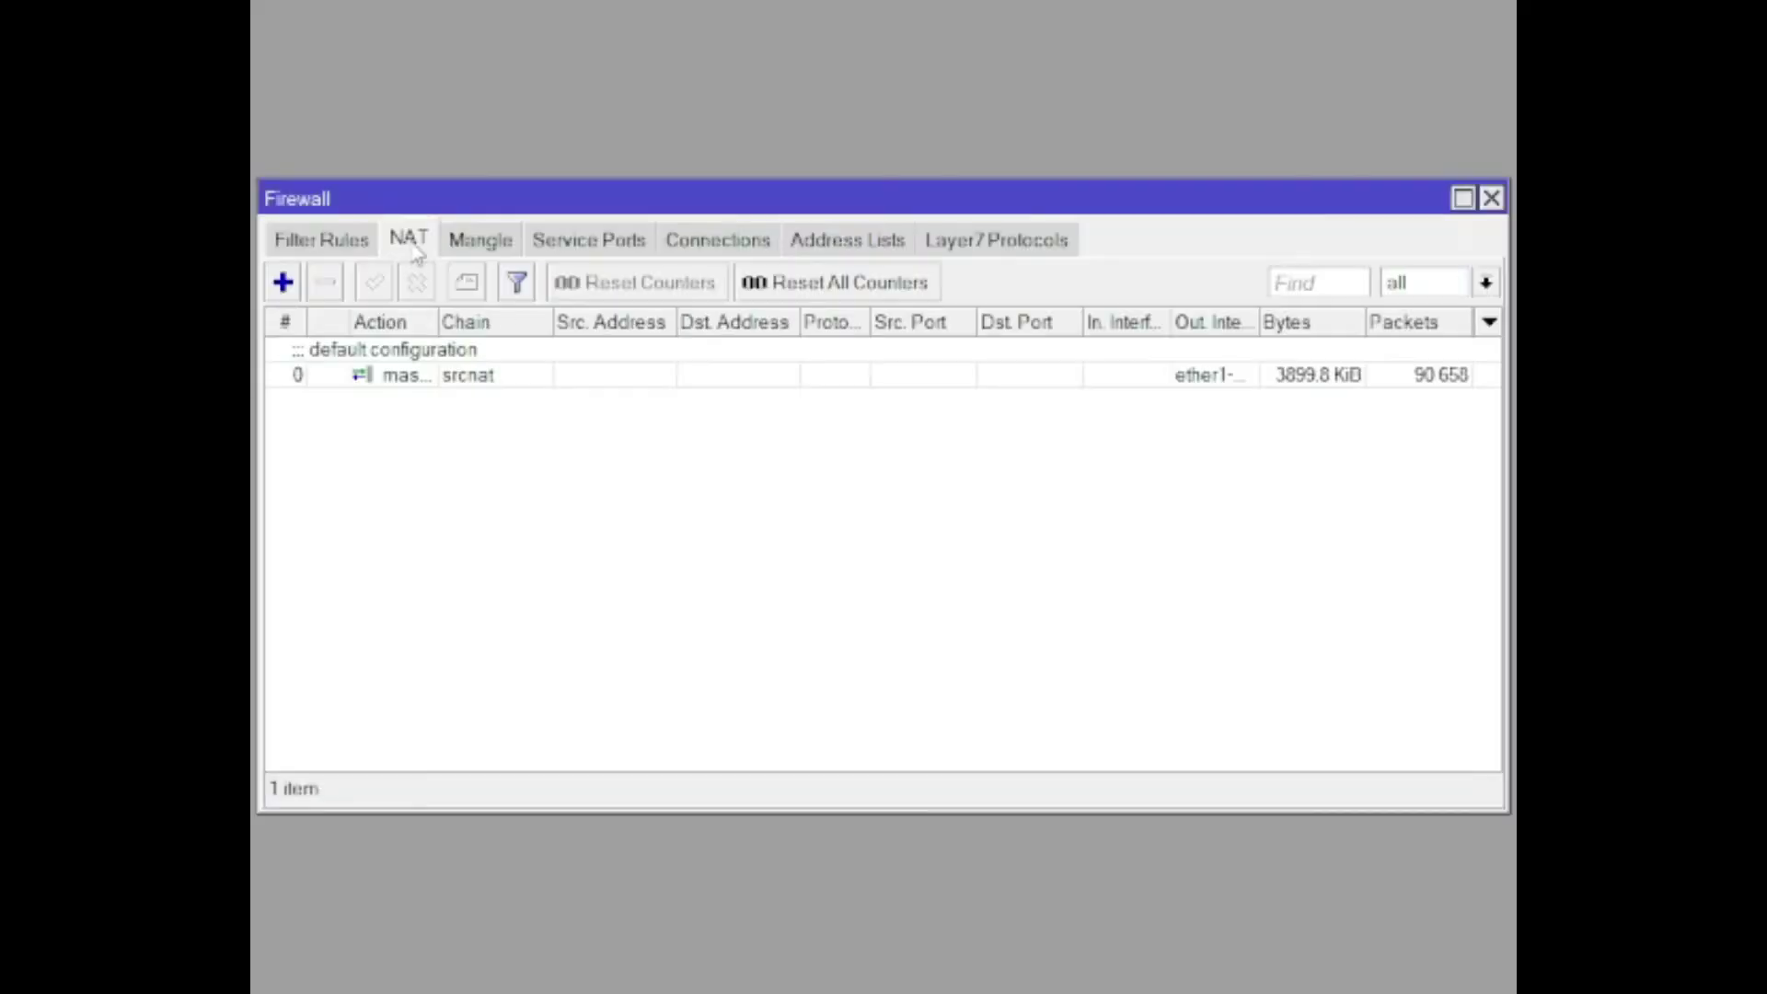
double_click(489, 372)
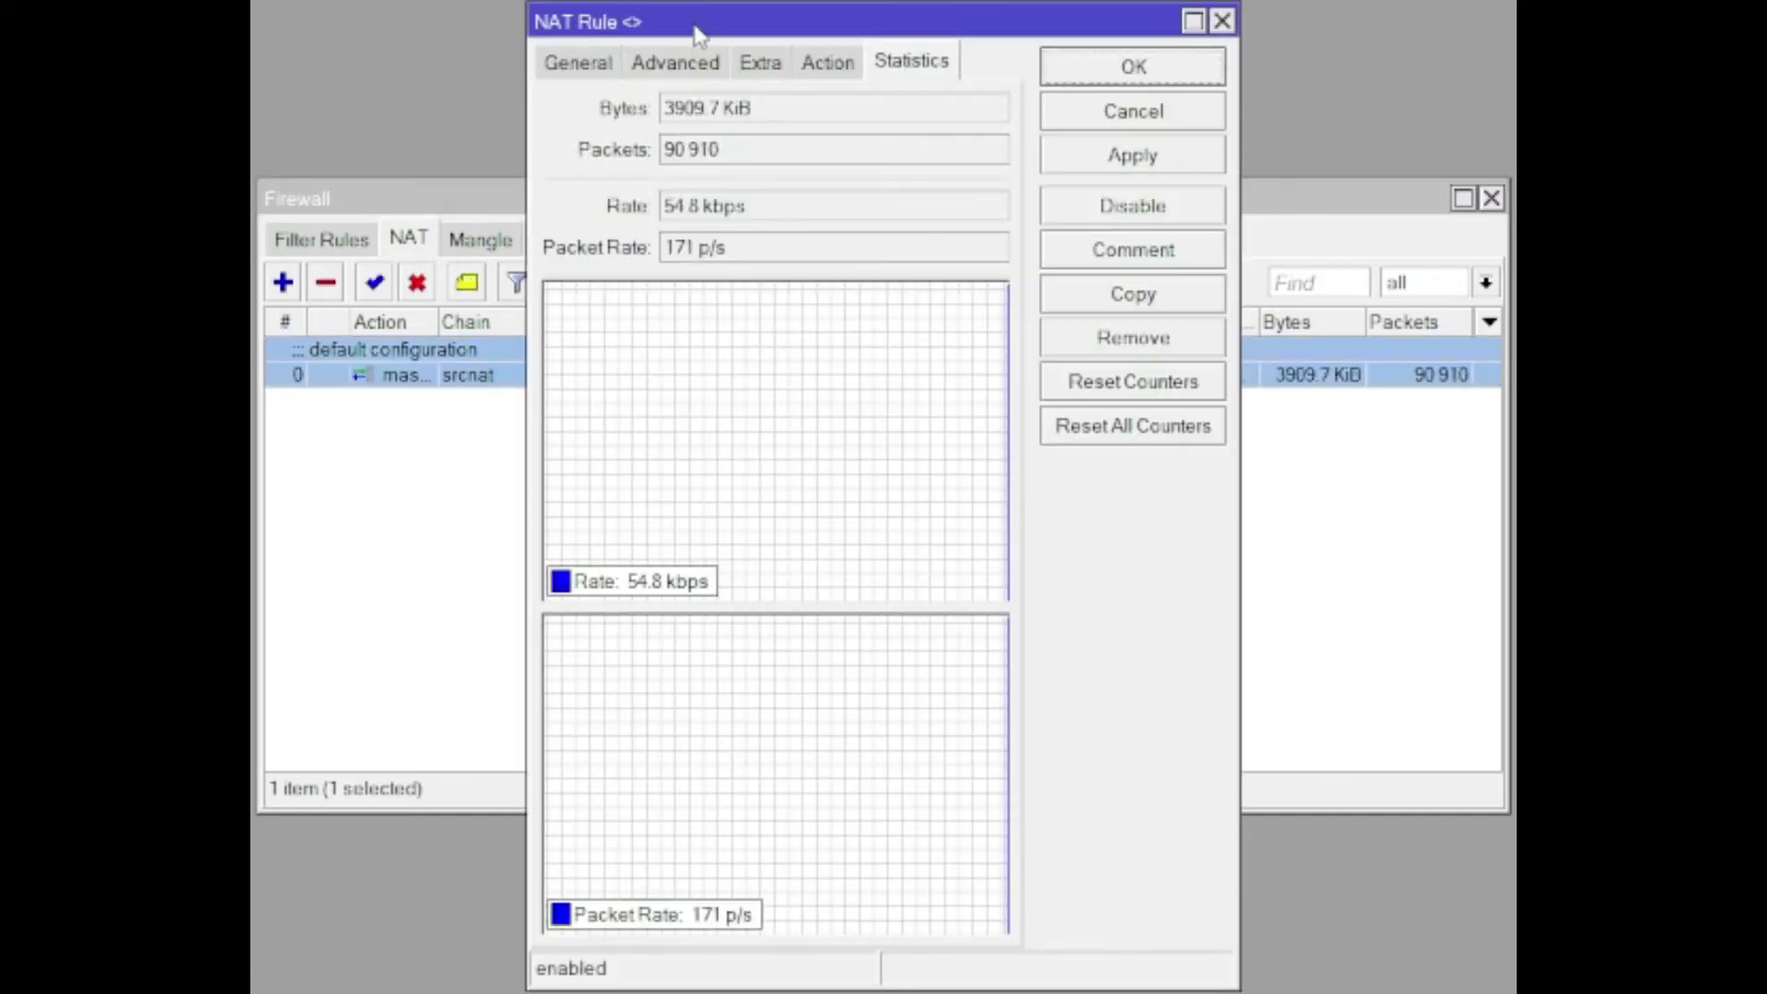
click(589, 65)
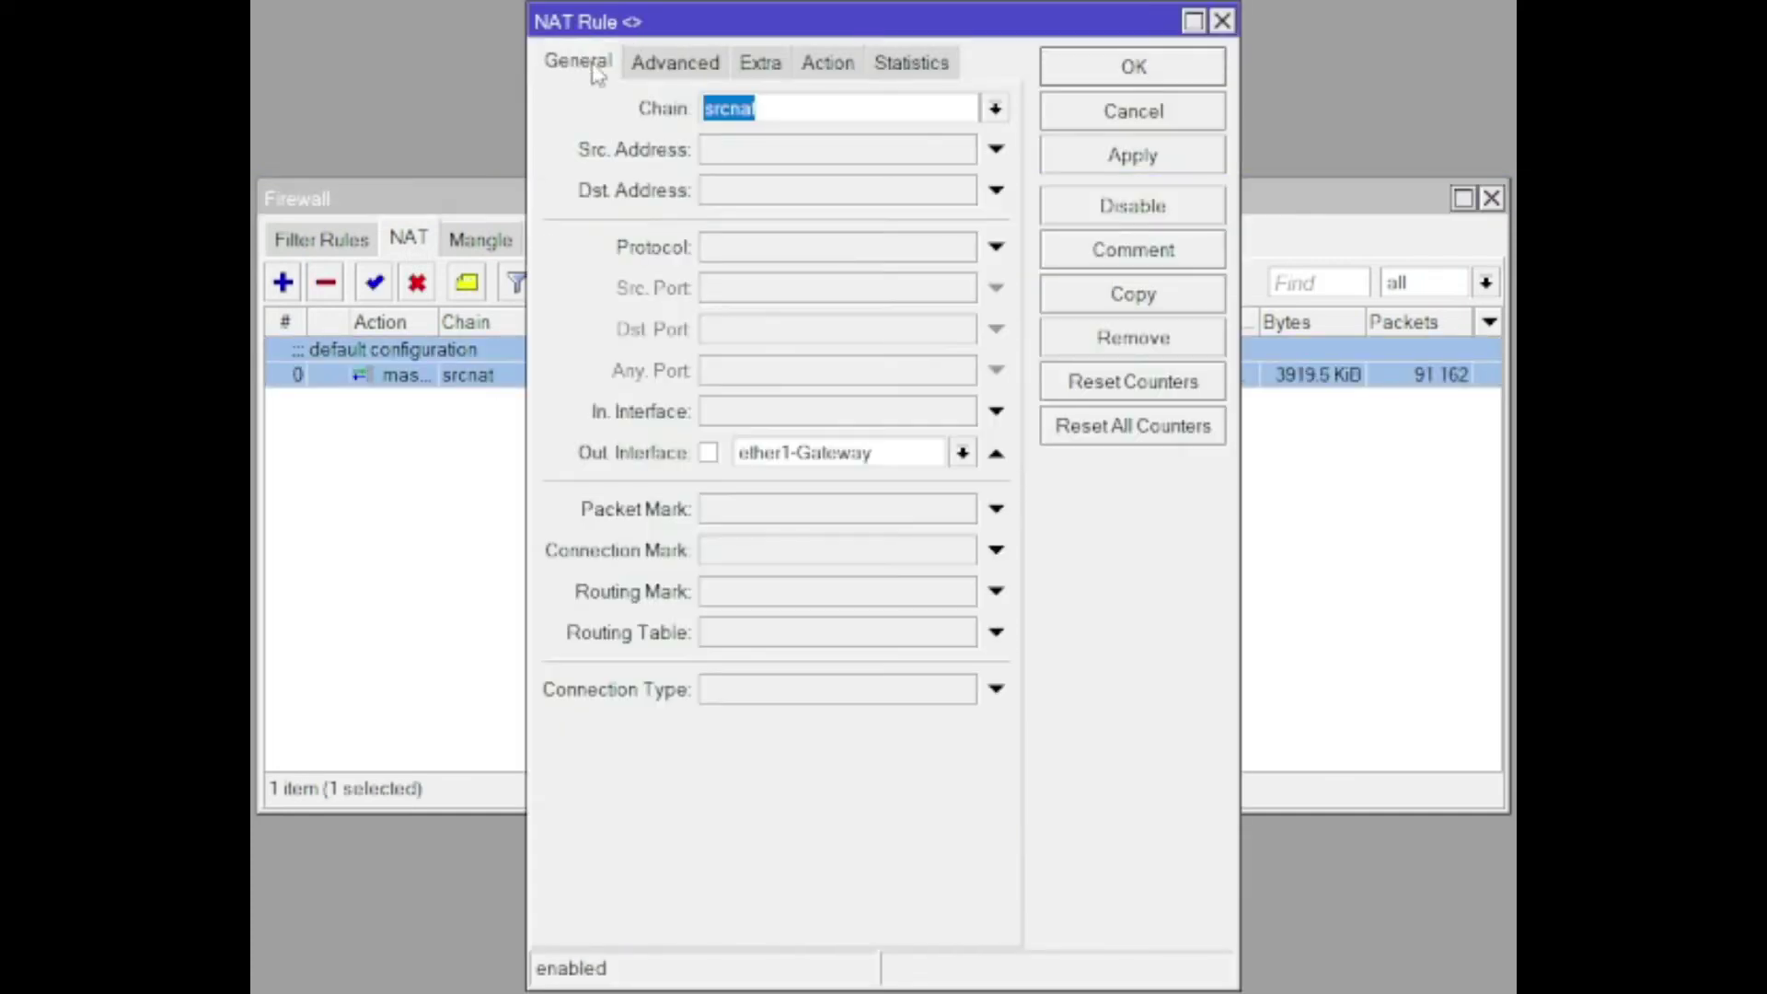
click(827, 111)
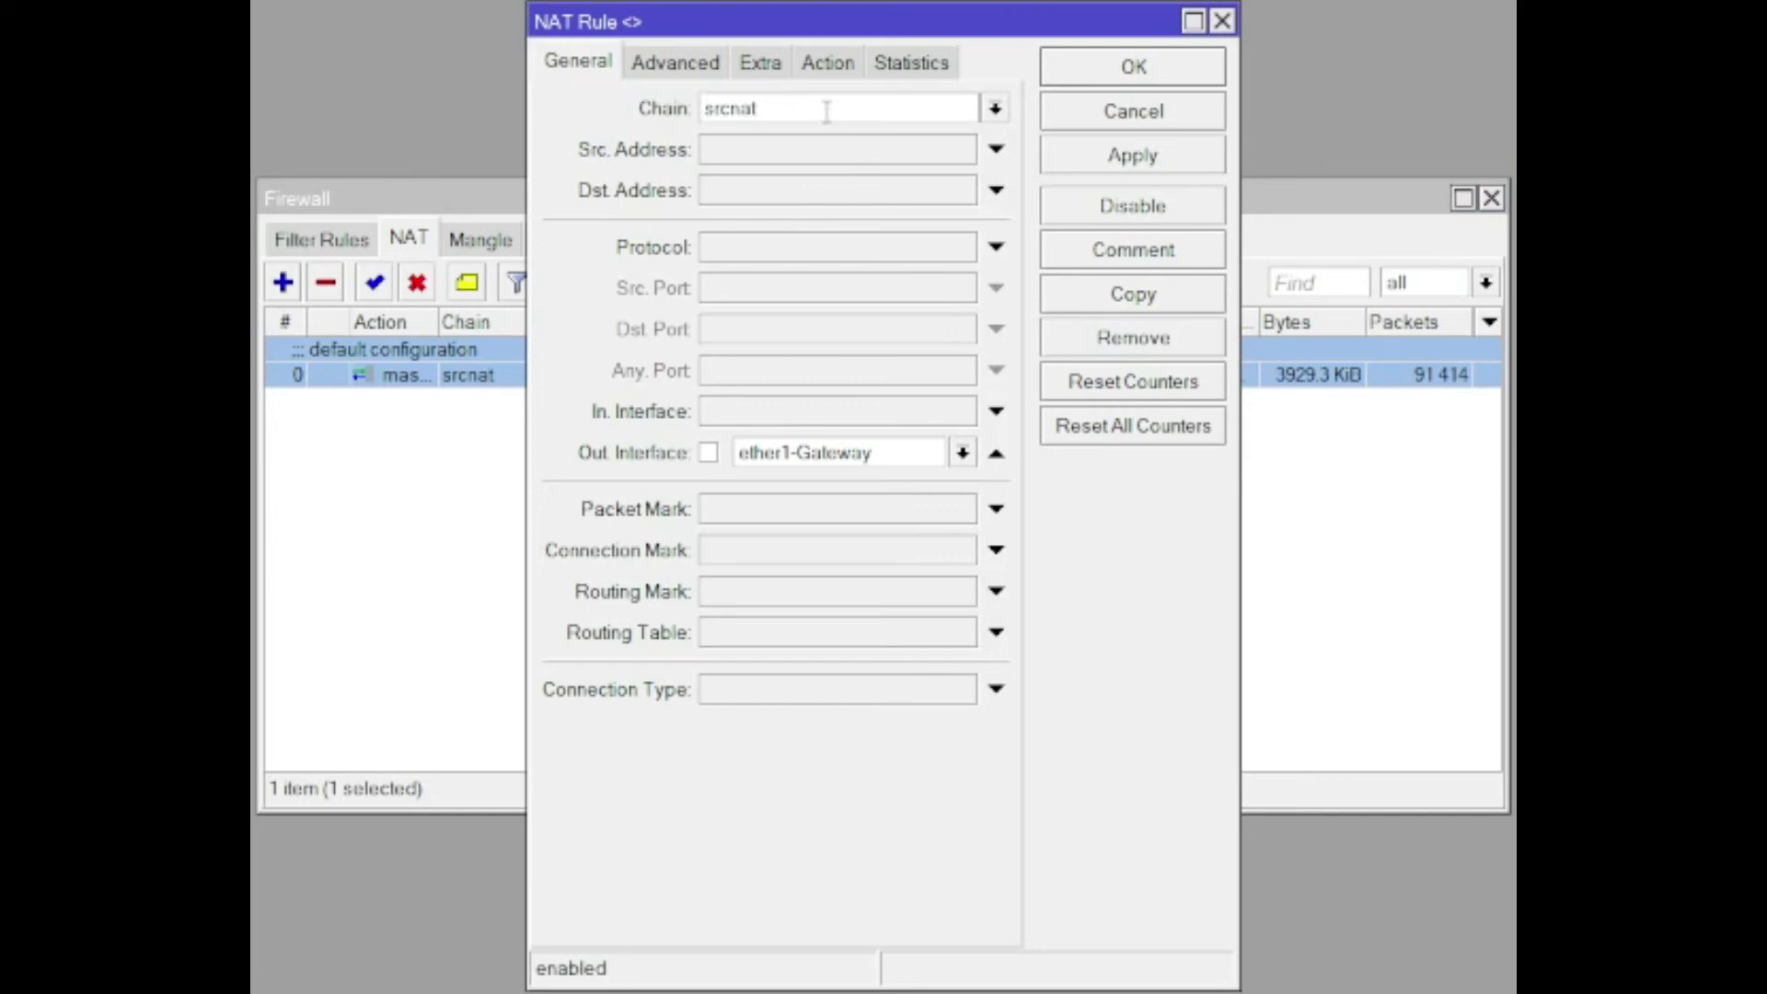
key(BackSpace)
key(BackSpace)
key(BackSpace)
key(BackSpace)
key(BackSpace)
key(BackSpace)
text(srcnat)
Set the NAT rule's action to masquerade, check its statistics, and save the rule.
click(711, 58)
click(759, 71)
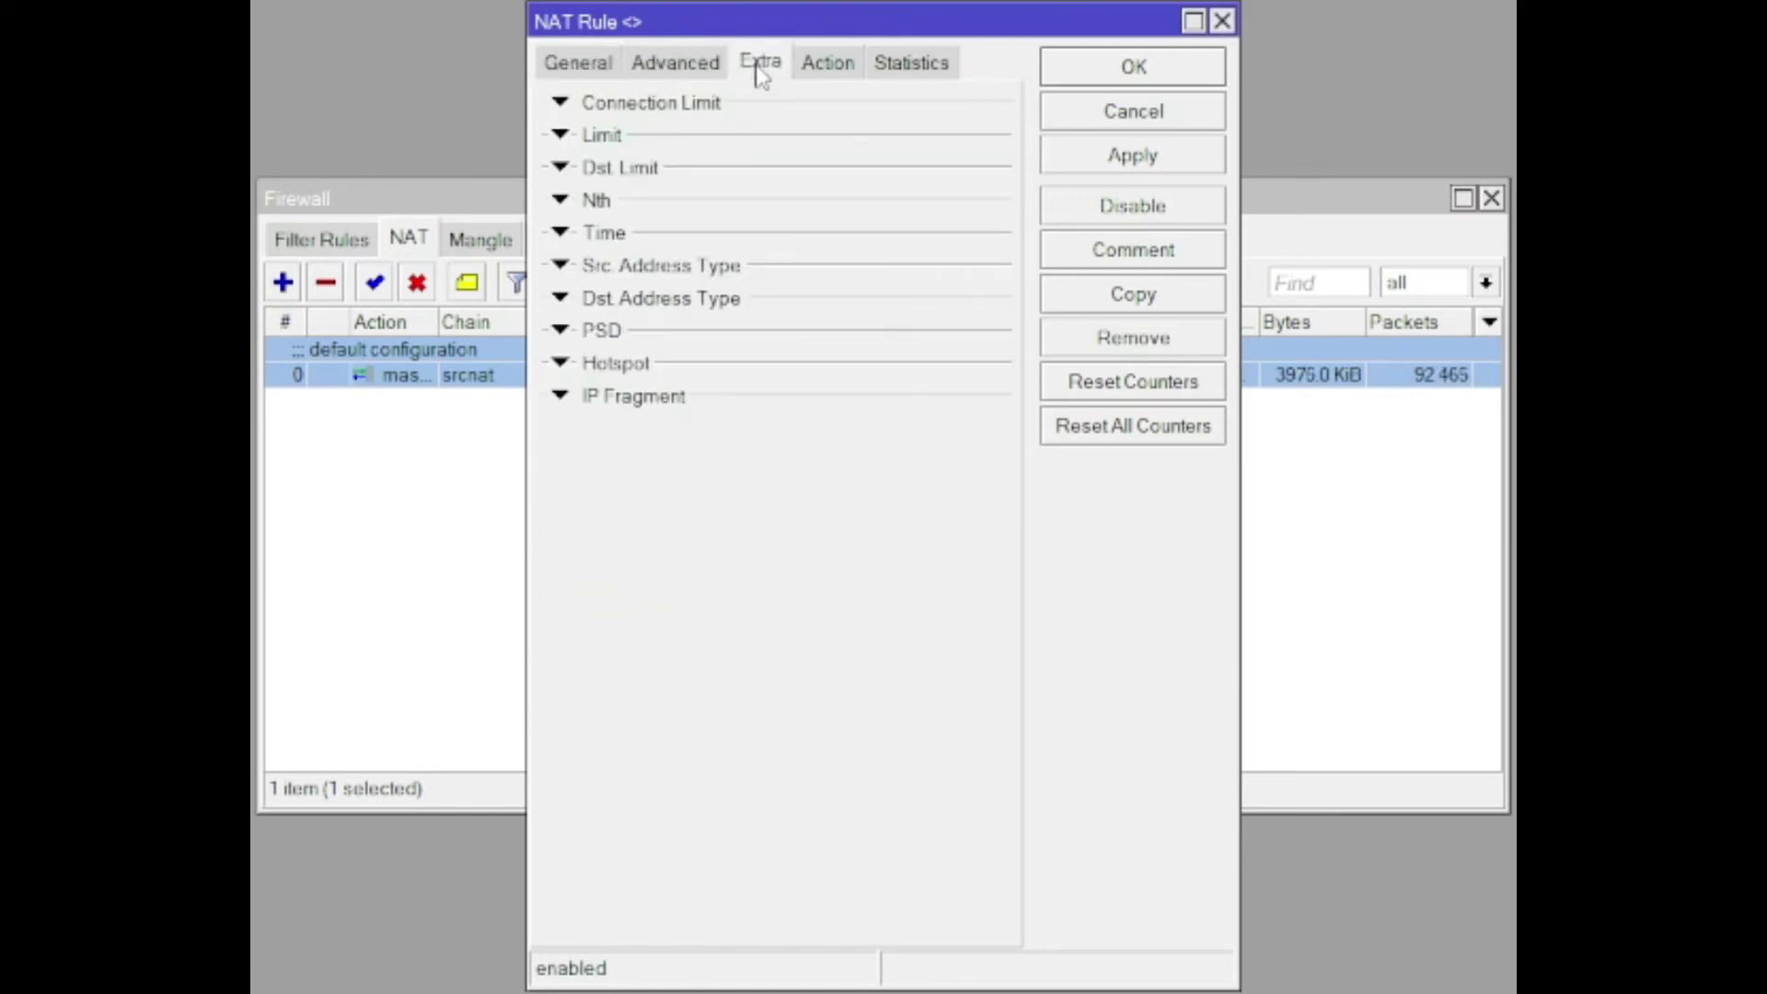
click(815, 72)
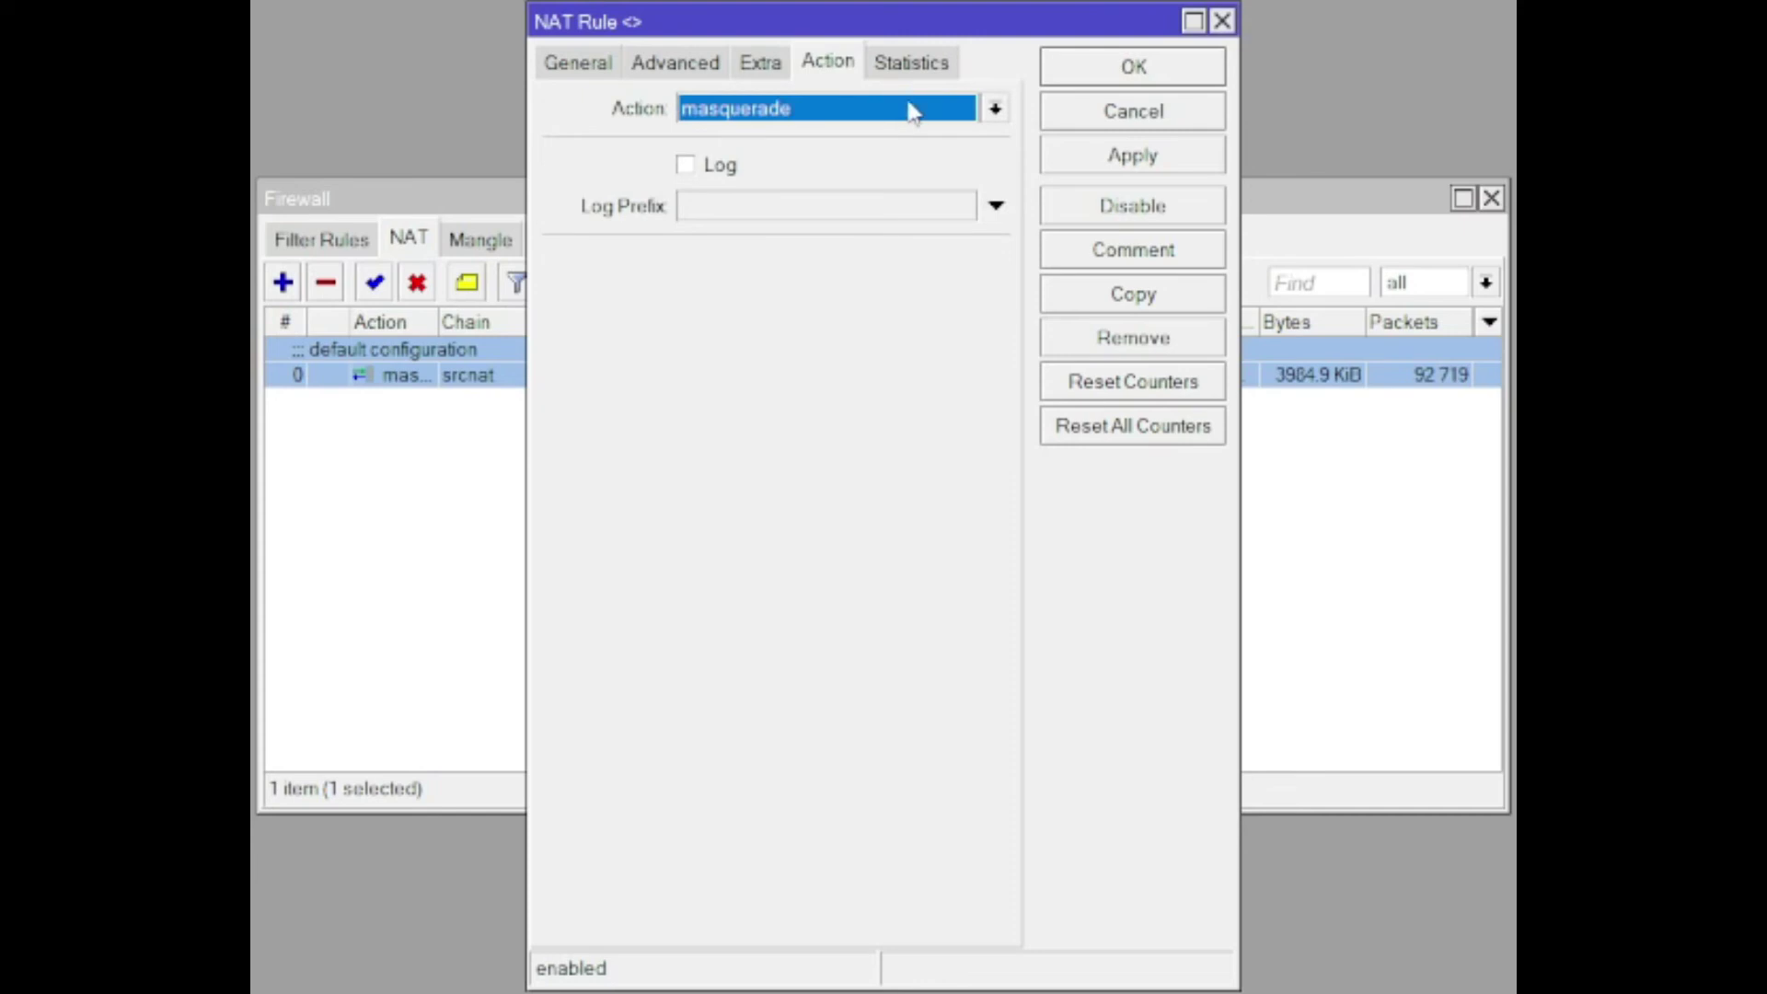
click(995, 111)
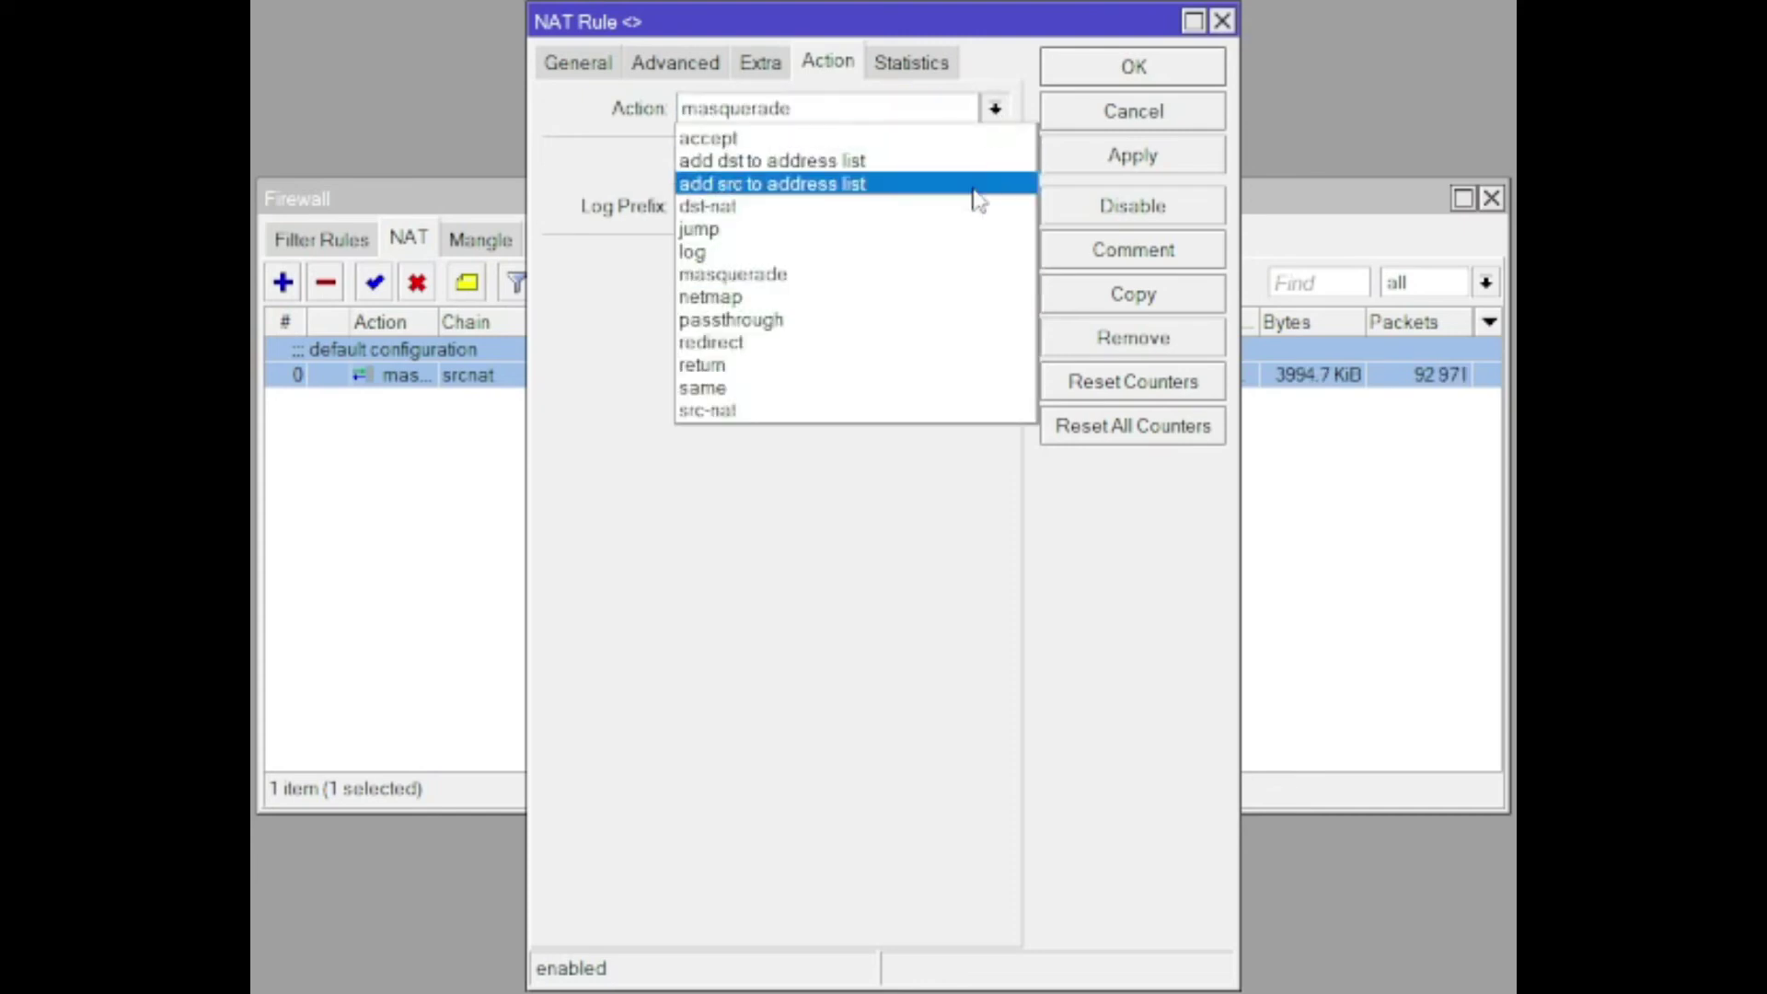
click(965, 276)
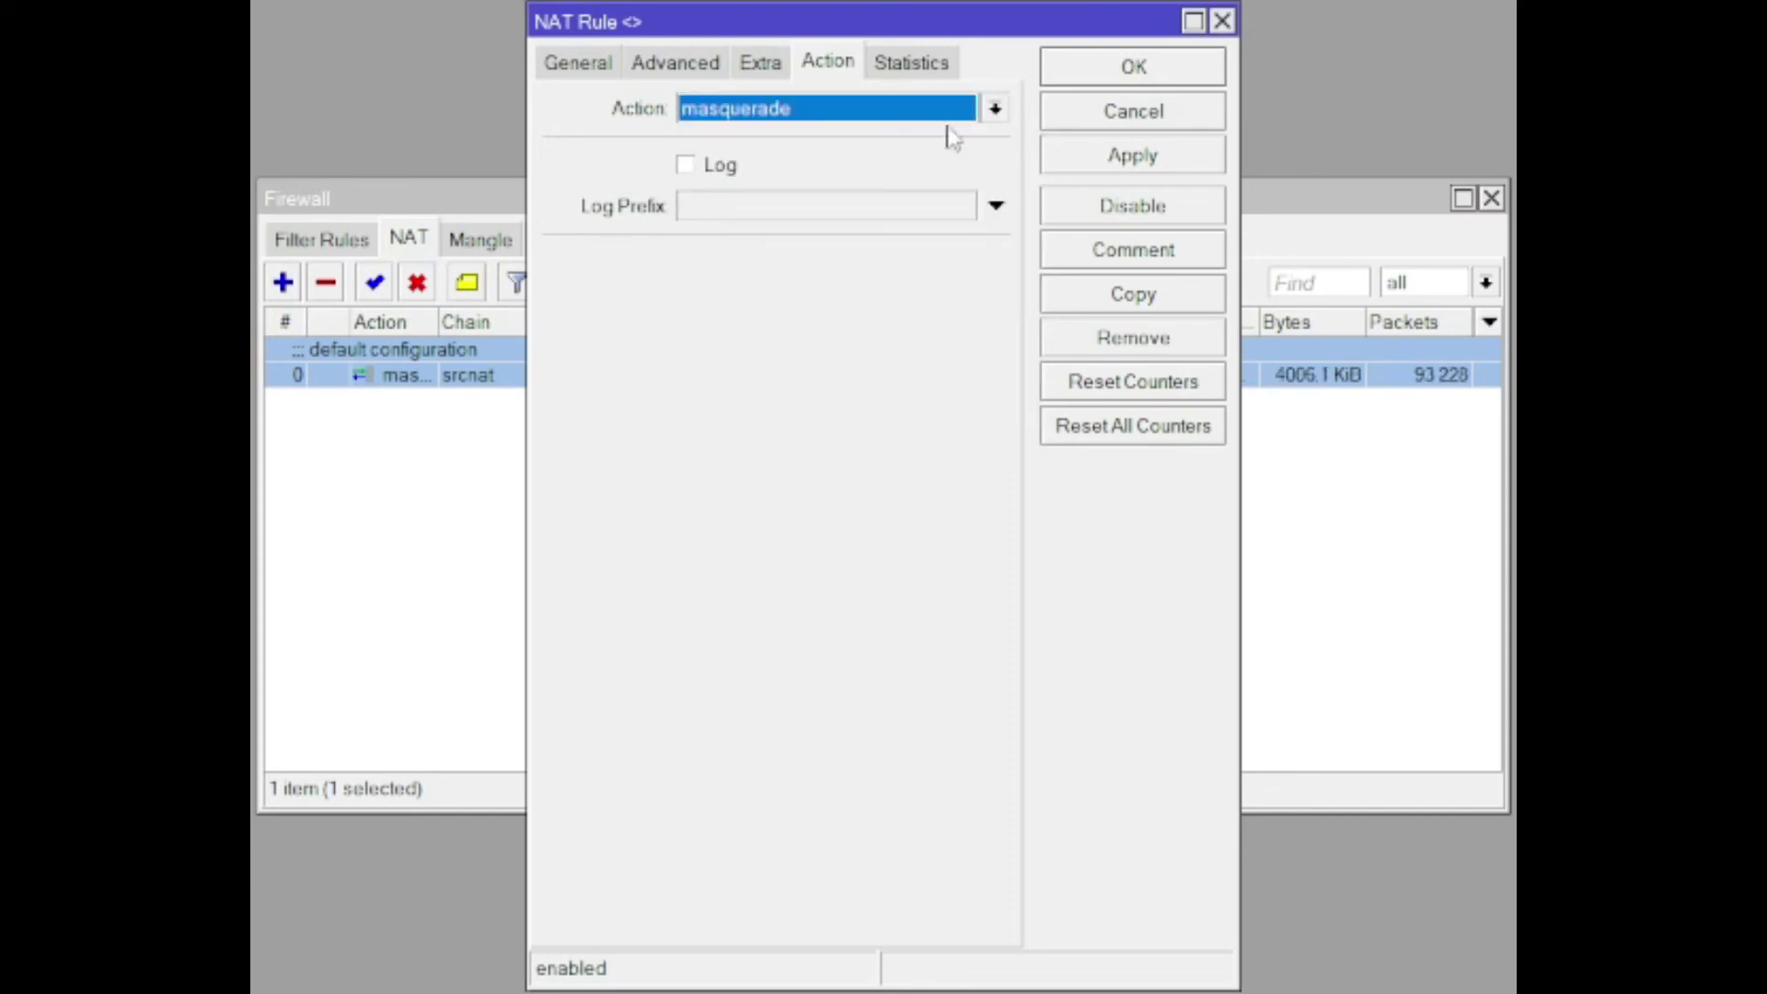
click(926, 73)
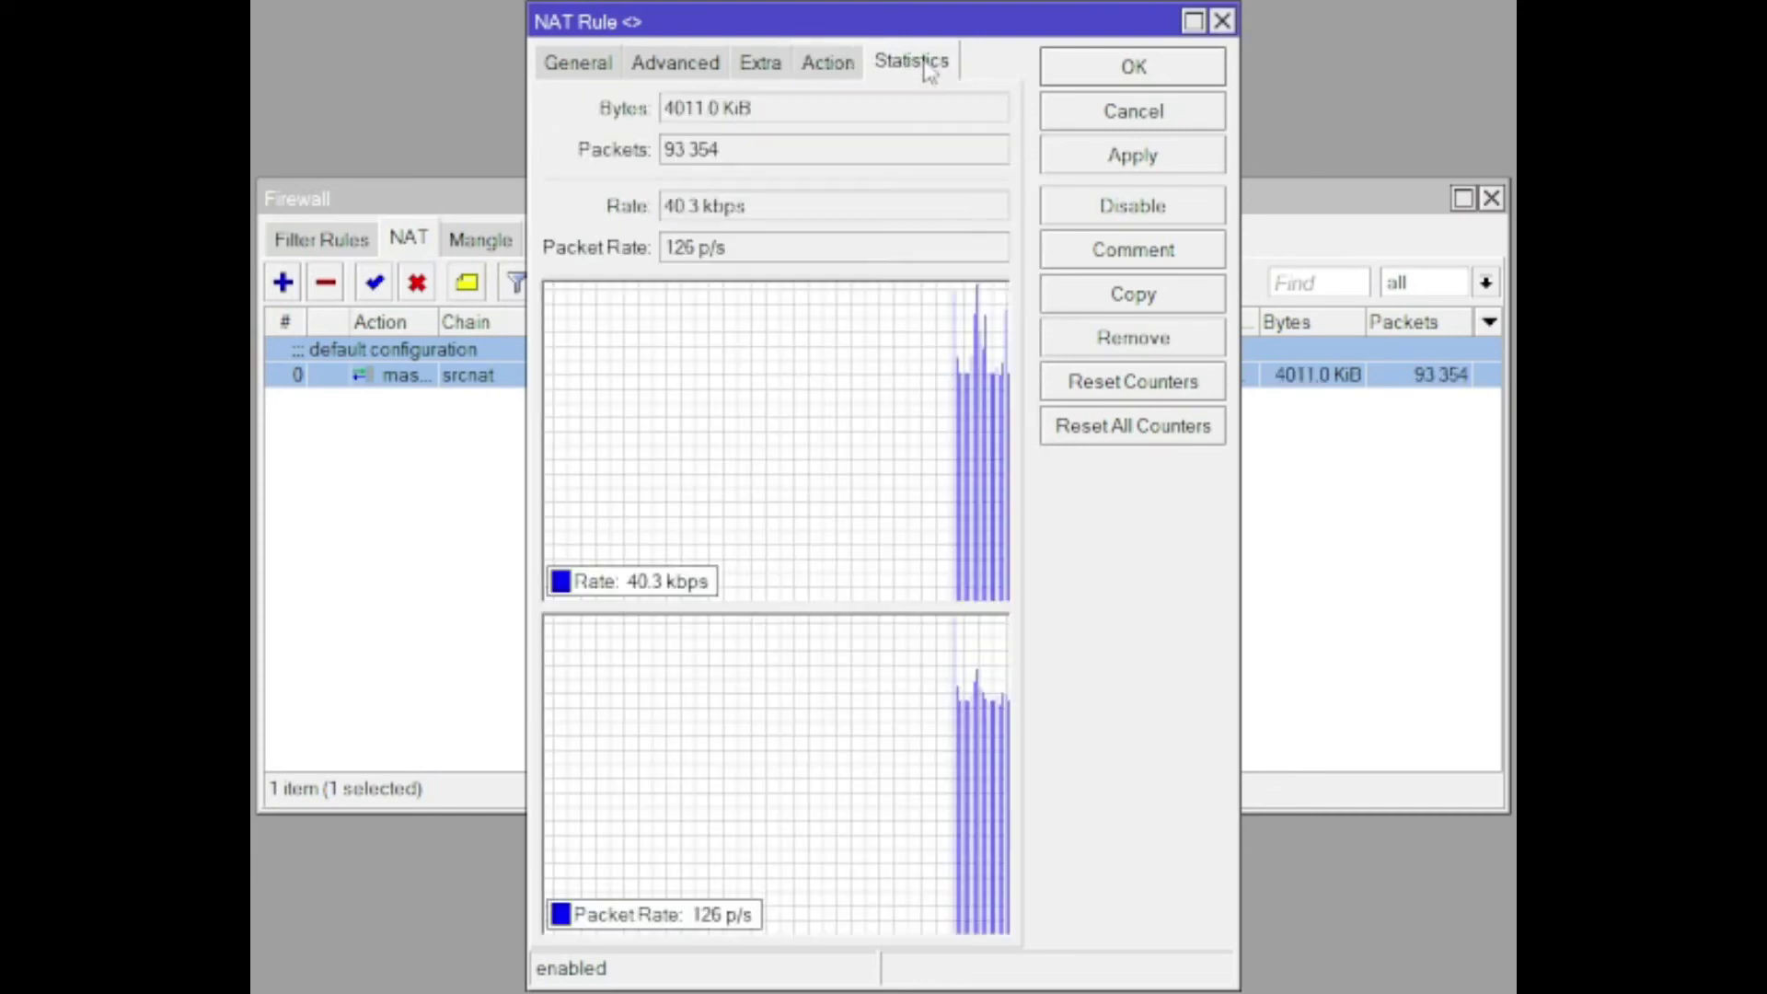
click(1154, 166)
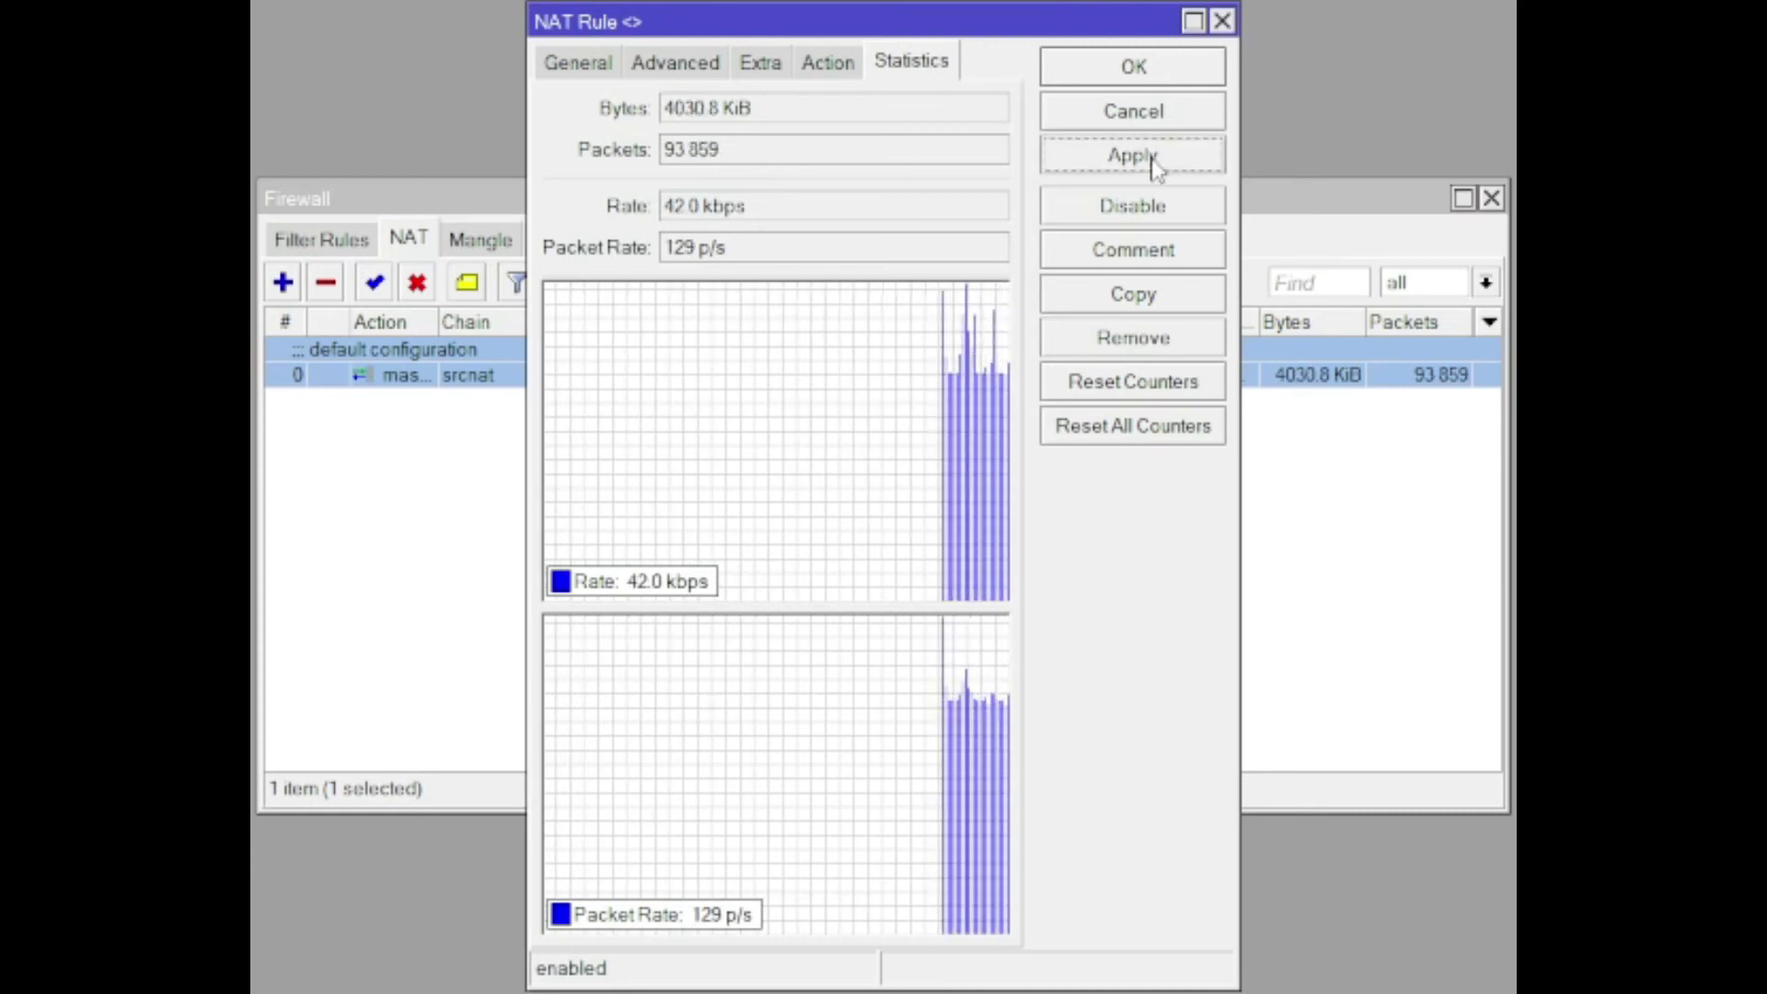
click(1151, 80)
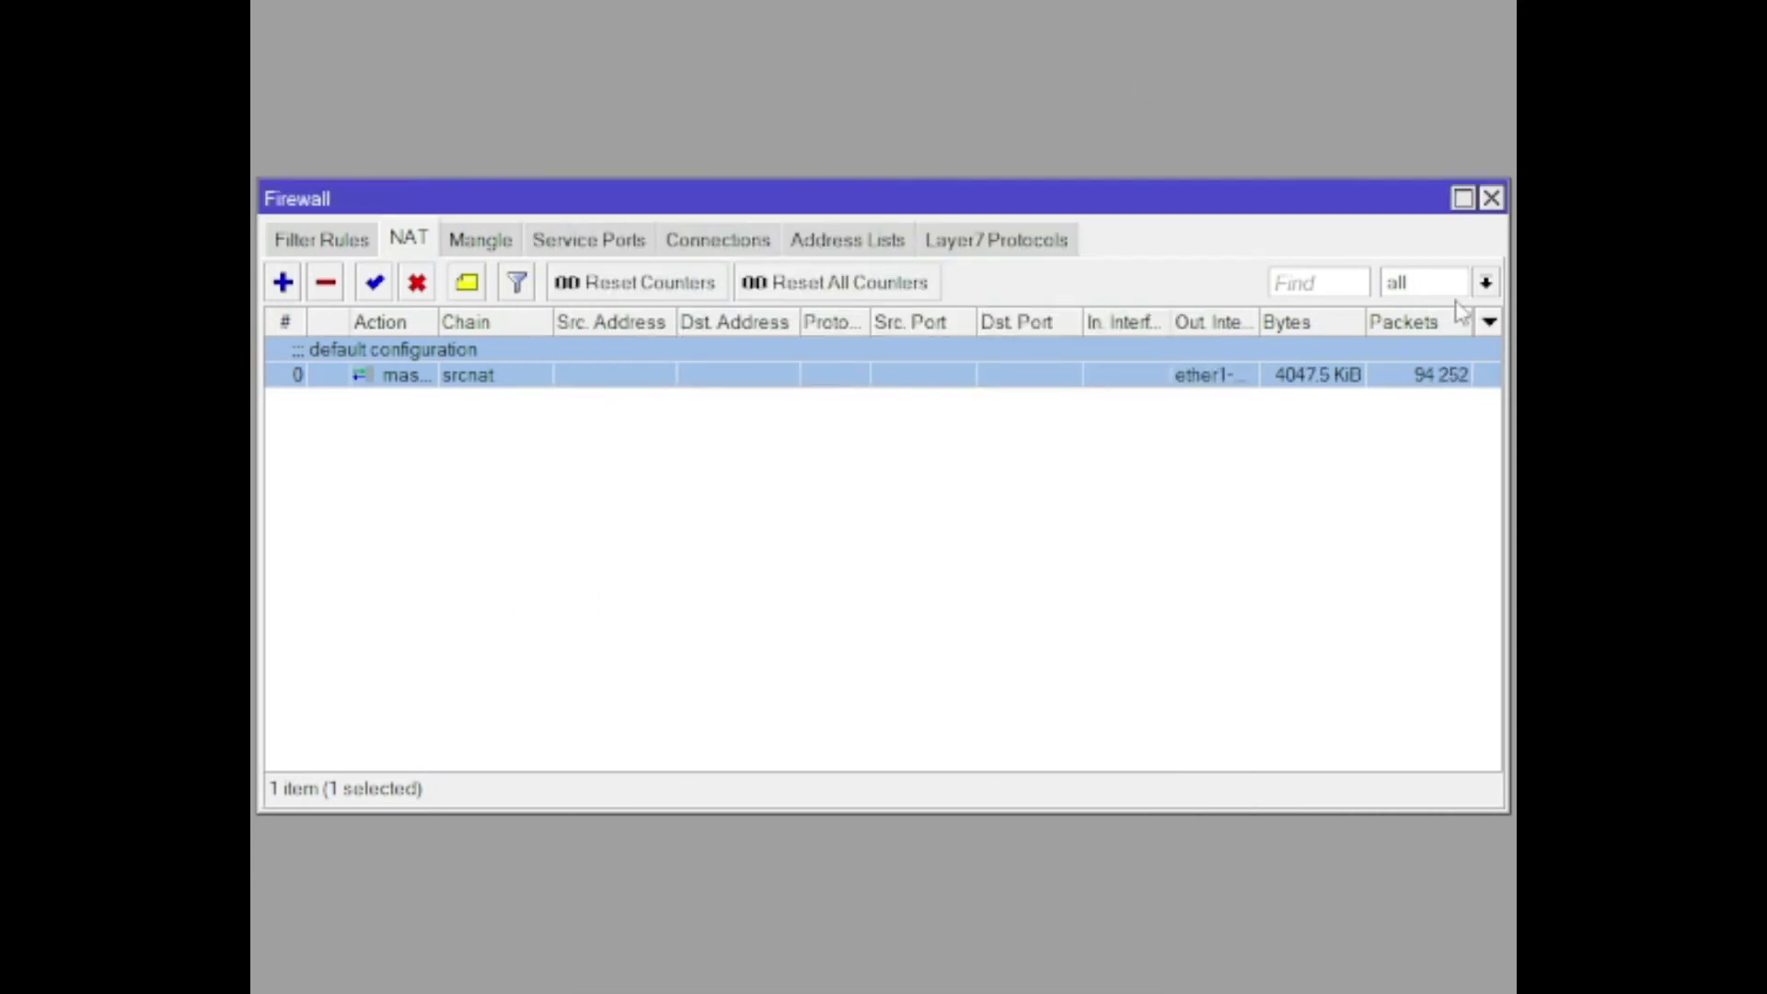
Reopen the srcnat rule, set its out interface to ether1-Gateway, and save it.
double_click(985, 374)
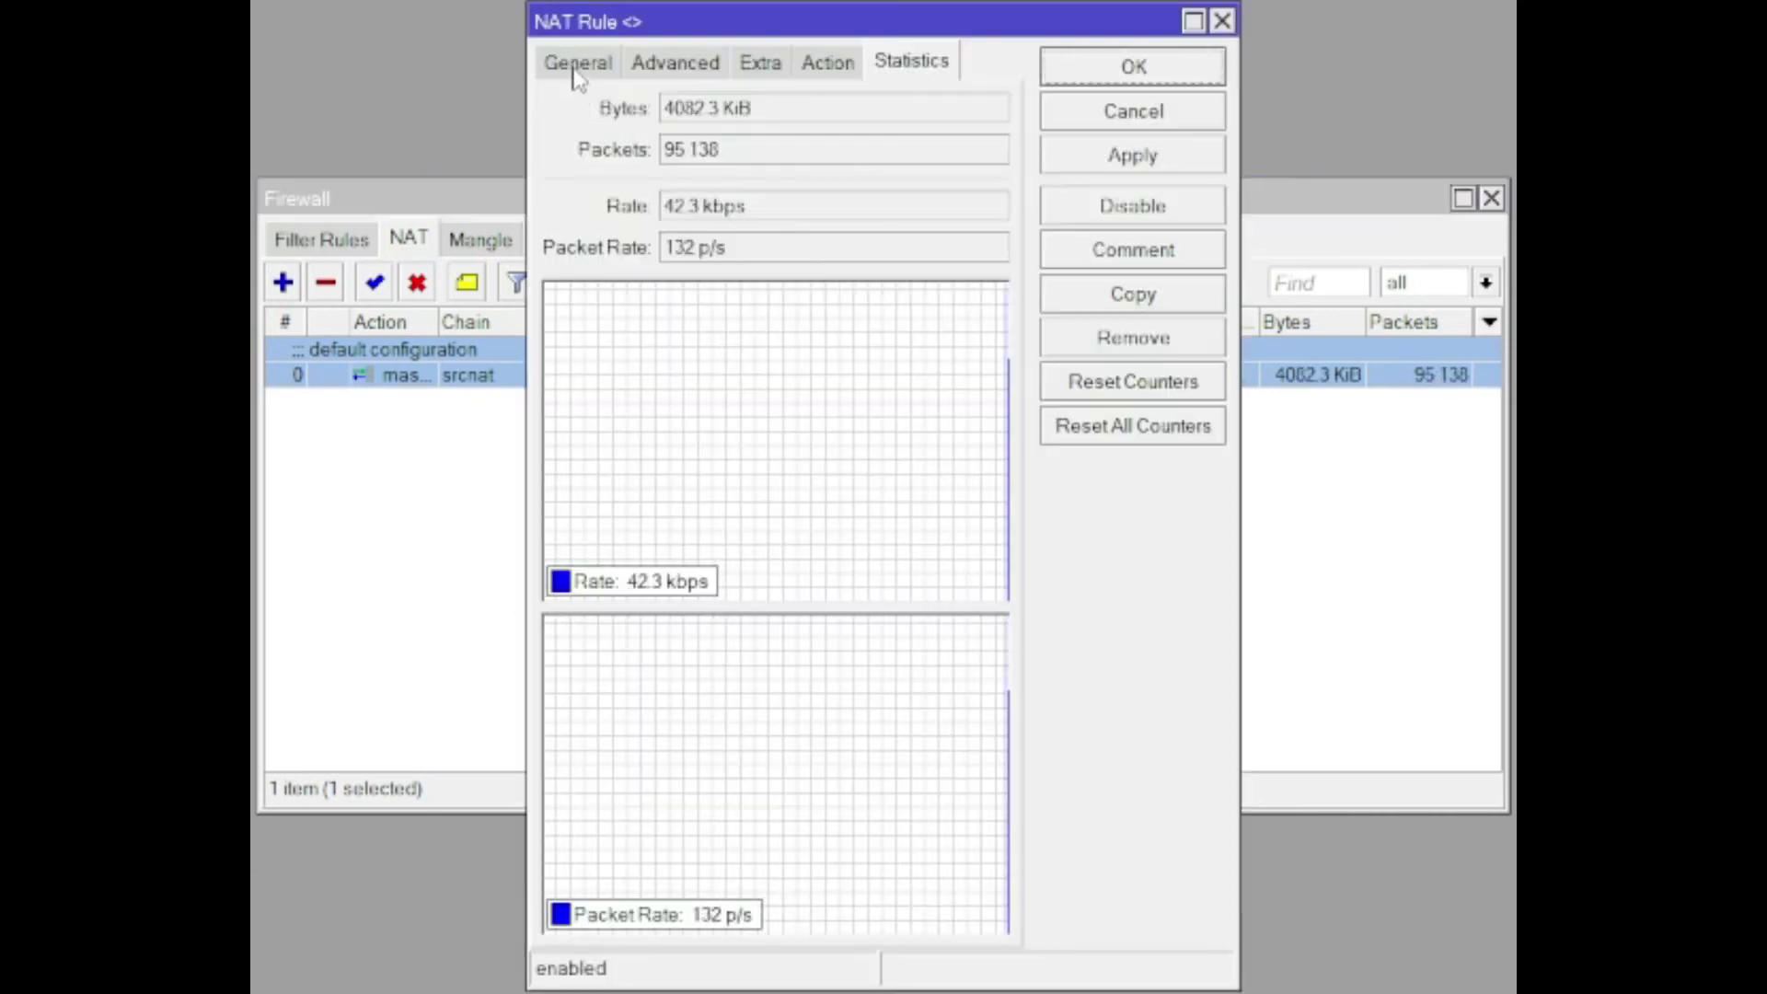
click(576, 64)
click(963, 452)
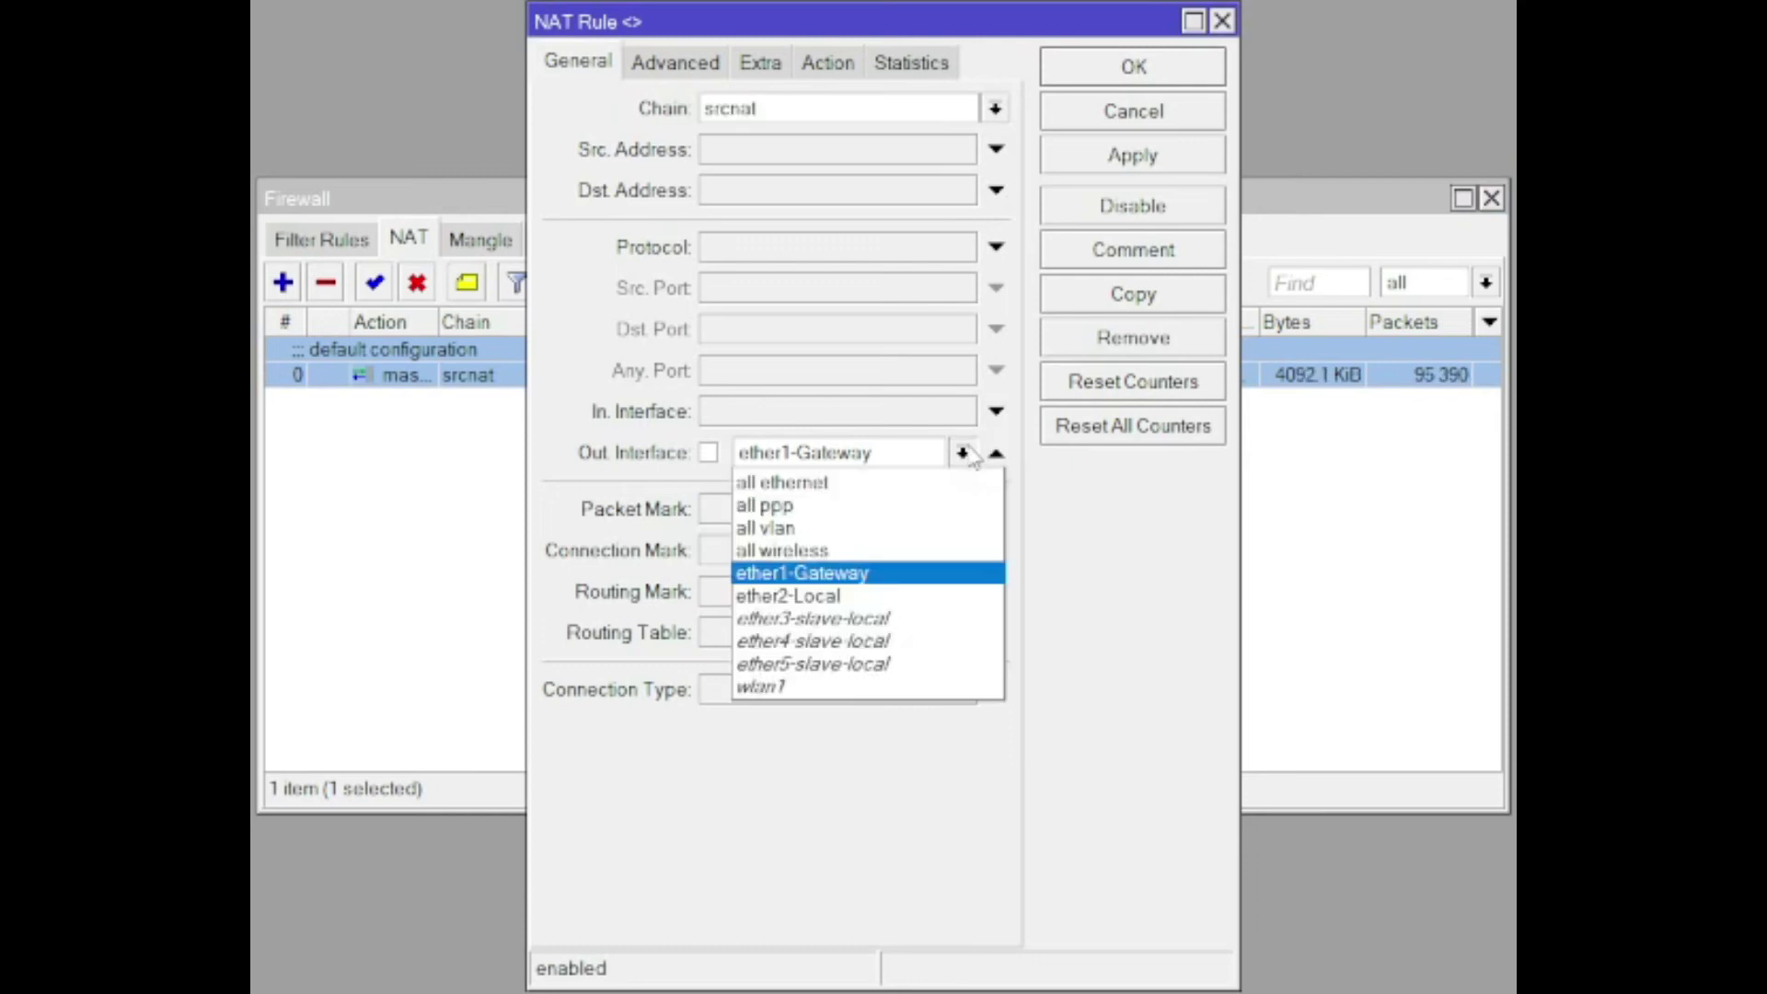
click(920, 578)
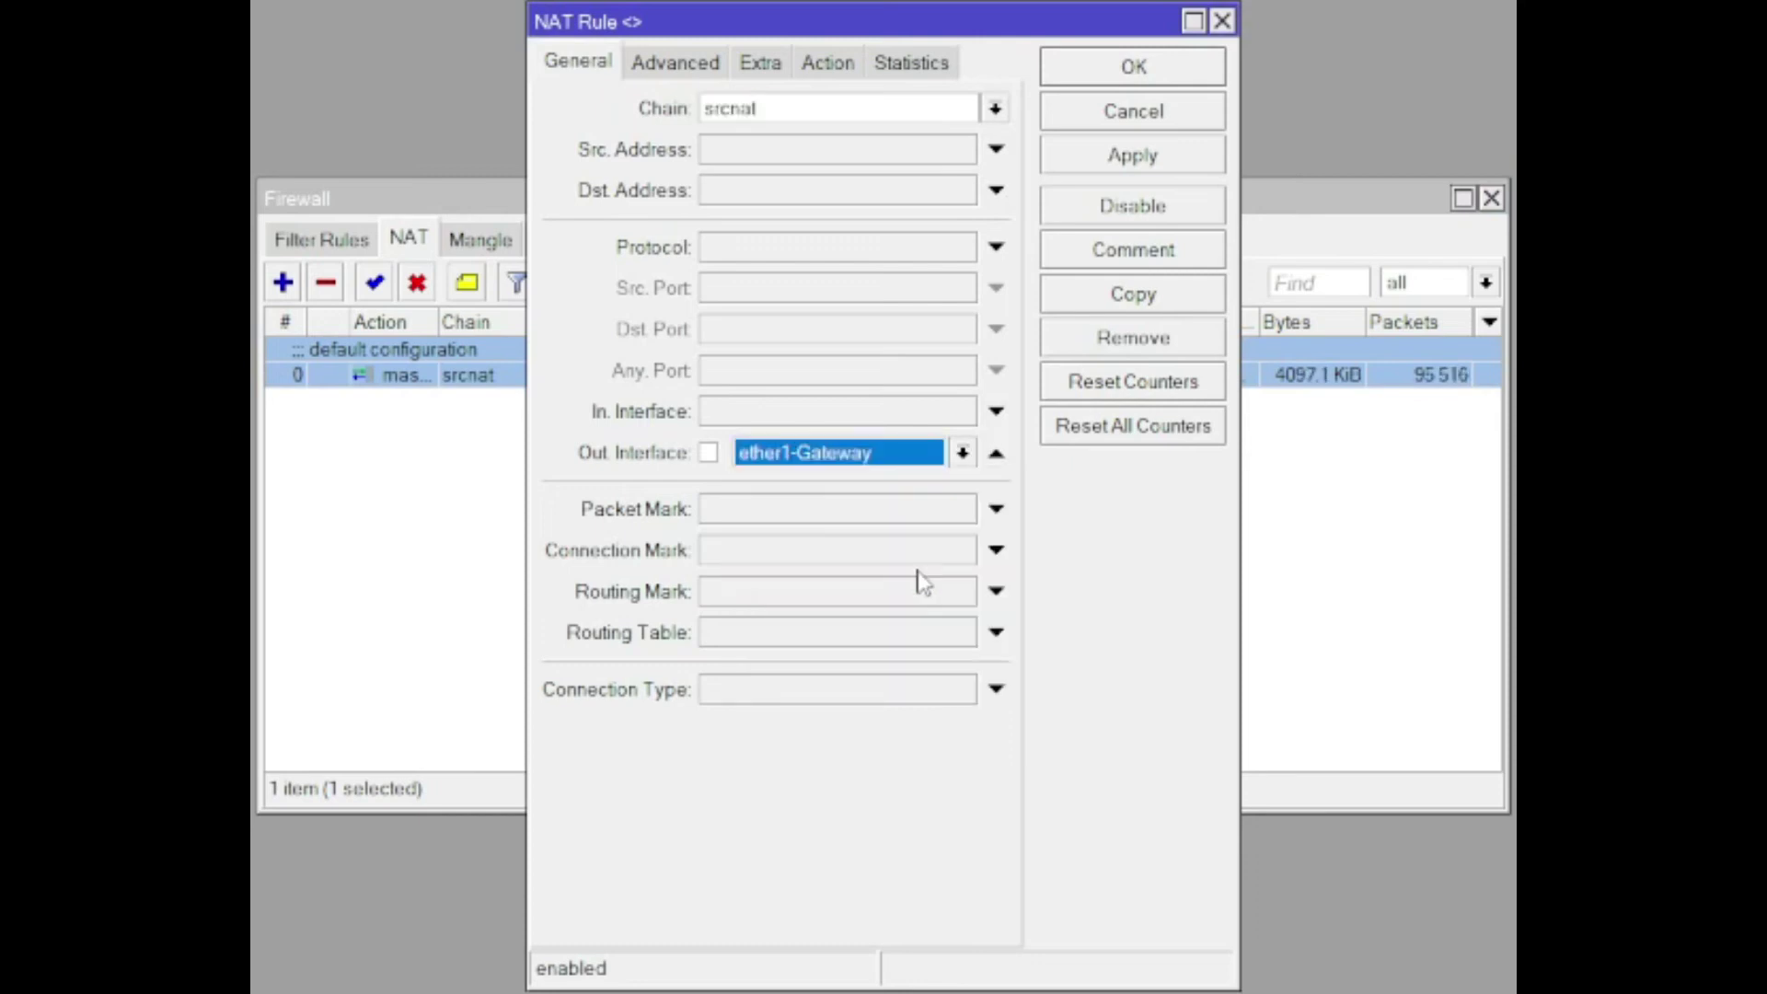
click(1096, 168)
click(1115, 70)
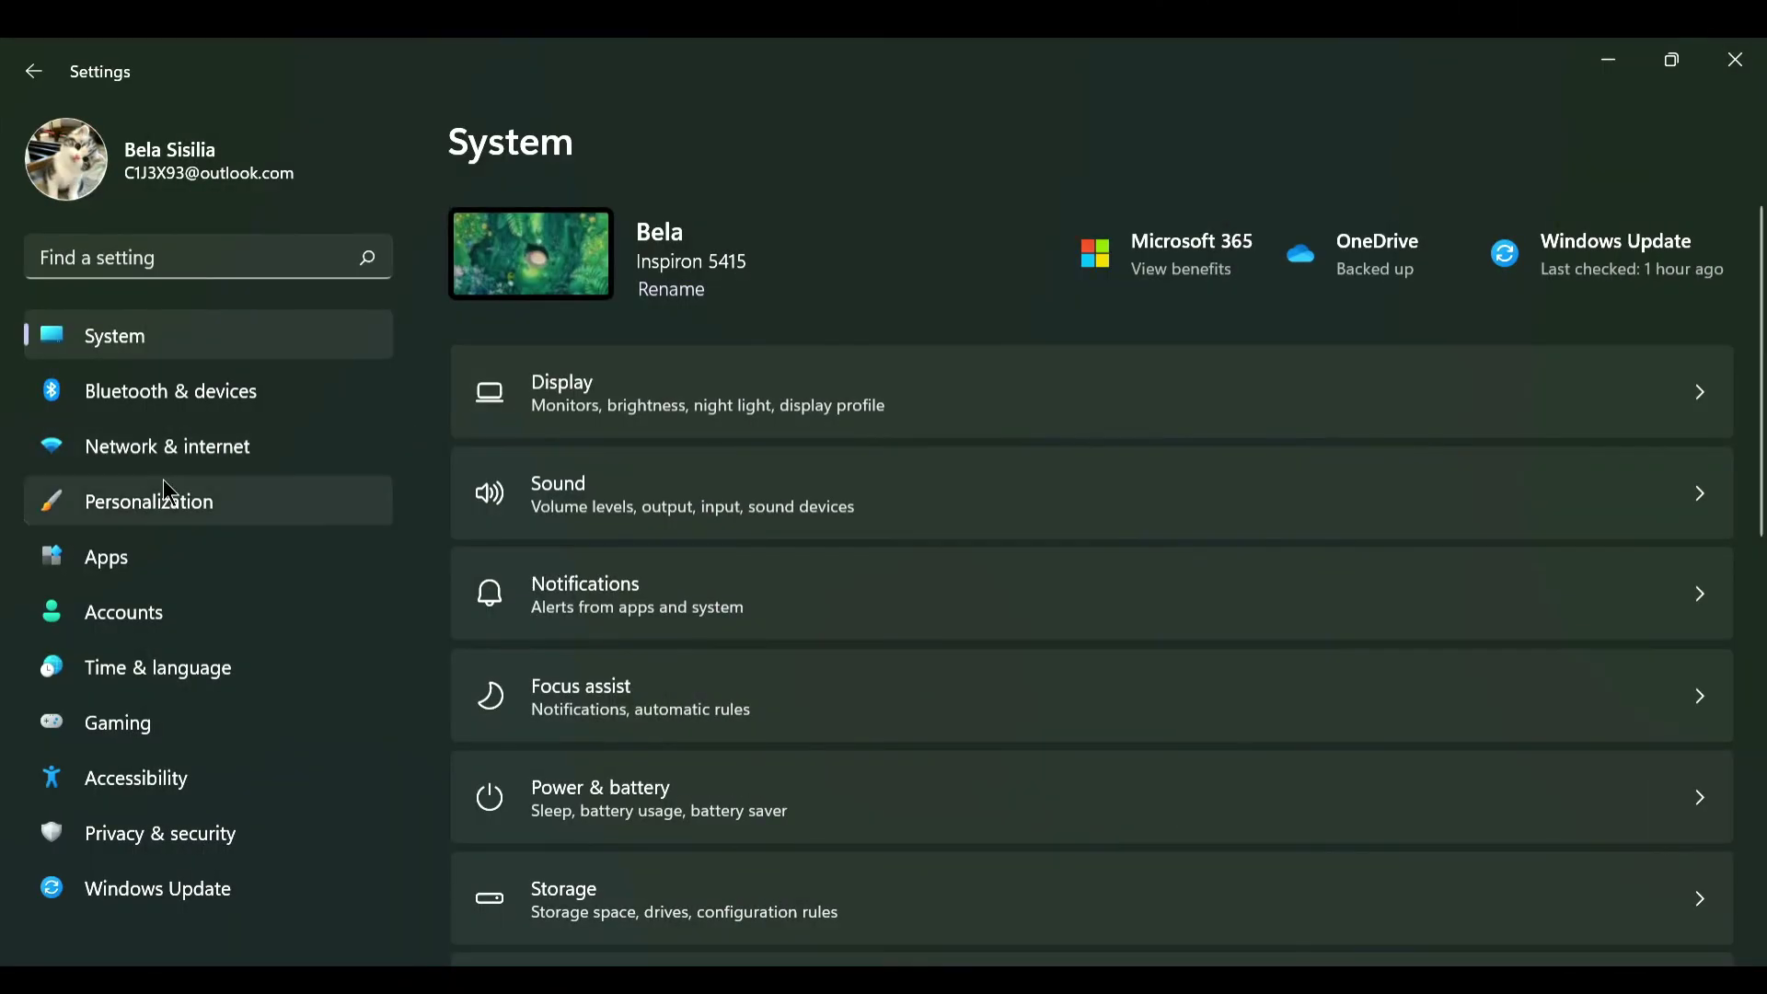
Switch to Windows network settings and open the VPN Connection 5 properties for editing.
click(143, 455)
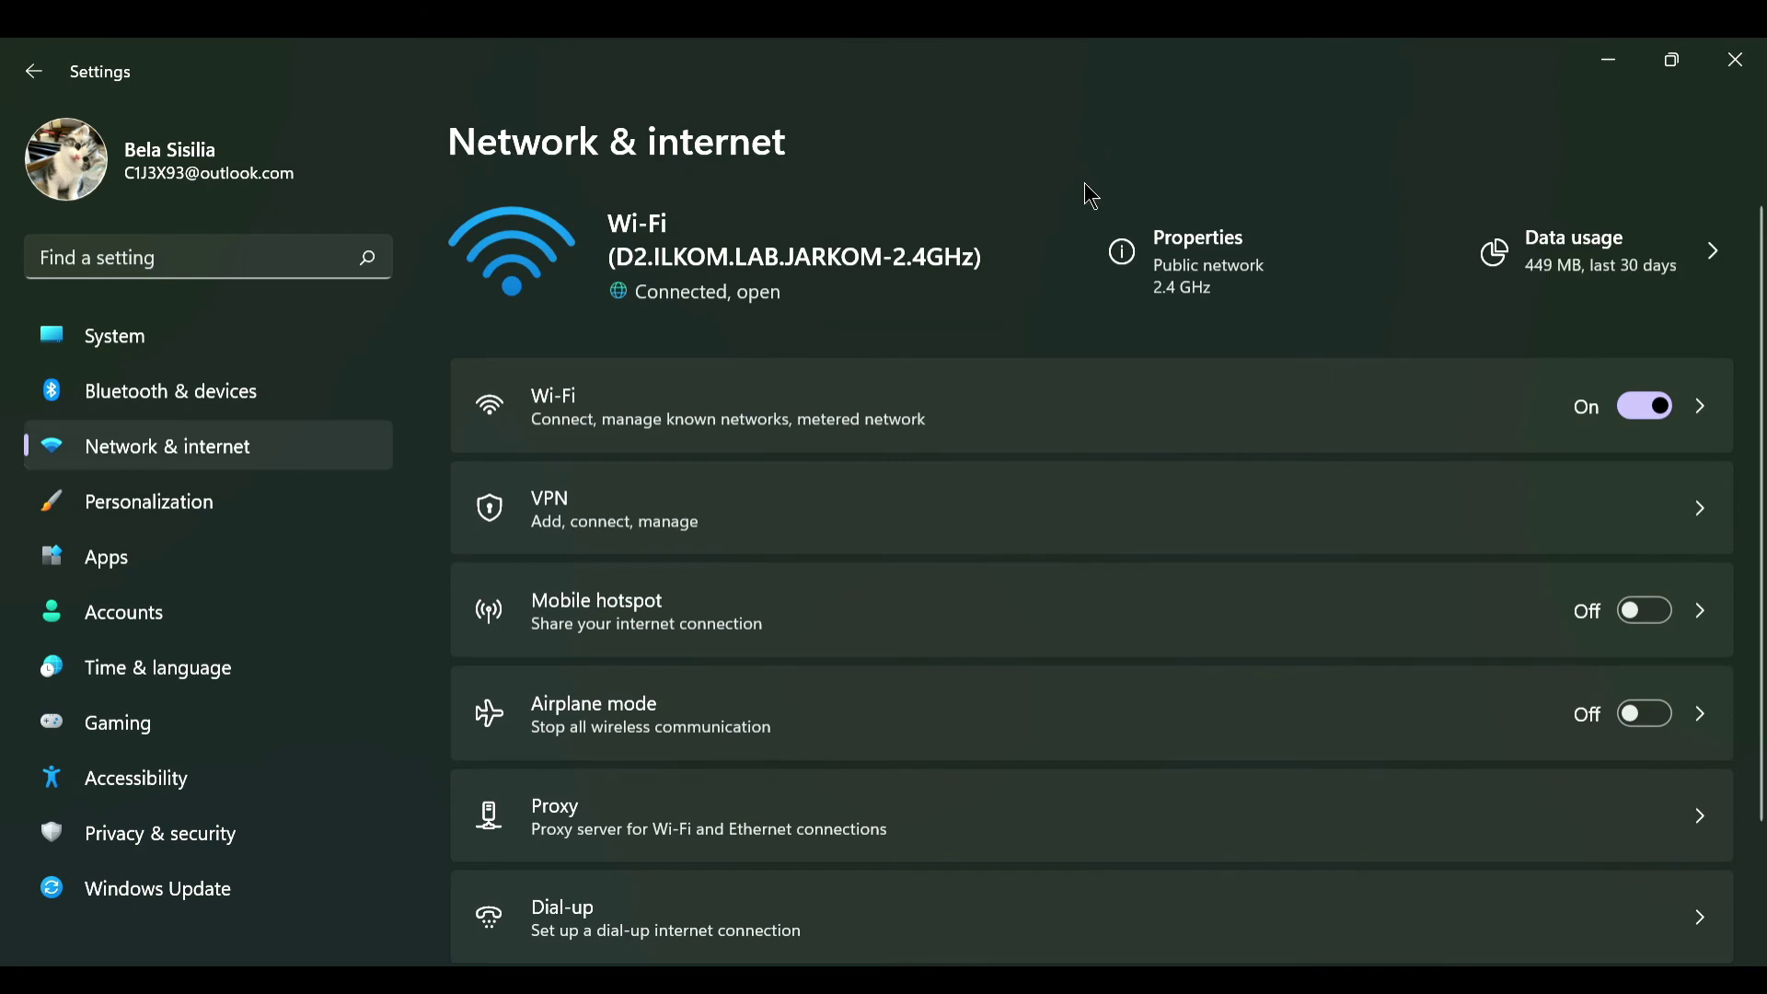
click(948, 548)
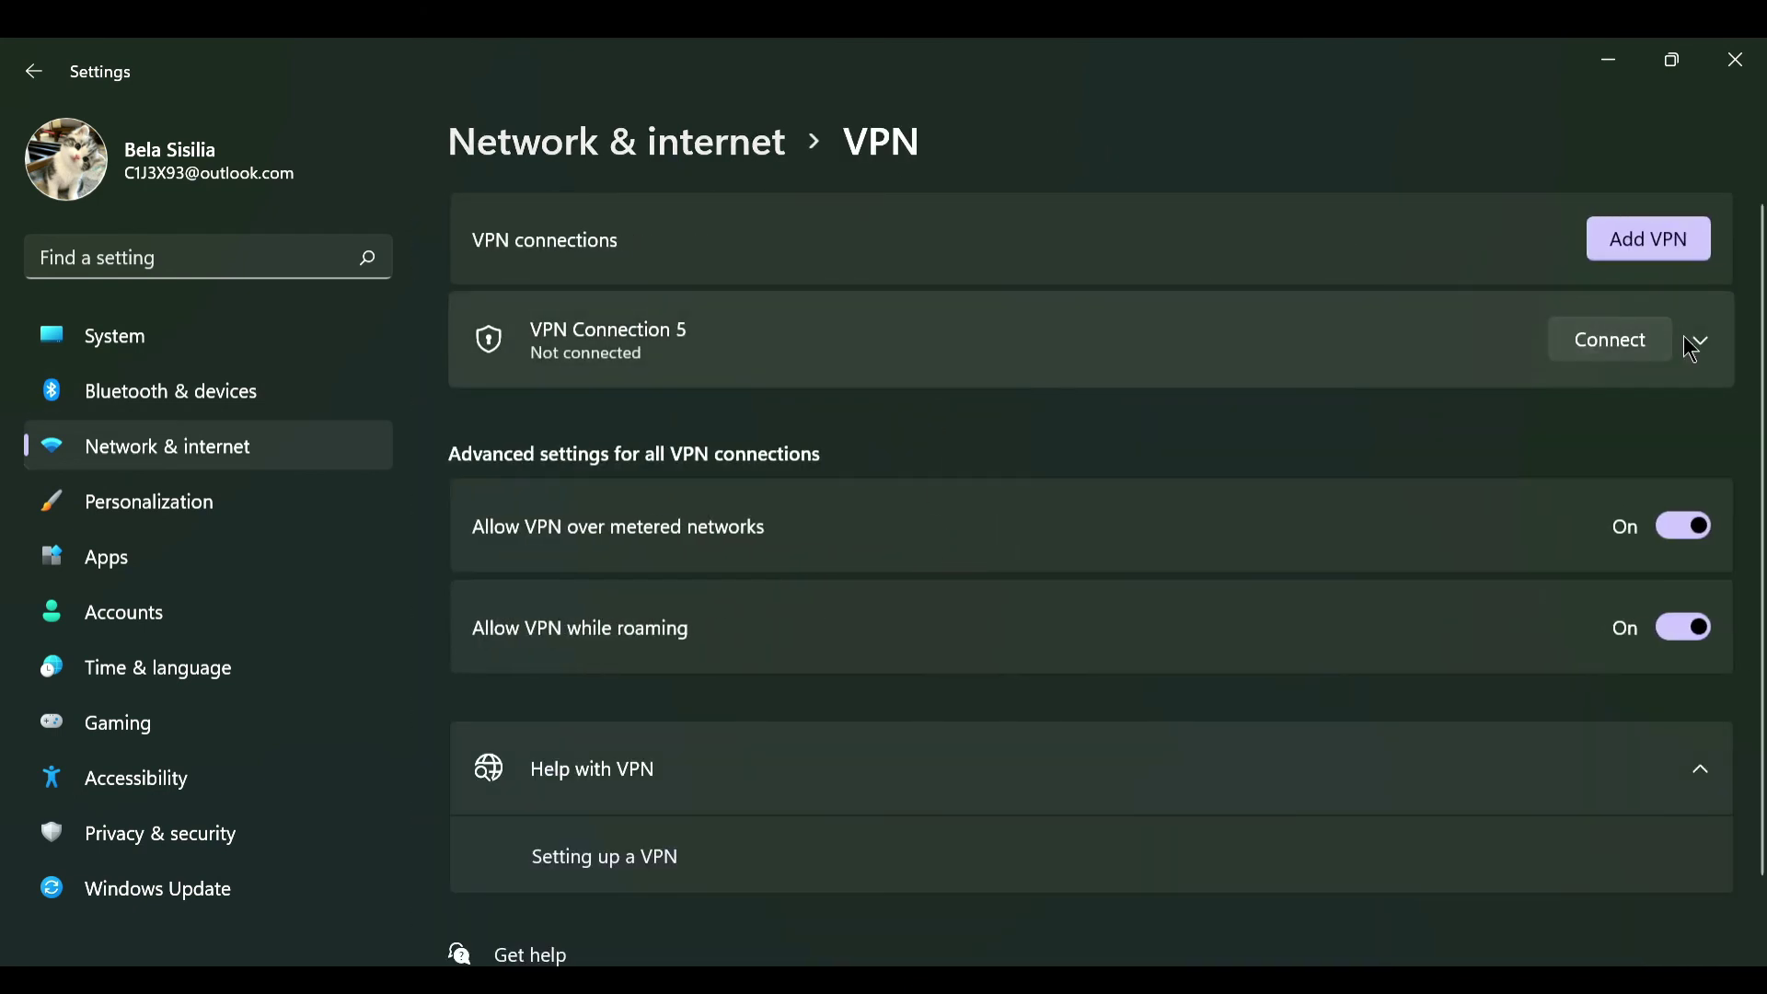
click(1696, 340)
click(1450, 429)
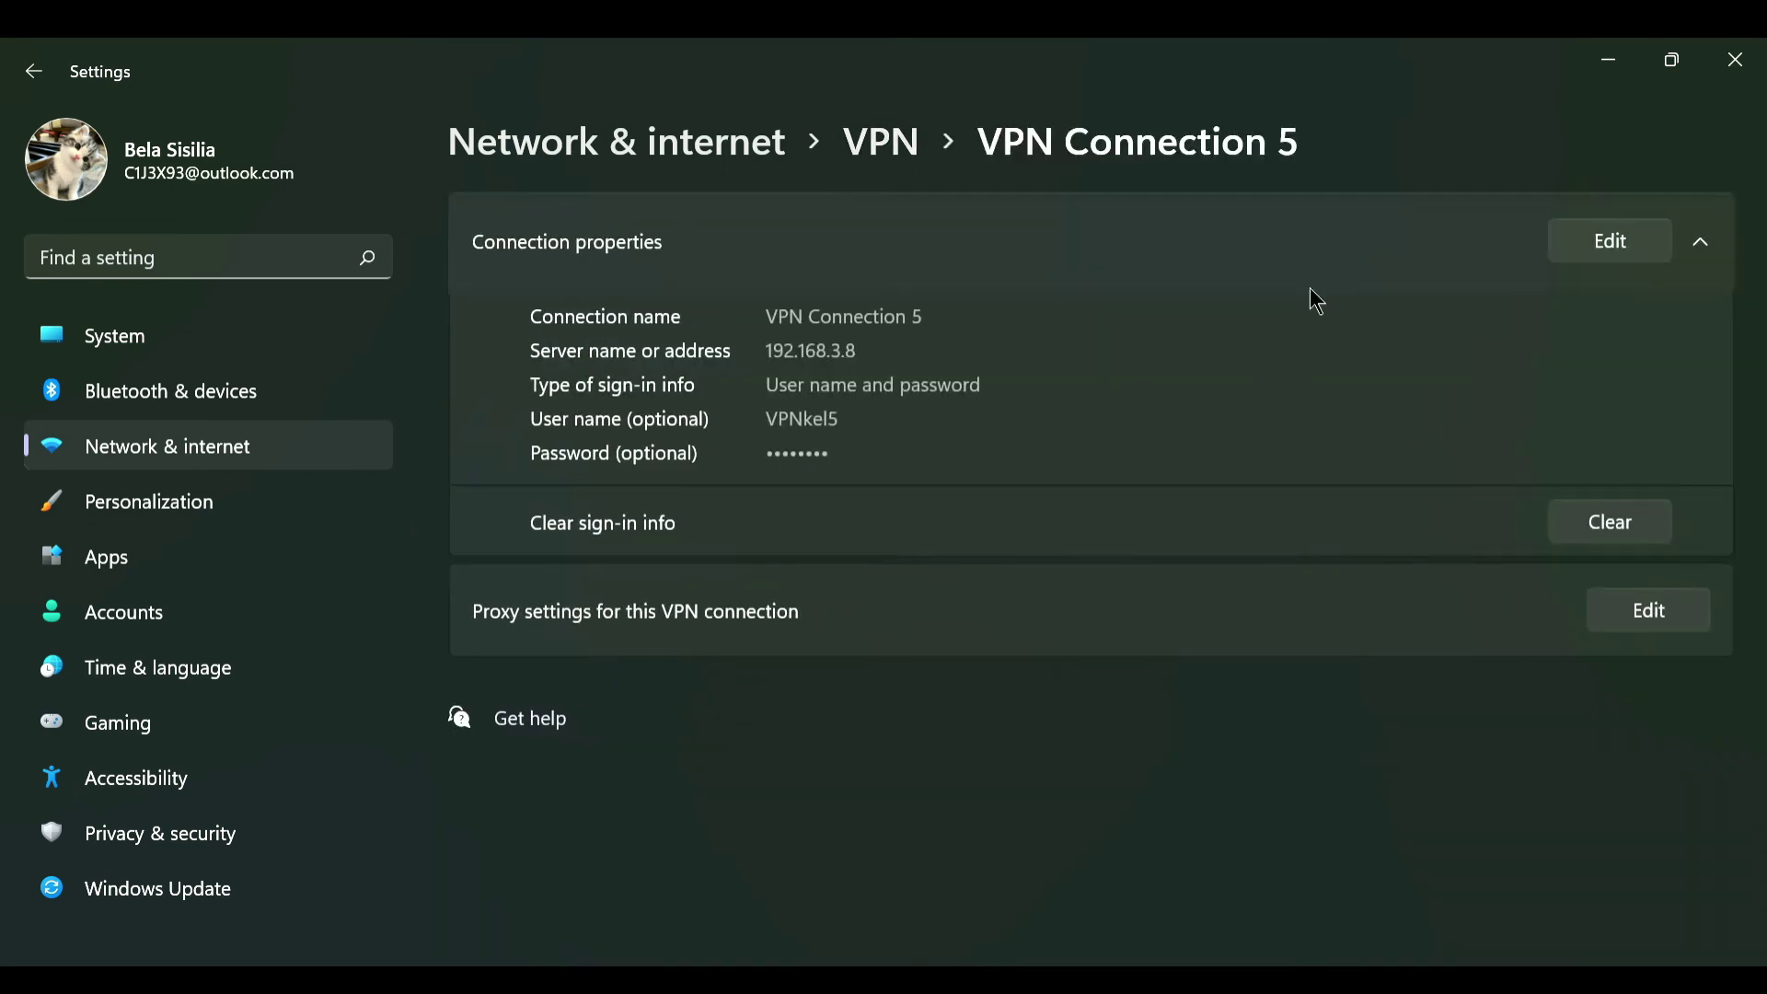
click(1596, 237)
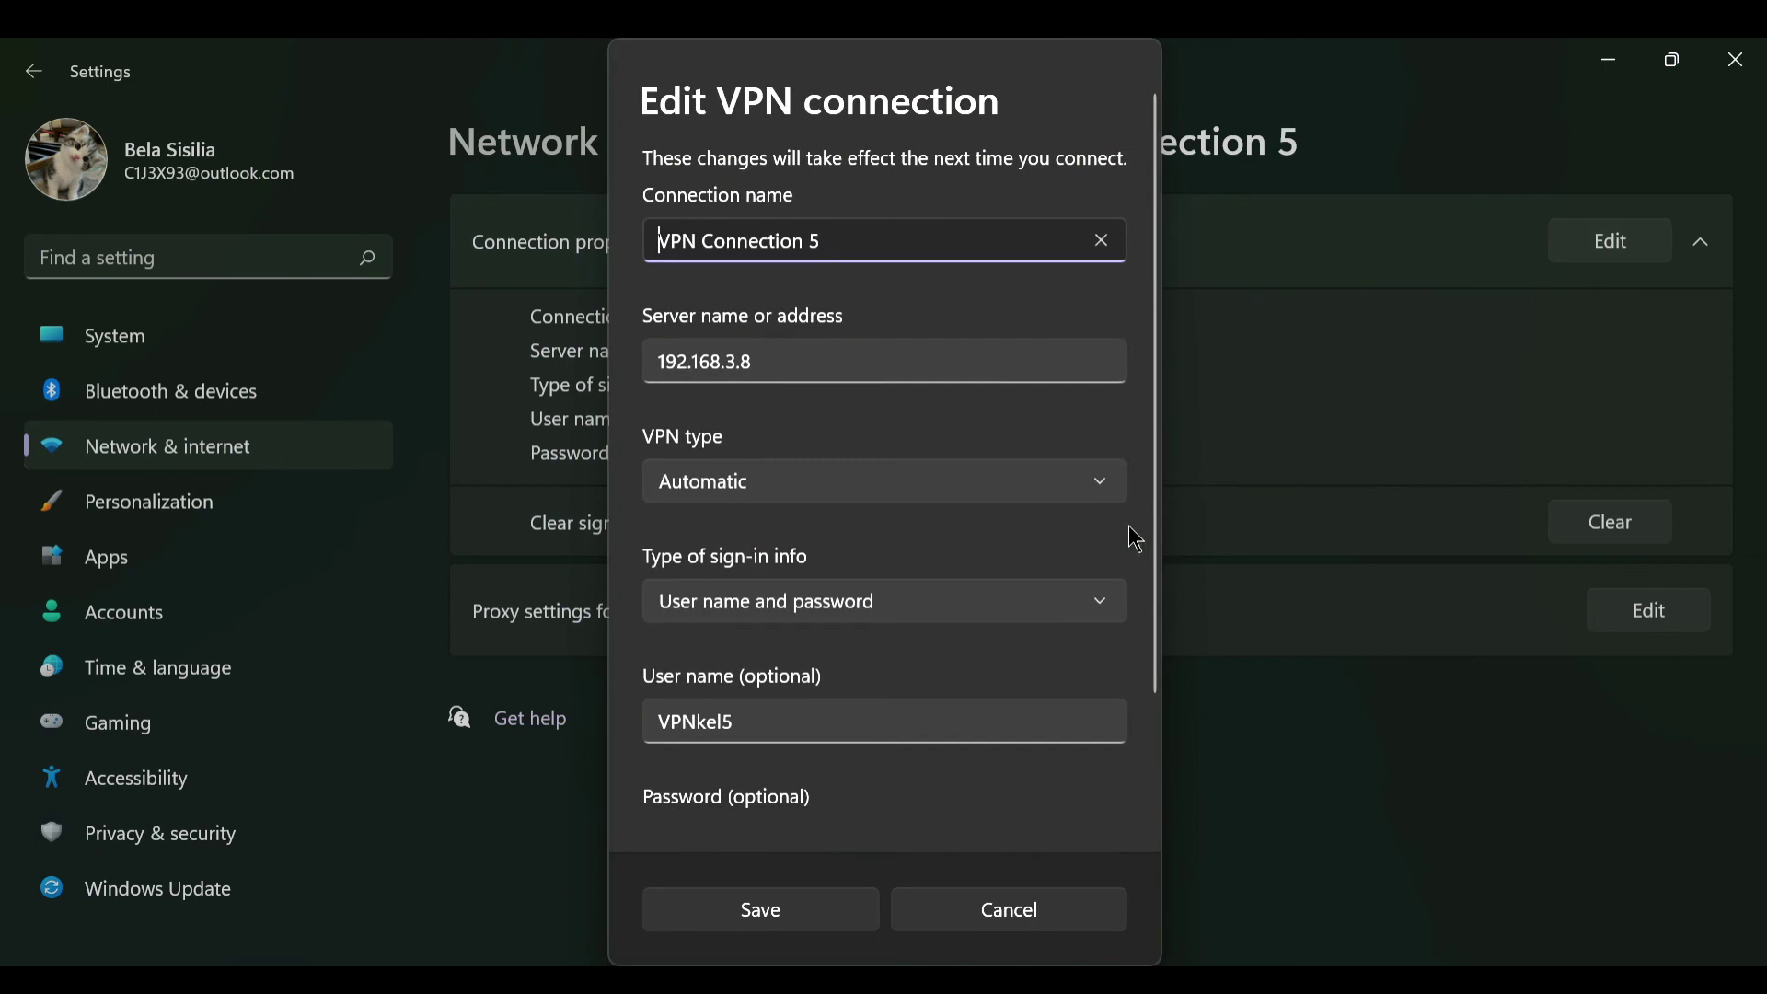
Clear the stored password and user name of VPN Connection 5.
scroll(882, 534, down, 3)
scroll(883, 563, up, 1)
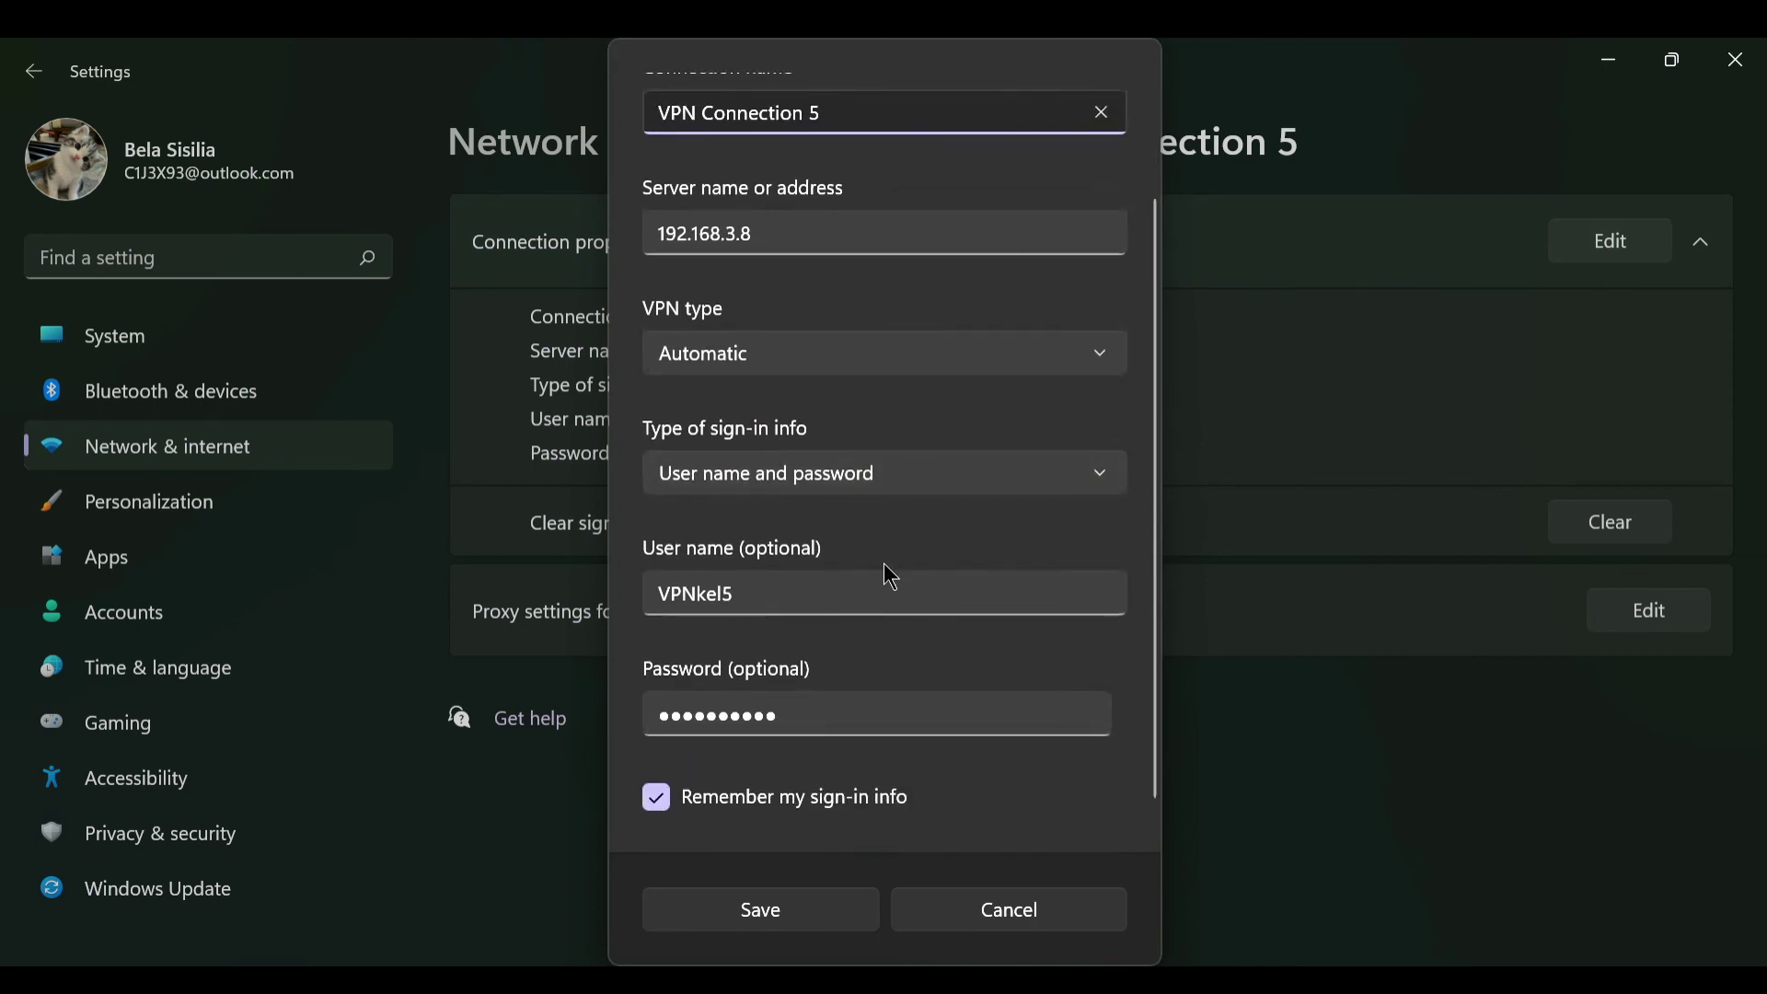
click(887, 736)
key(BackSpace)
key(BackSpace)
key(BackSpace)
key(BackSpace)
key(BackSpace)
key(BackSpace)
key(BackSpace)
key(BackSpace)
key(BackSpace)
key(BackSpace)
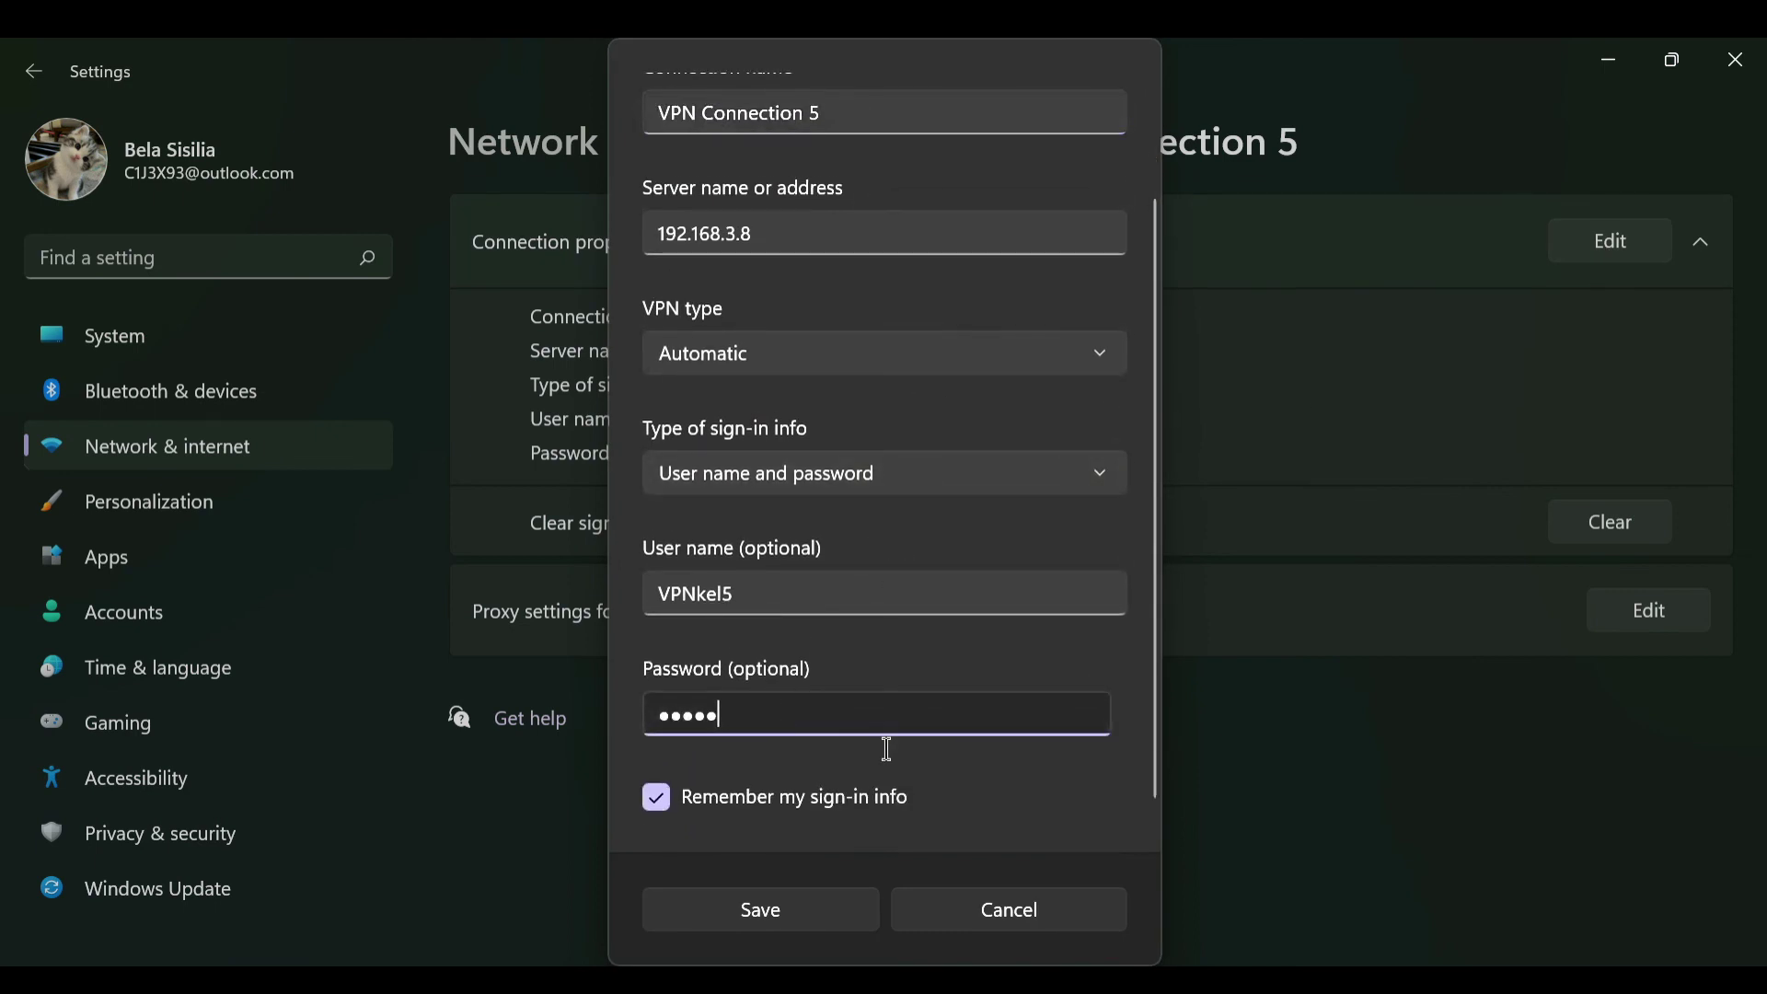
click(849, 600)
key(BackSpace)
key(BackSpace)
key(BackSpace)
key(BackSpace)
key(BackSpace)
key(BackSpace)
key(BackSpace)
Replace the server address of VPN Connection 5 with 192.168.3.8.
scroll(850, 604, up, 2)
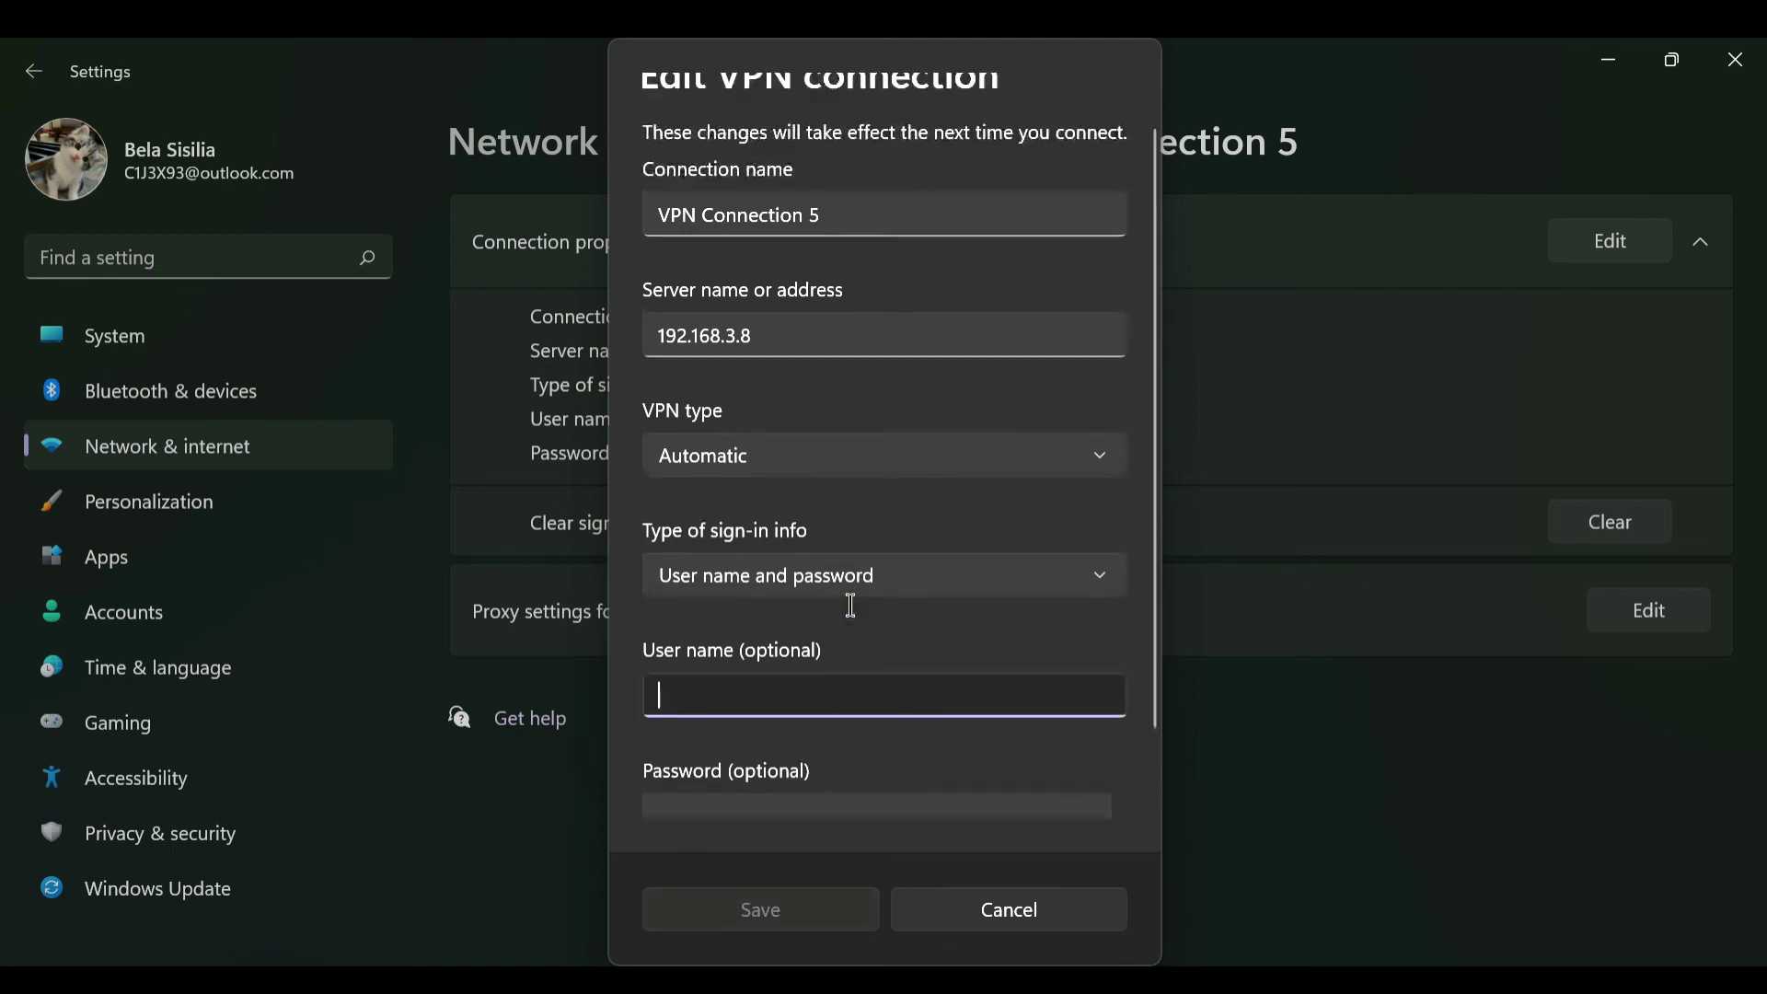
click(790, 387)
key(BackSpace)
key(BackSpace)
key(BackSpace)
key(BackSpace)
key(BackSpace)
key(BackSpace)
key(BackSpace)
key(BackSpace)
key(BackSpace)
key(BackSpace)
key(BackSpace)
text(1)
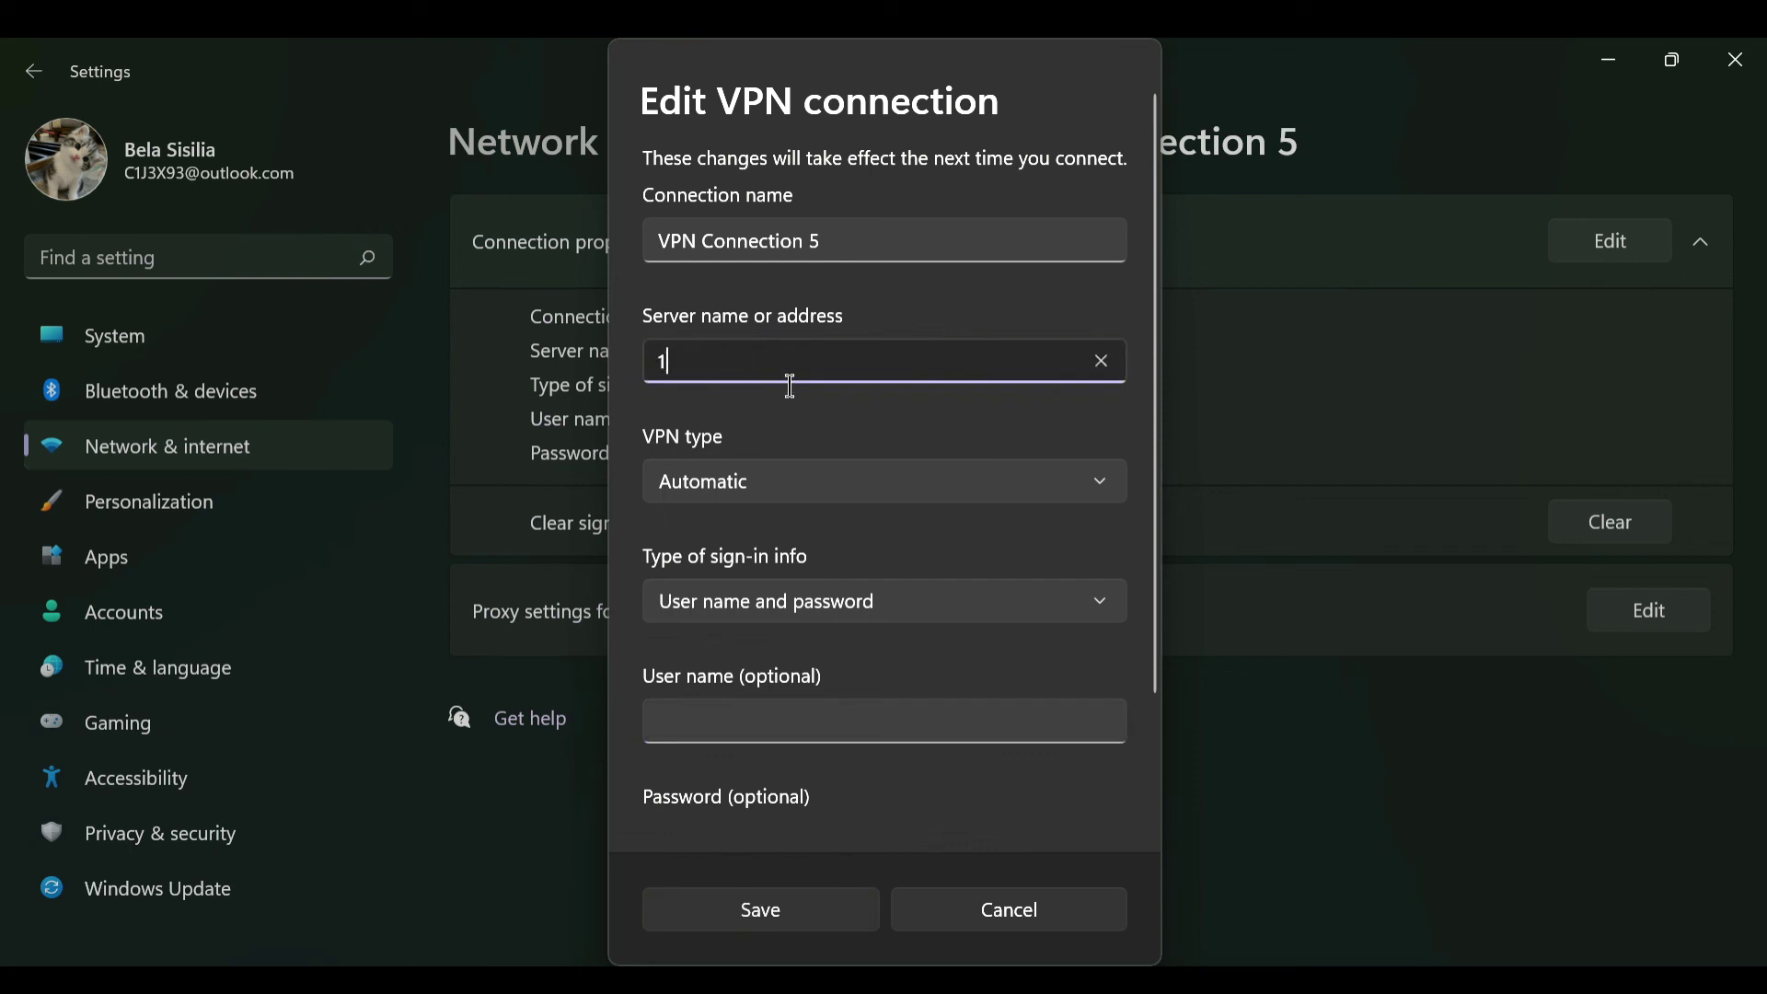
text(9)
text(2)
text(,)
text(16)
text(8)
text(,)
key(Left)
key(Left)
key(Left)
key(BackSpace)
text(.)
key(Right)
key(Right)
key(BackSpace)
text(,)
key(BackSpace)
text(.3.8)
Enter VPNkel5 as the user name, fill in the VPN password, and save the connection.
scroll(789, 386, down, 2)
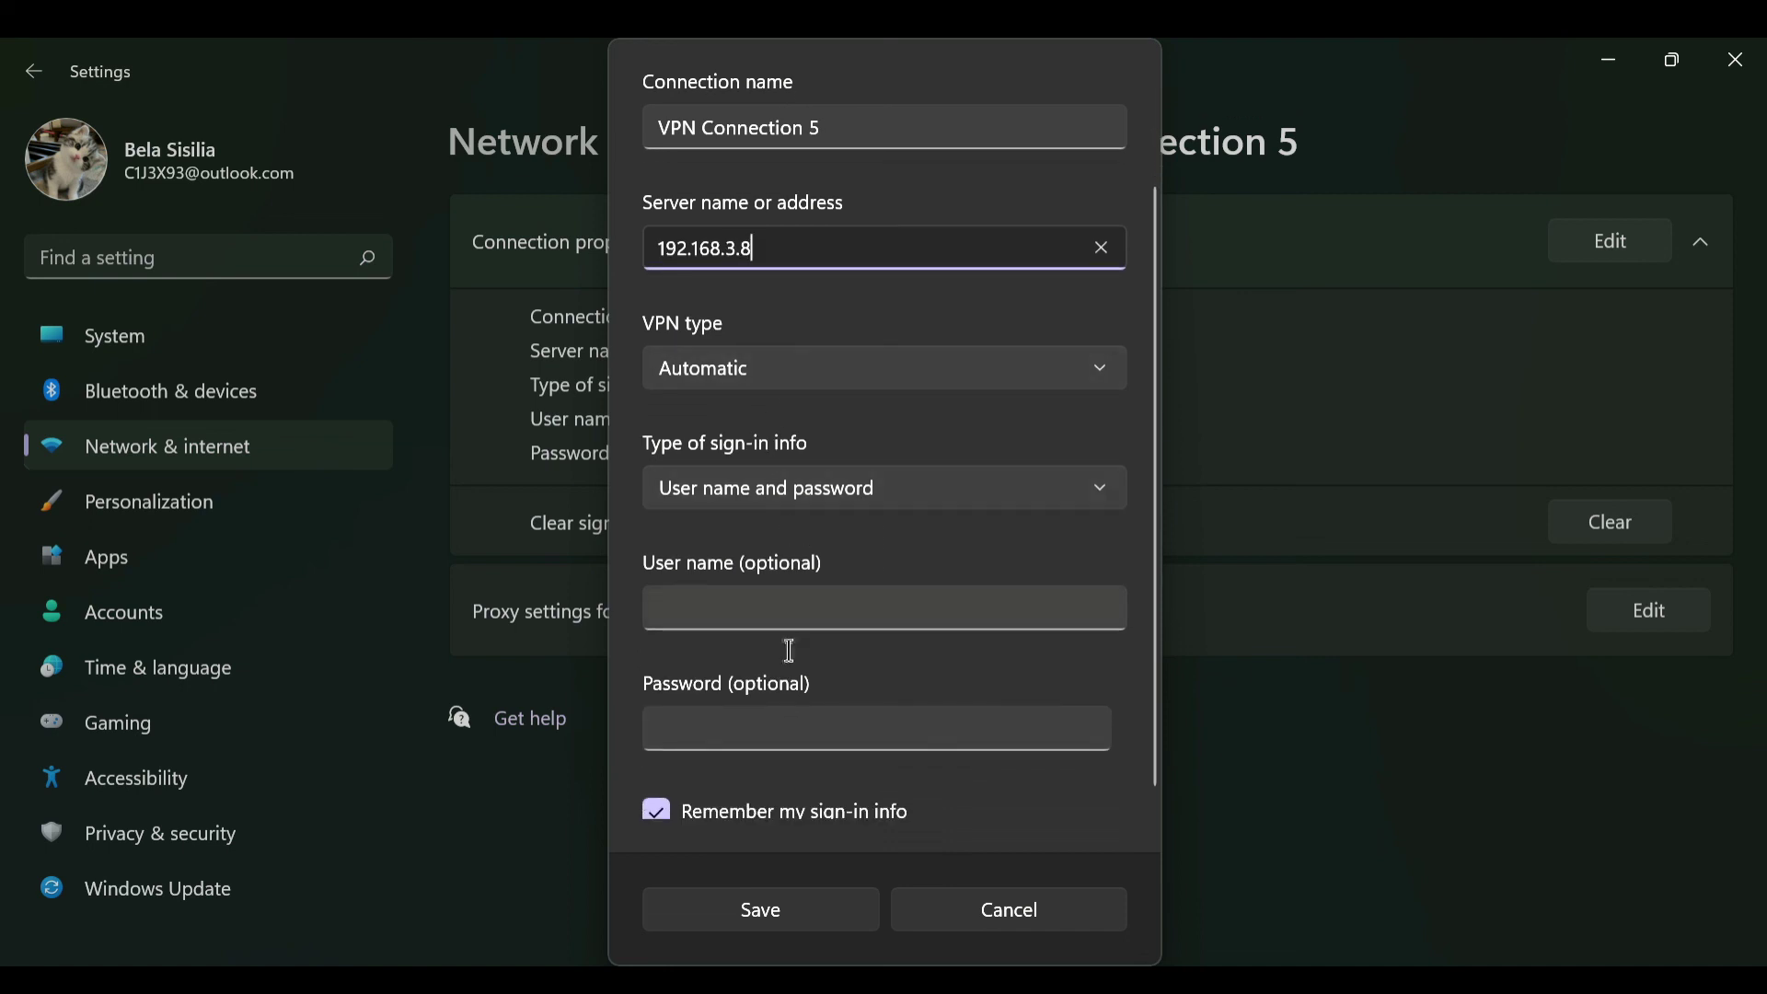
click(773, 629)
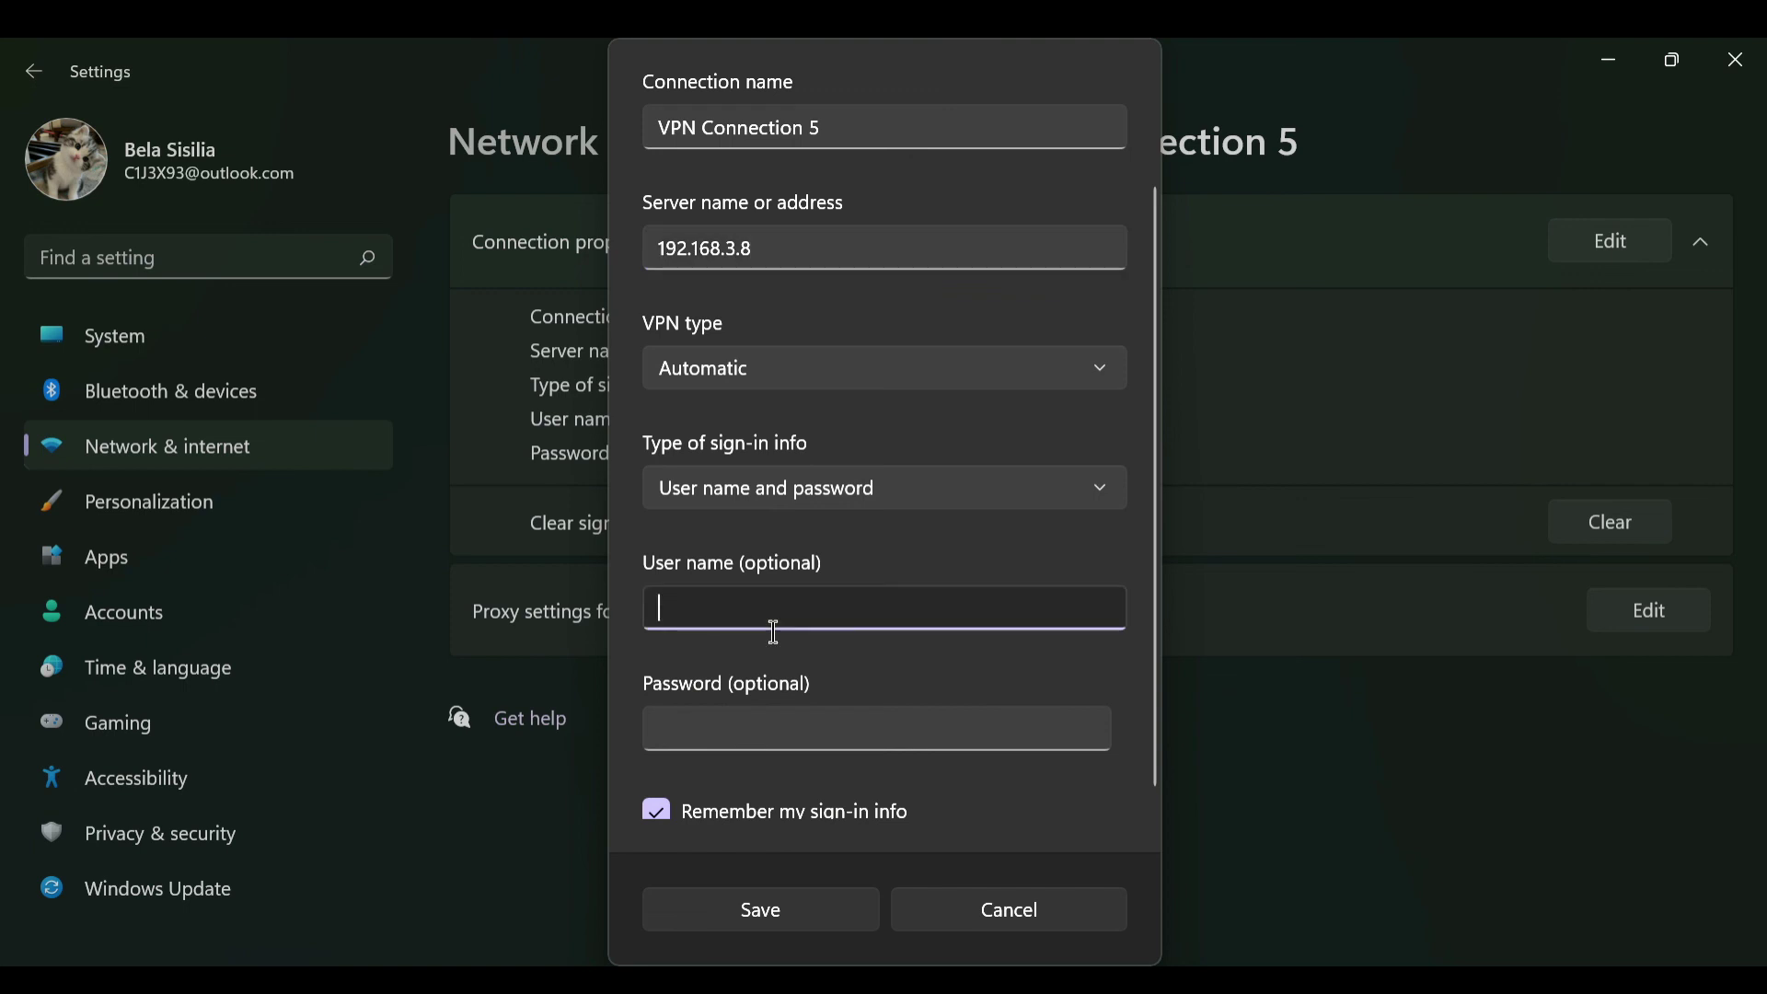
text(VPNkel5)
click(703, 737)
text(••)
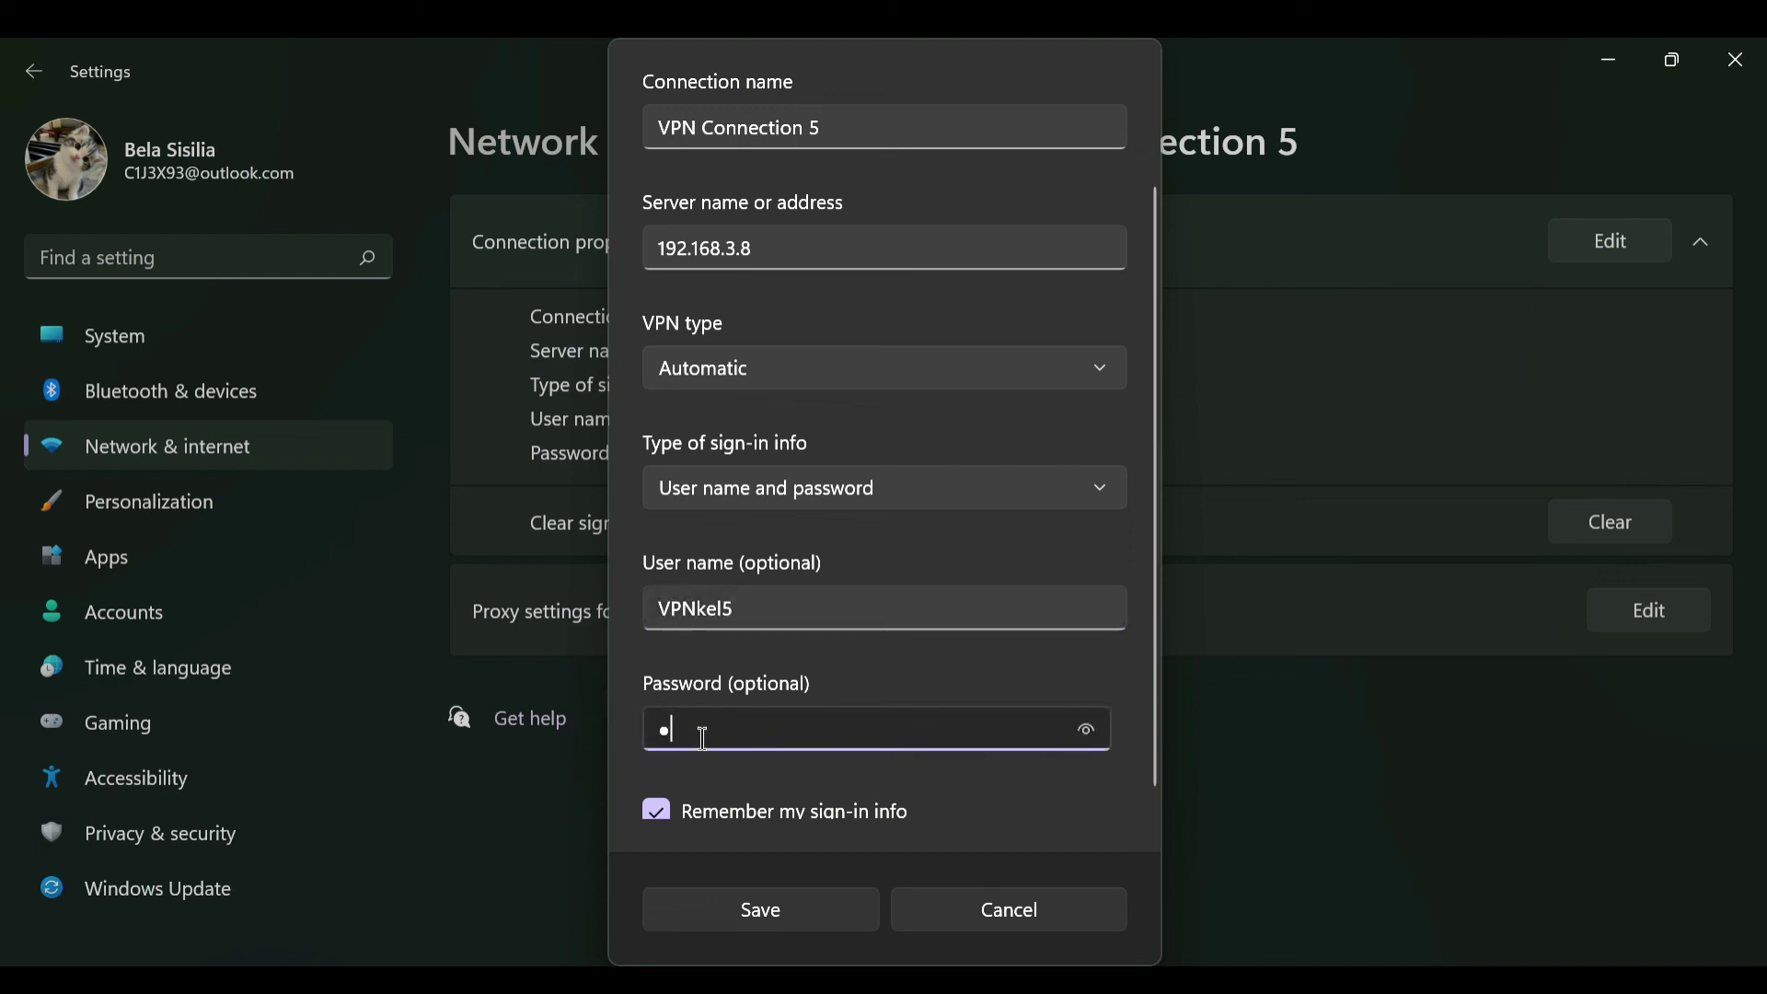
text(•••)
click(1087, 727)
click(834, 924)
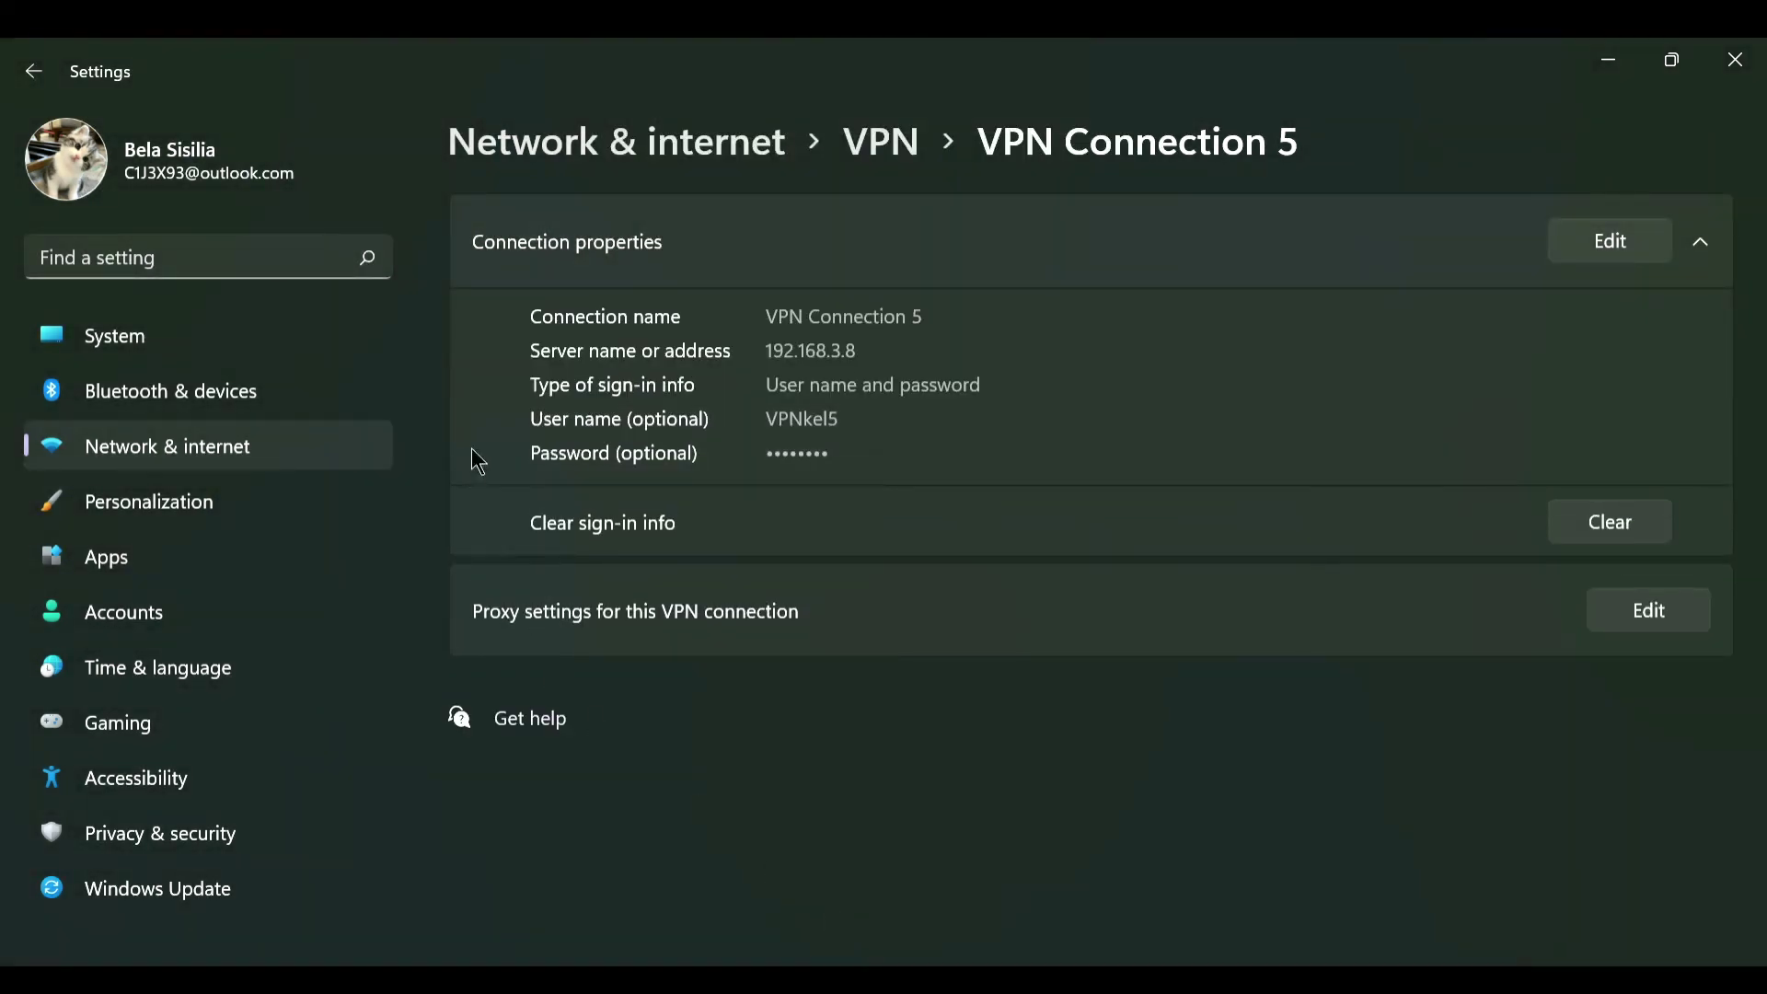
Return to the VPN list and connect VPN Connection 5.
click(860, 138)
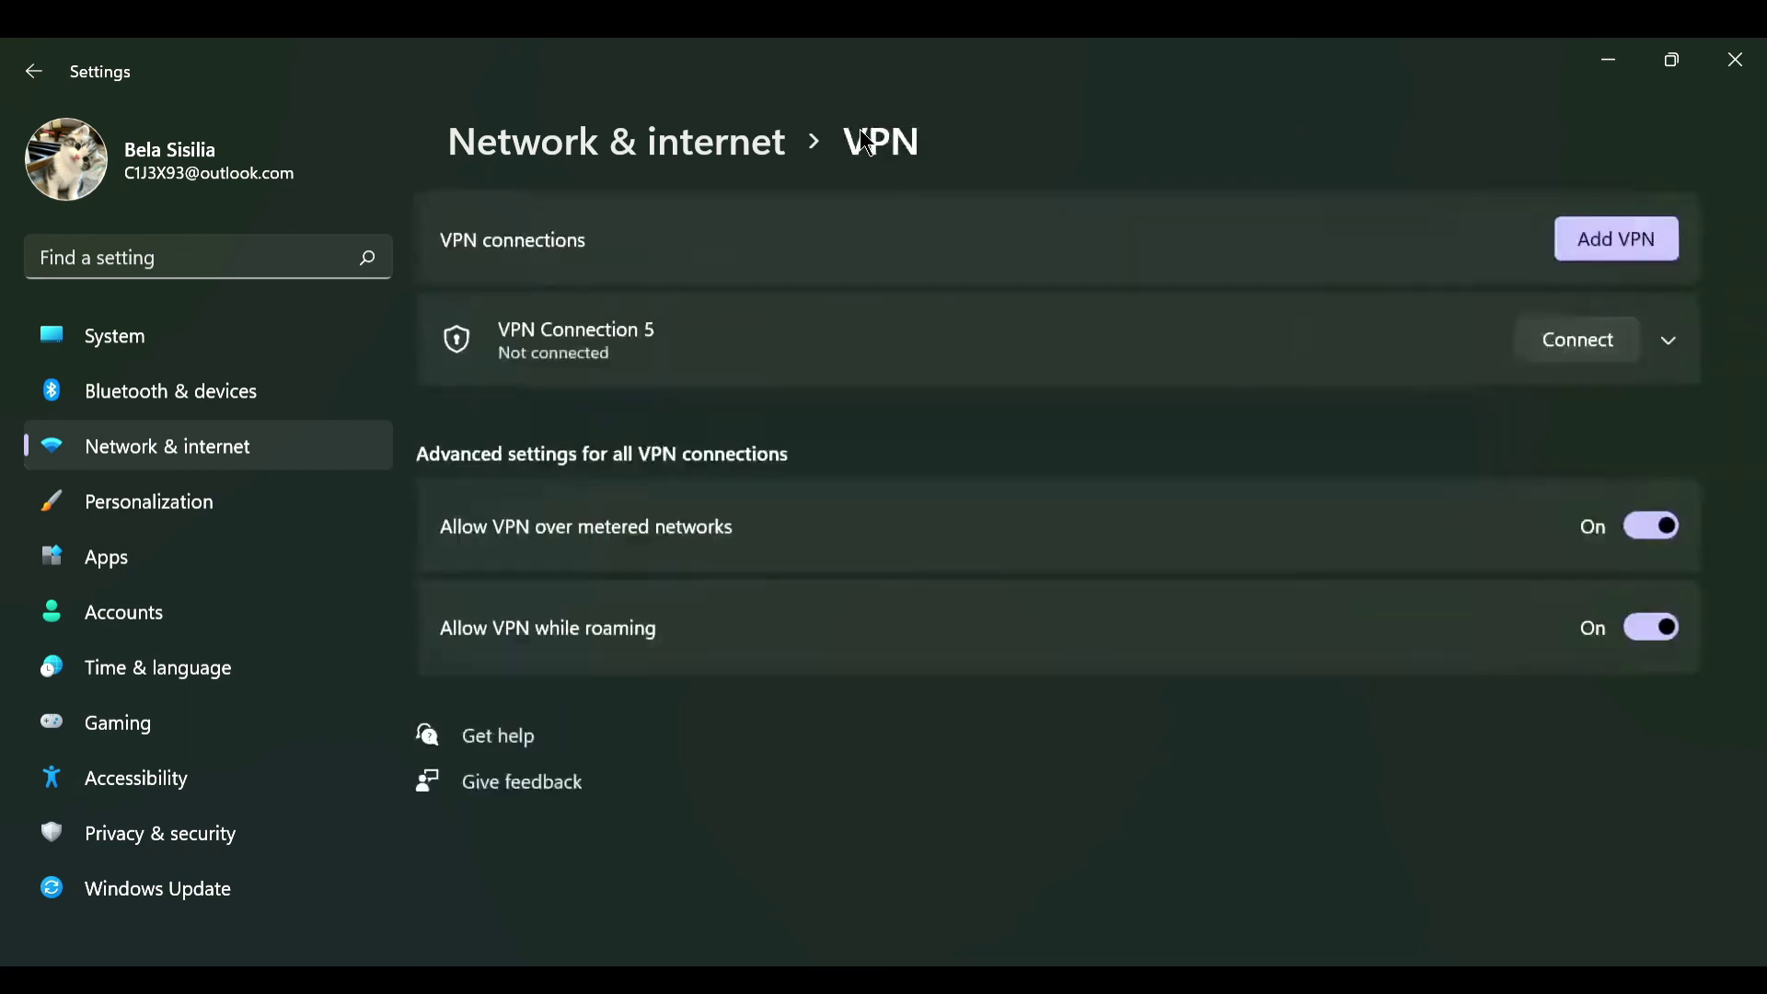
click(1594, 339)
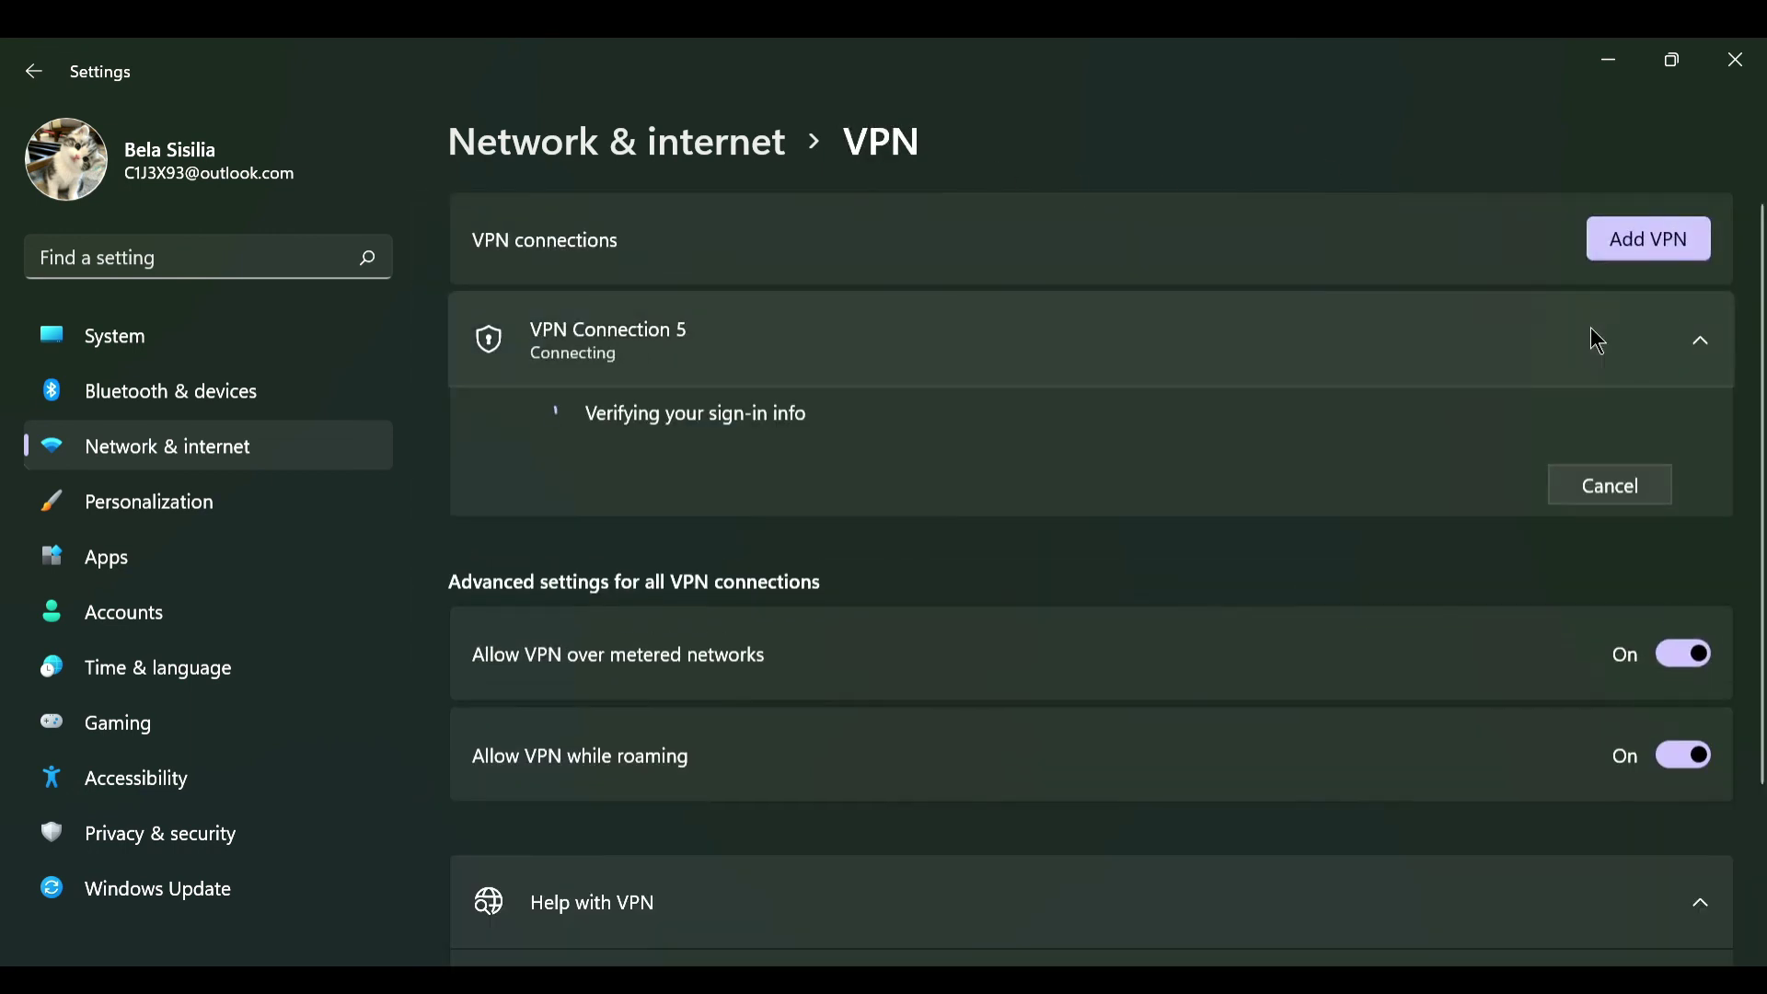